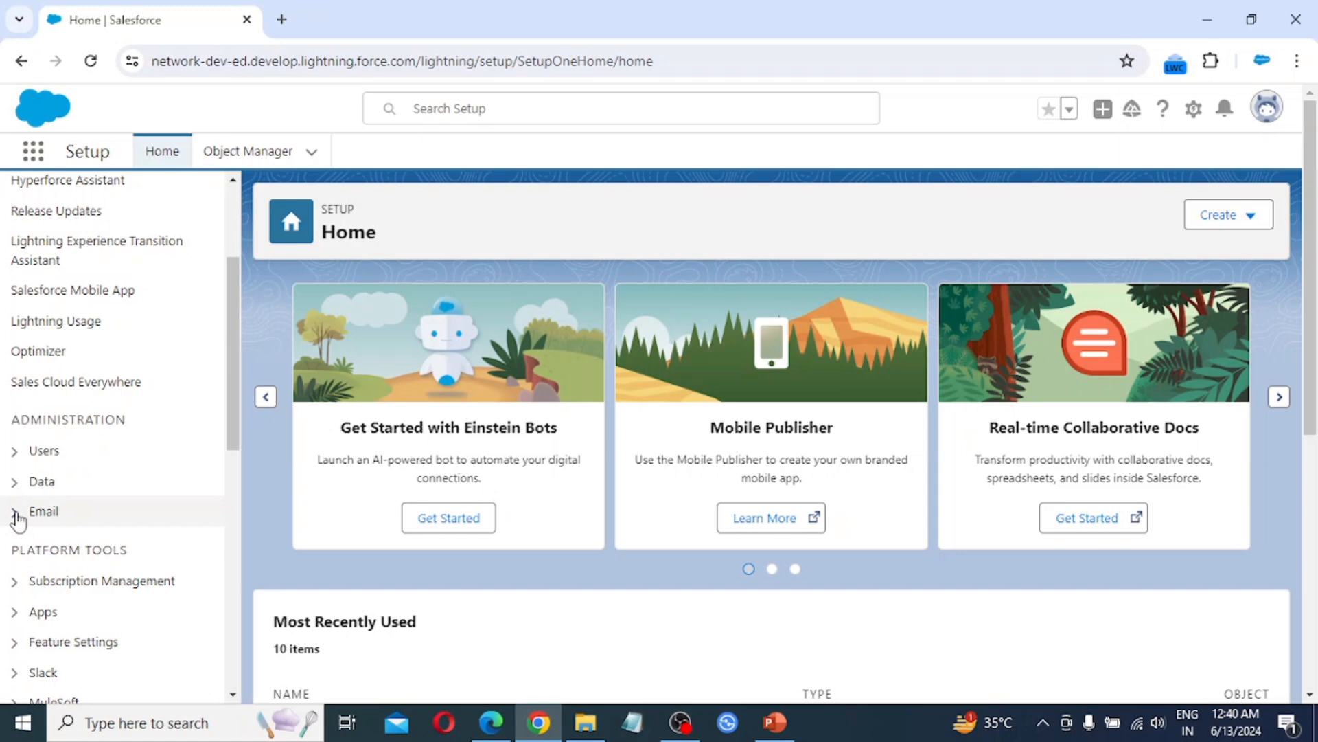
# Step: Open the Classic Email Templates setup page from the Email administration settings
pyautogui.click(15, 513)
pyautogui.scroll(-1, 109, 537)
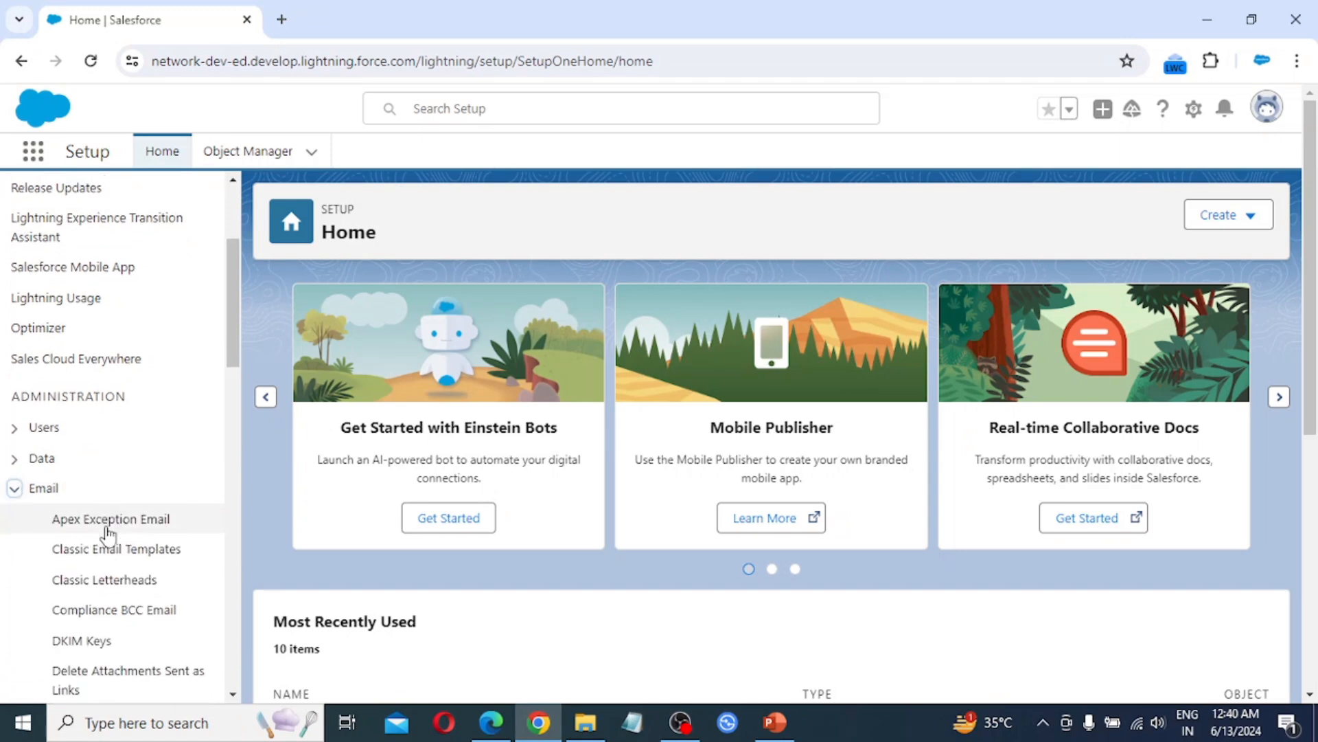
pyautogui.scroll(-1, 106, 529)
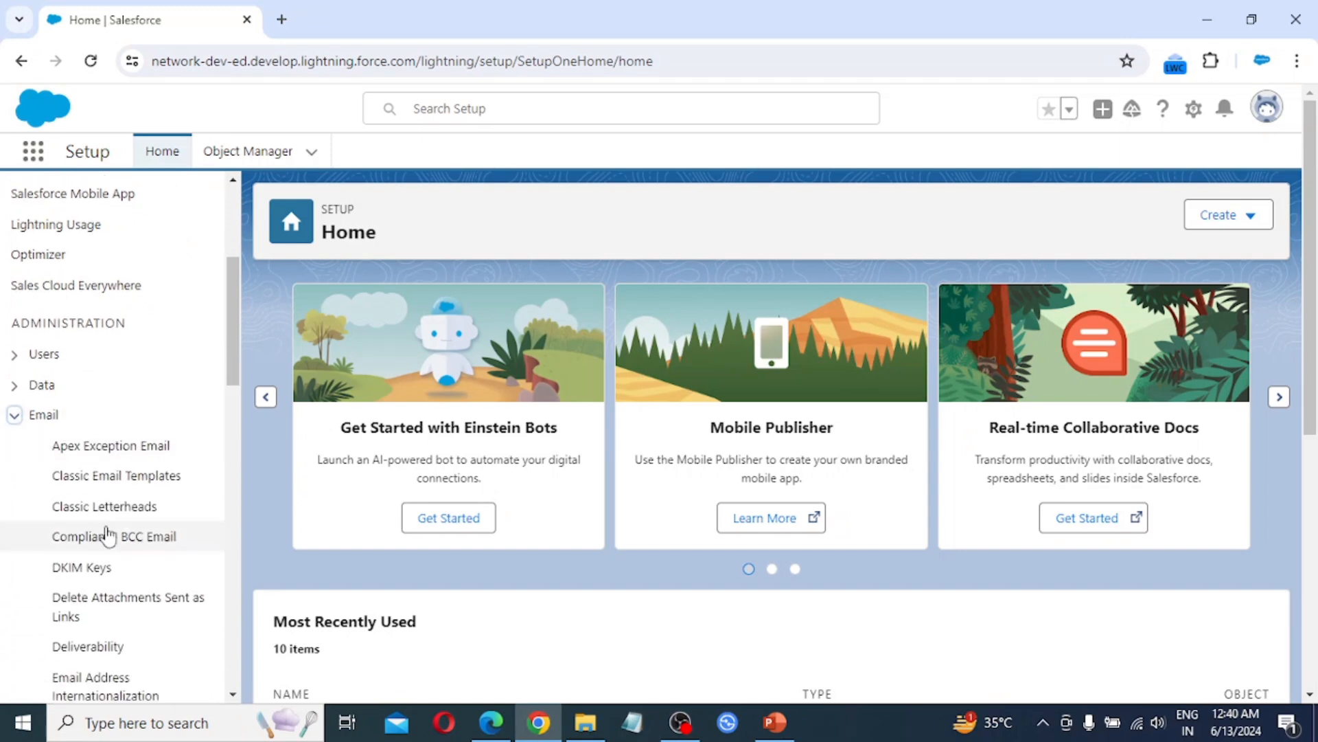
pyautogui.click(150, 482)
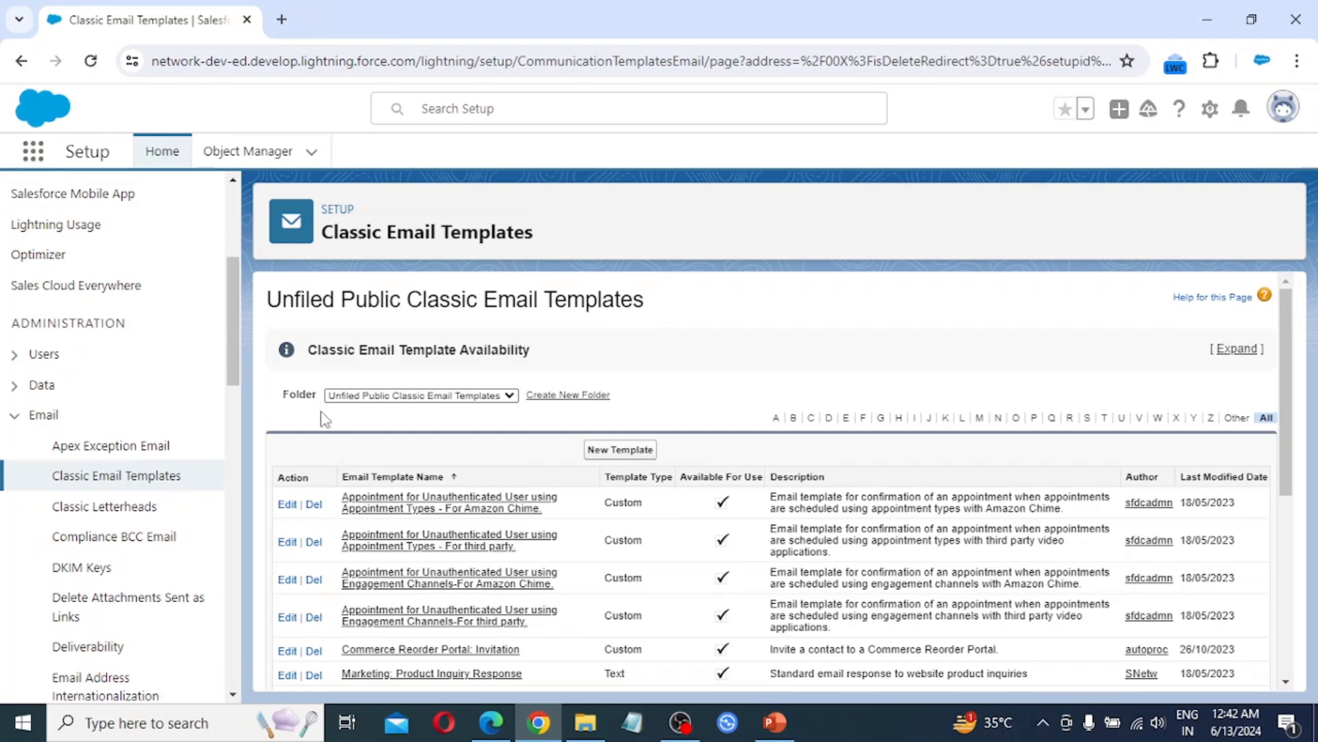
# Step: Examine the templates stored in the My Personal Email Templates and Unfiled Public Classic Email Templates folders
pyautogui.click(499, 397)
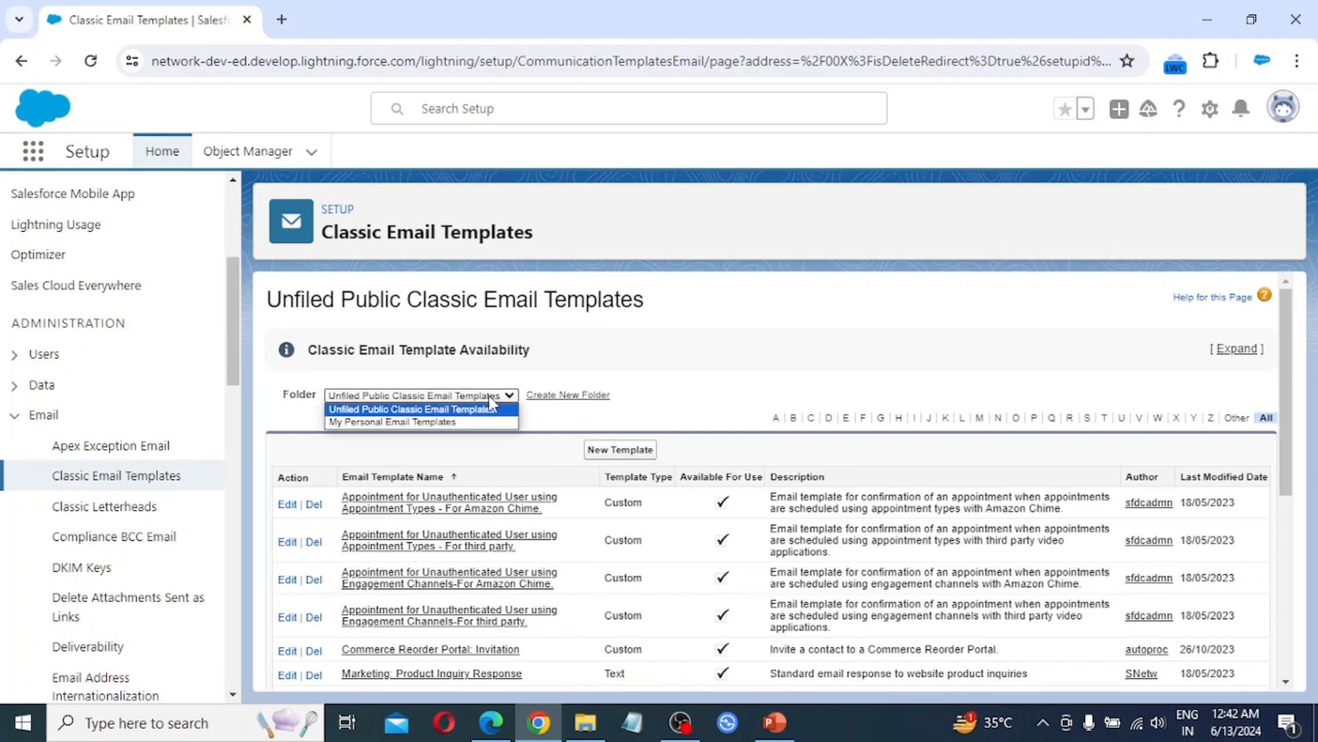
pyautogui.click(382, 421)
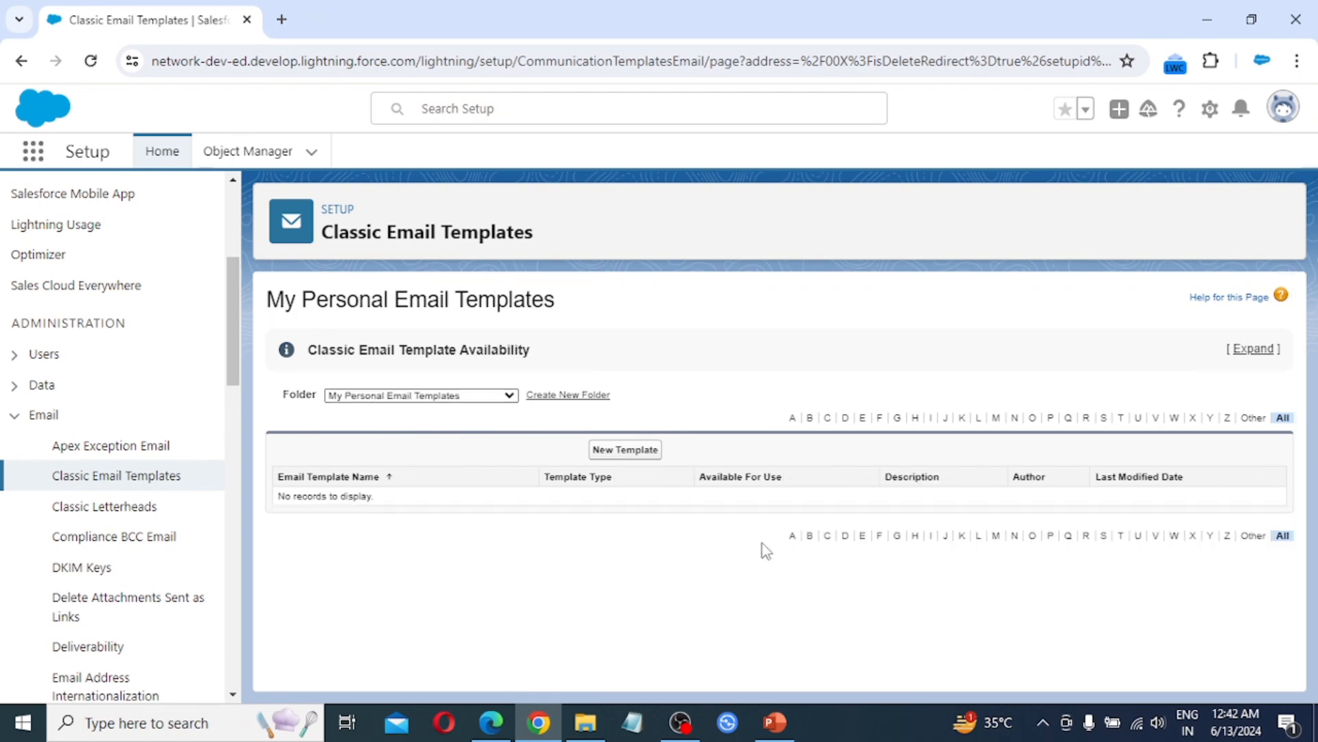
pyautogui.click(484, 396)
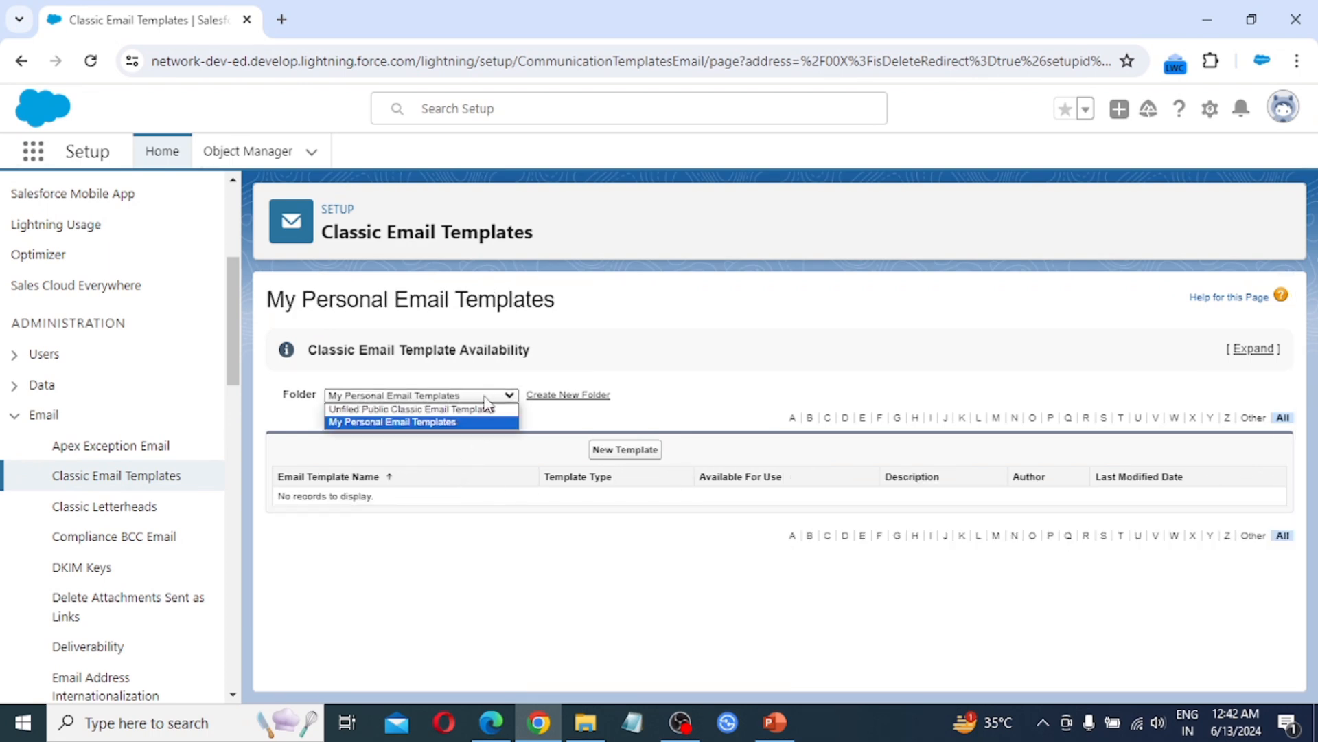
pyautogui.click(439, 410)
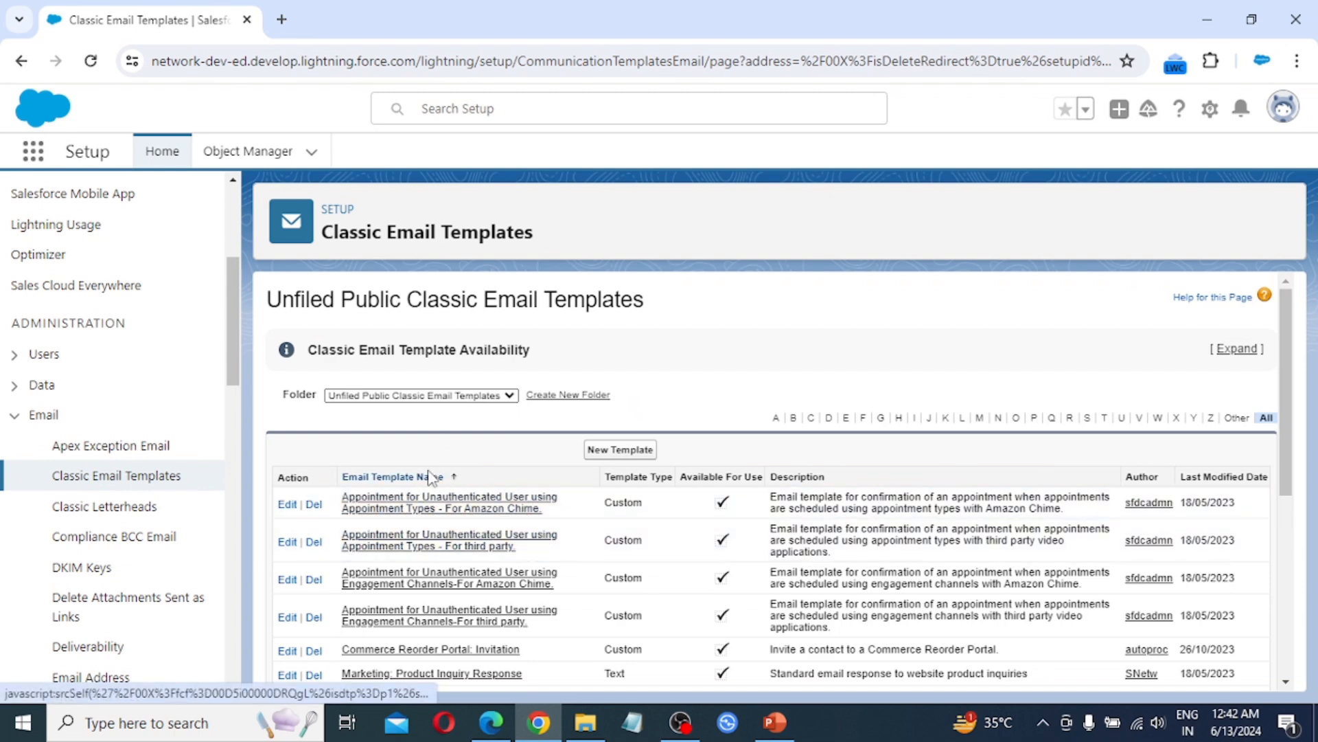
pyautogui.scroll(-2, 433, 520)
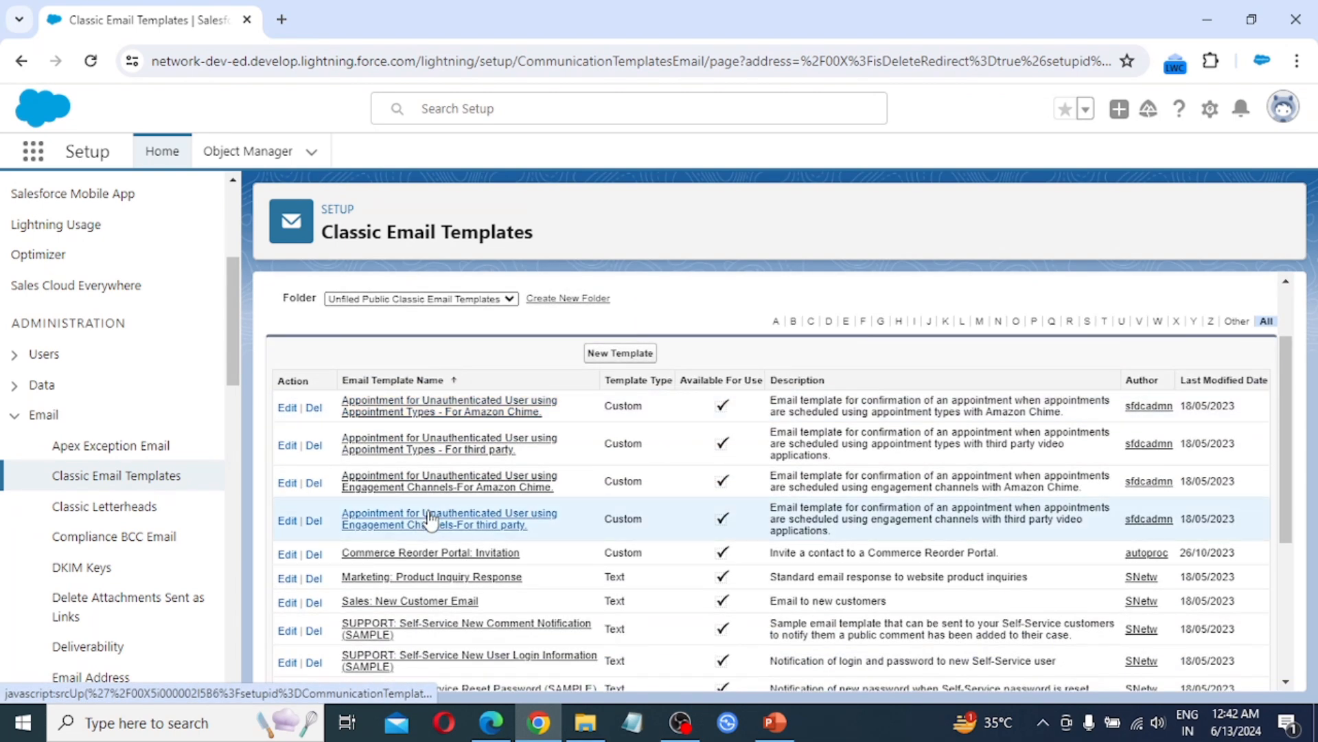
pyautogui.scroll(-2, 432, 520)
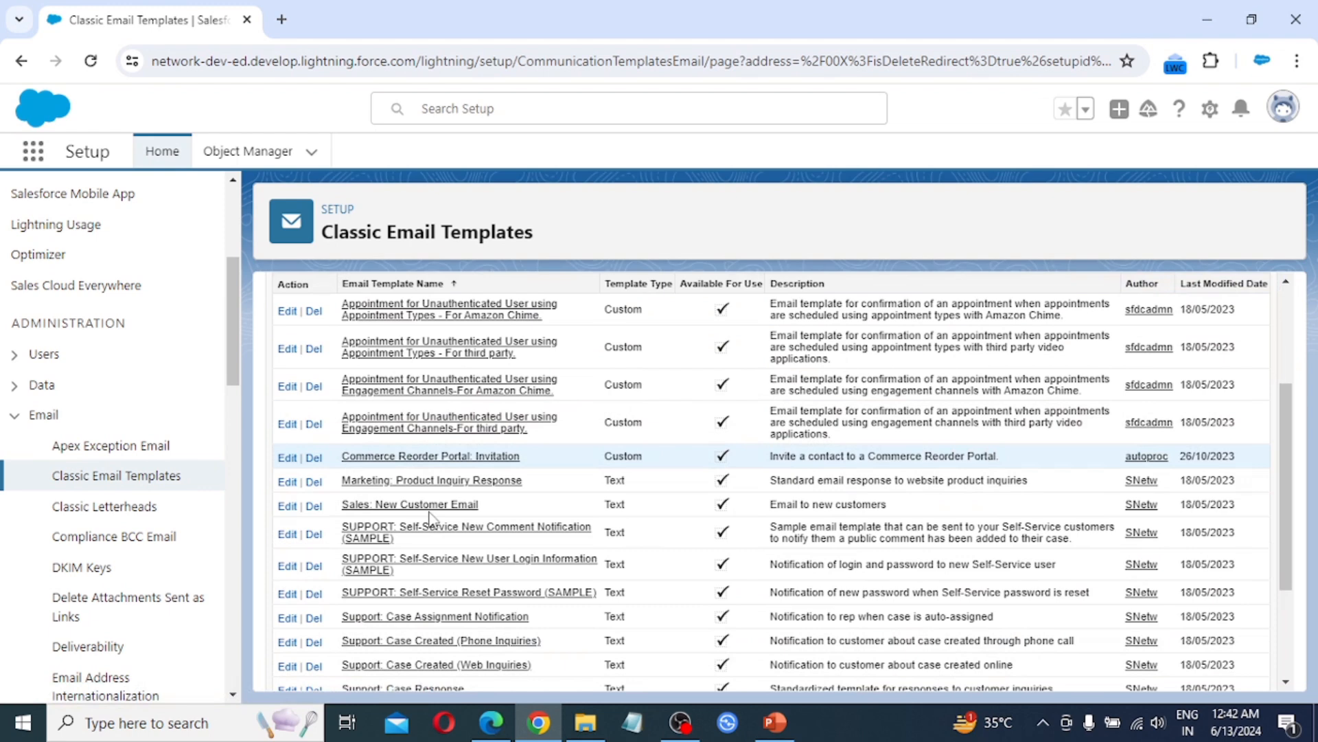
pyautogui.scroll(-4, 429, 517)
pyautogui.scroll(8, 431, 520)
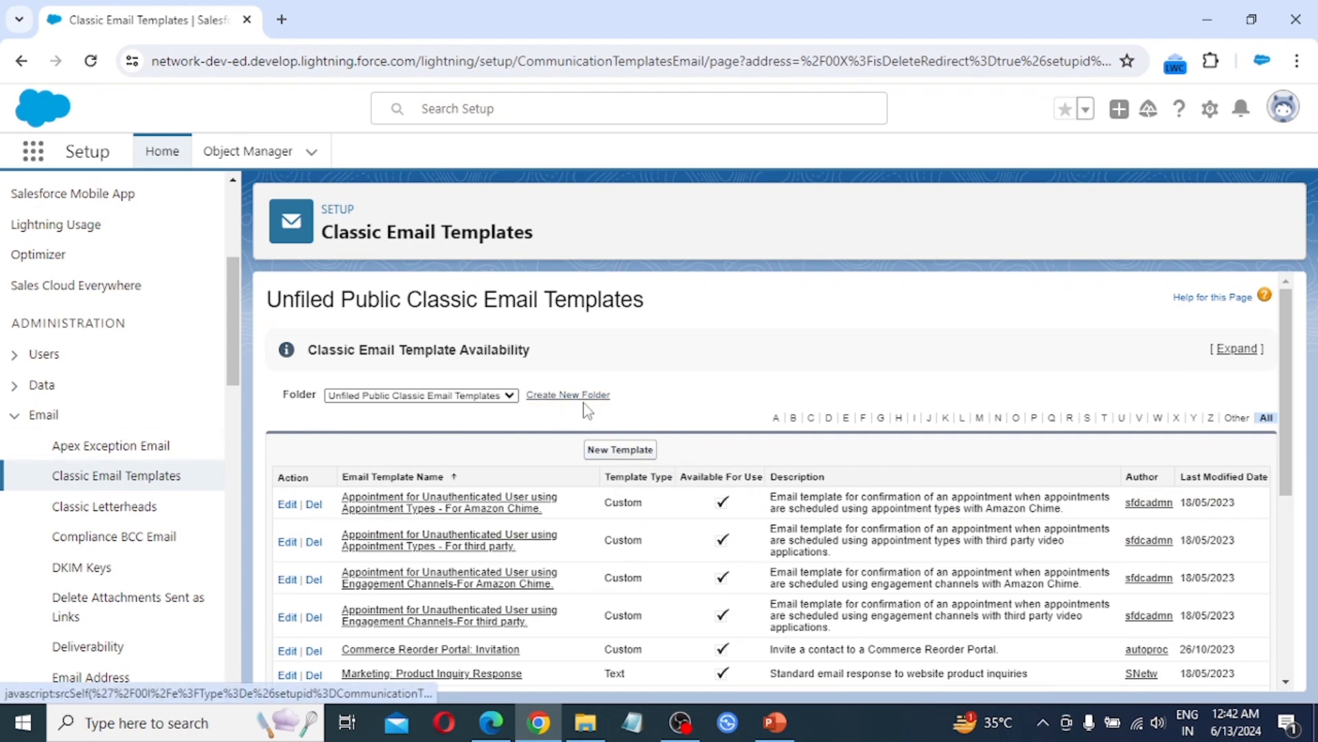
# Step: Start a new email template of type Text and view the available merge field types
pyautogui.click(622, 451)
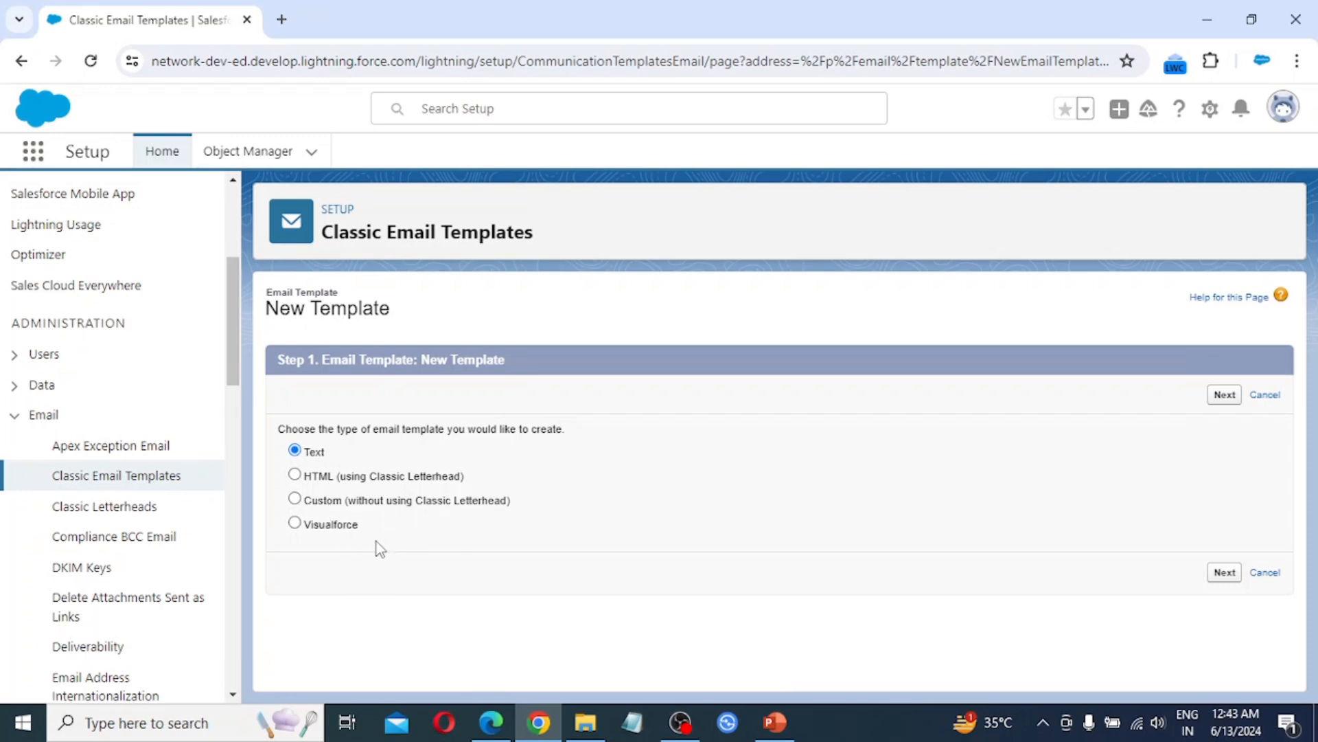
pyautogui.click(1224, 396)
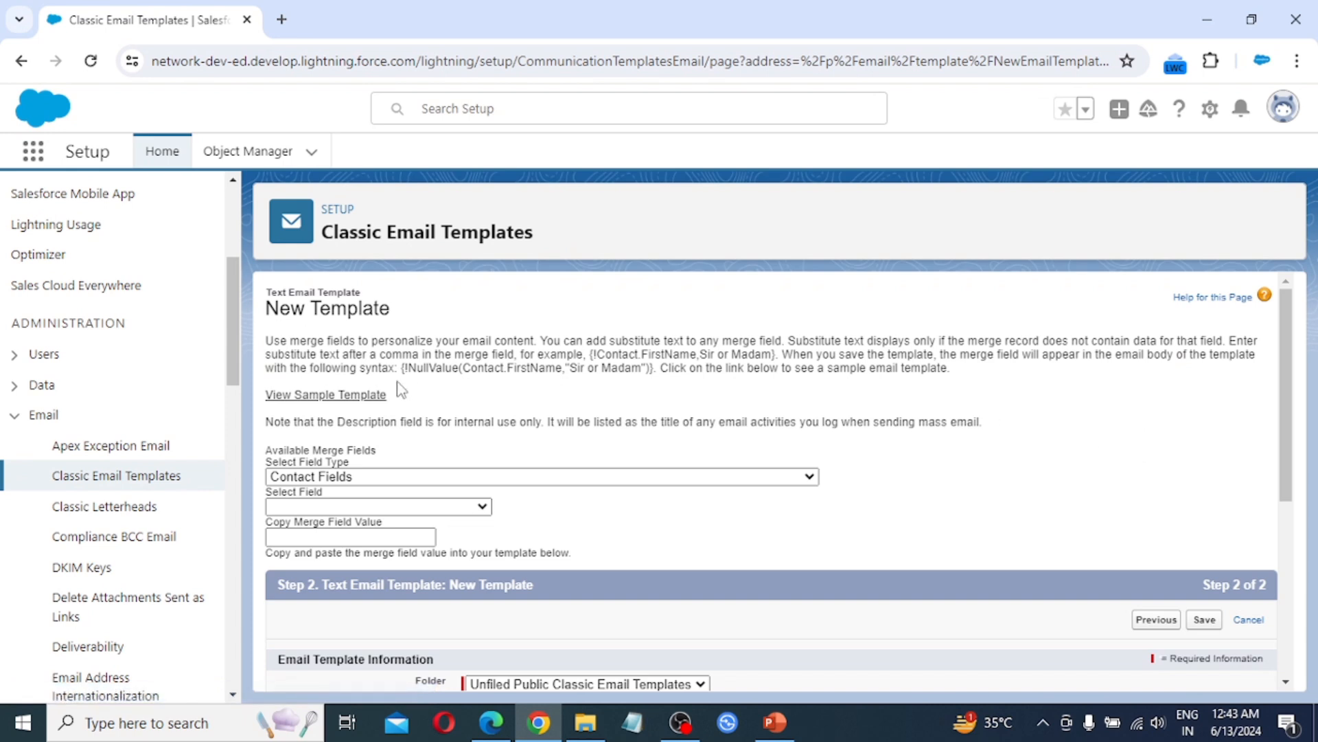
pyautogui.click(380, 477)
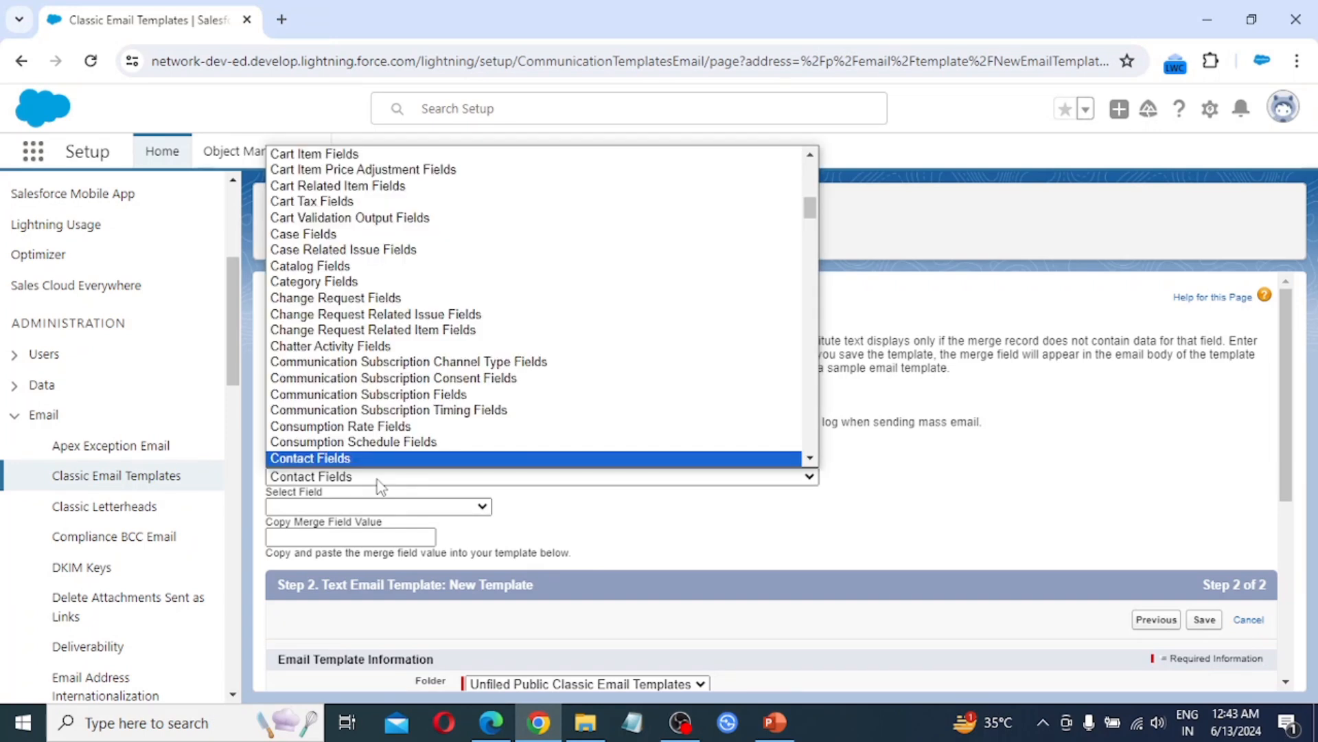
pyautogui.click(607, 527)
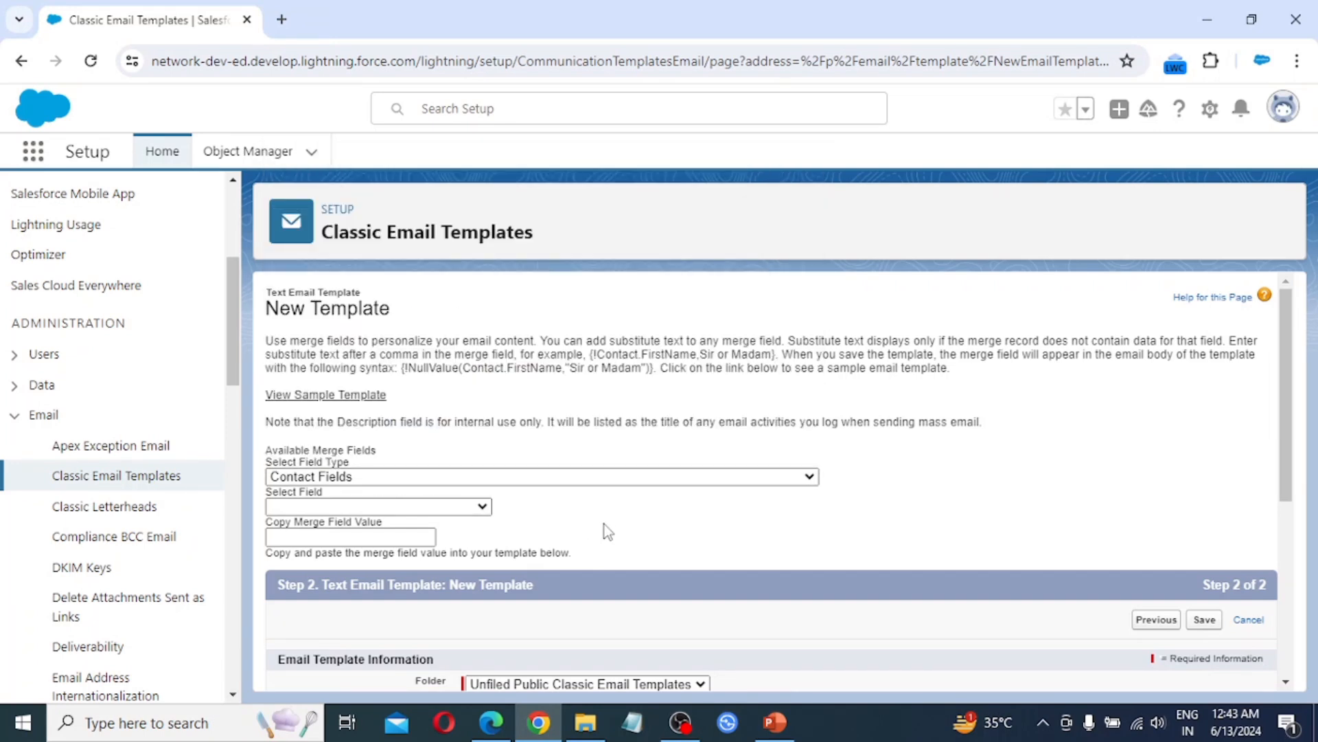
# Step: Review the new template's information fields, its folder options and its email body
pyautogui.scroll(-1, 577, 505)
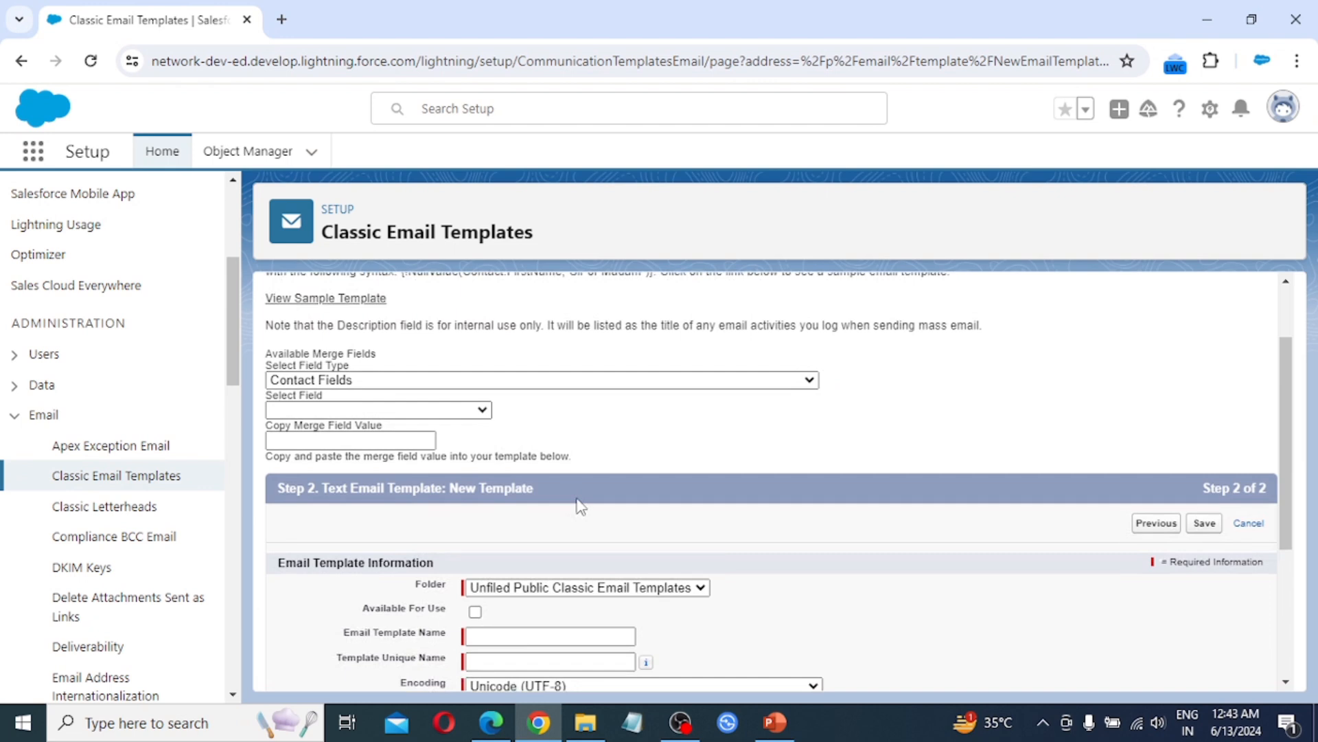
pyautogui.scroll(-1, 345, 508)
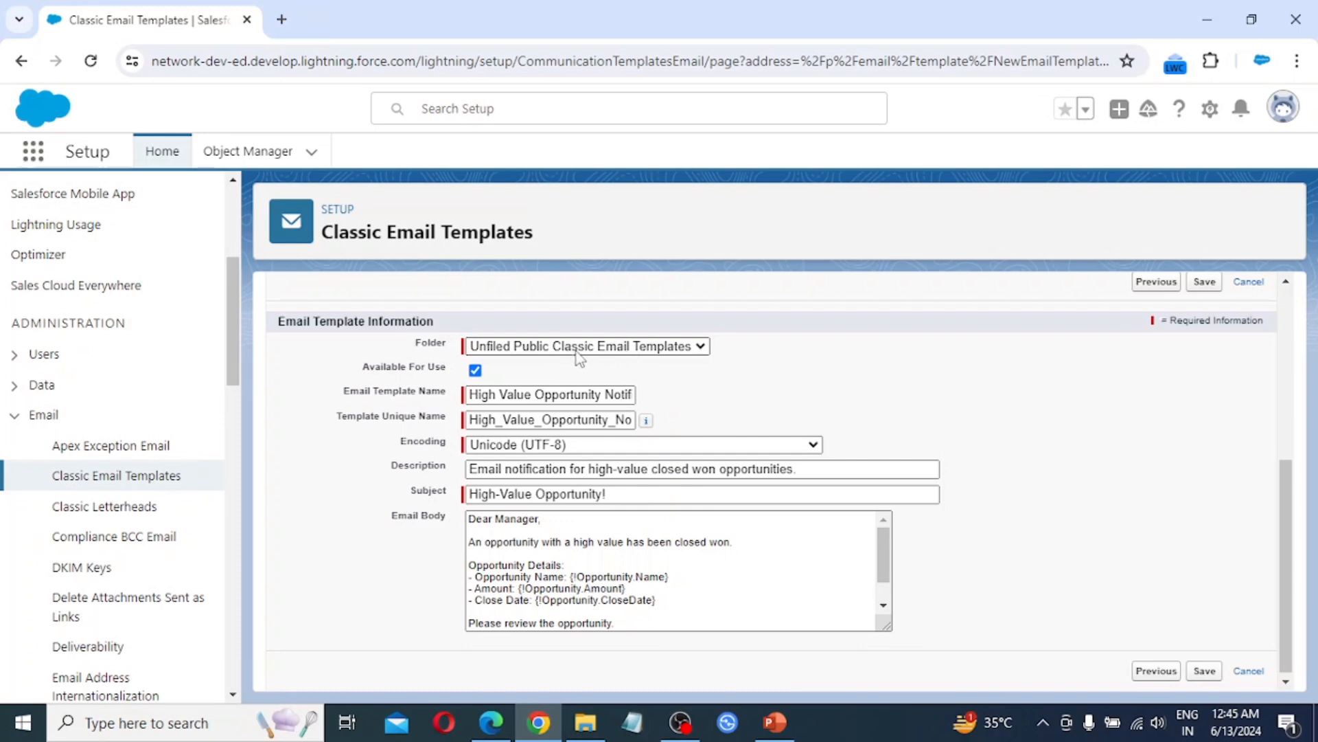
pyautogui.click(702, 347)
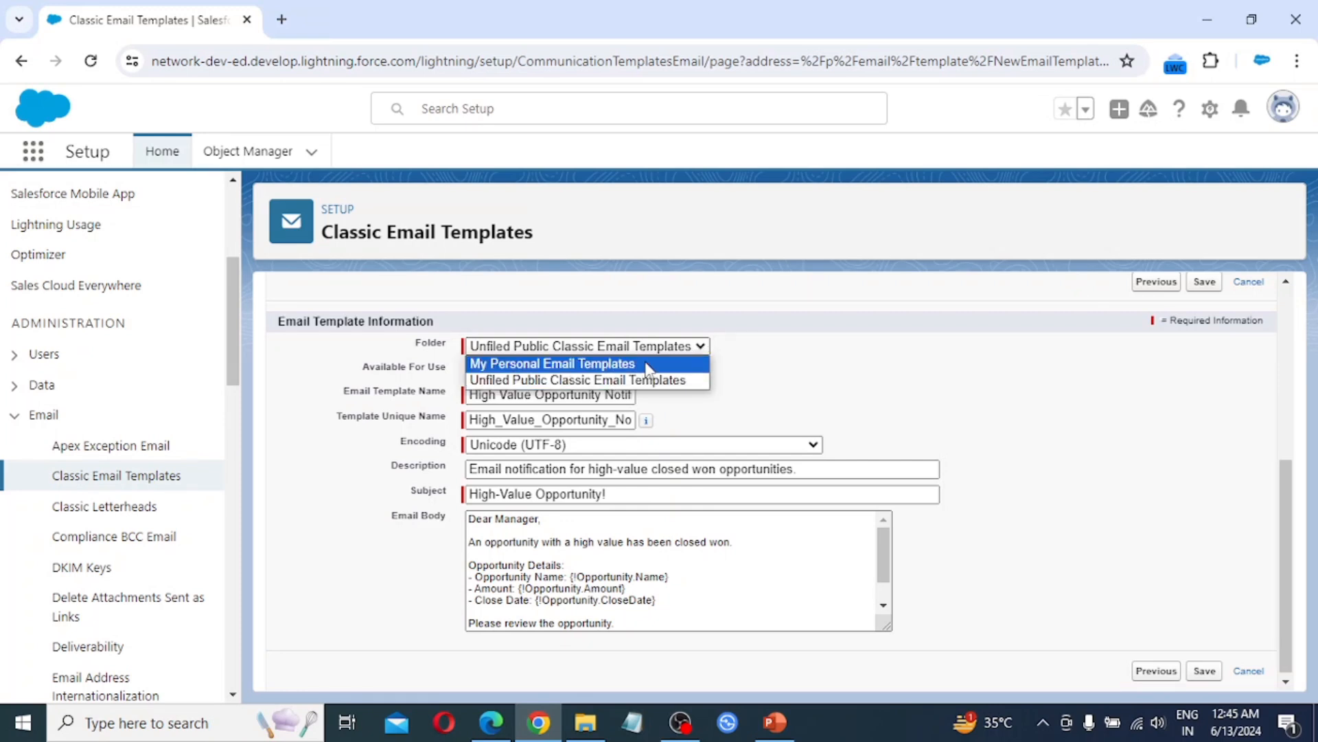
pyautogui.click(824, 364)
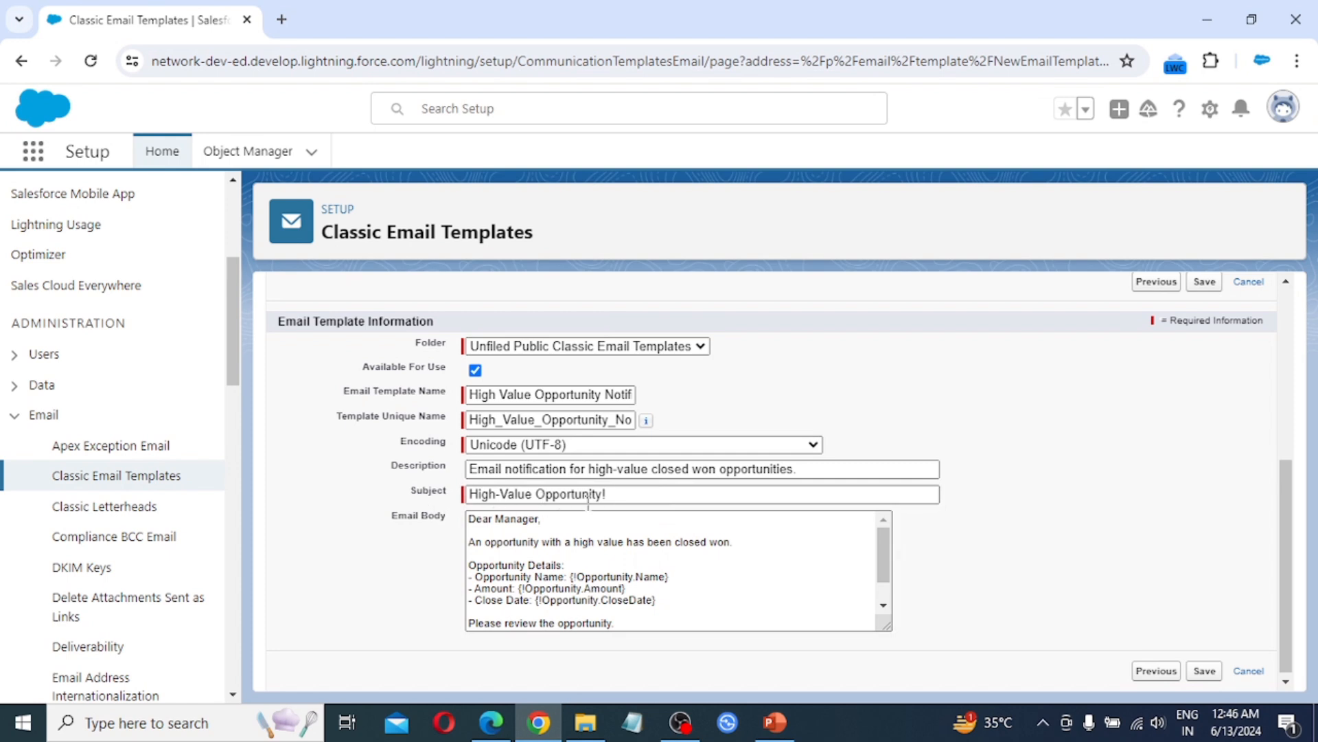
pyautogui.scroll(-1, 588, 503)
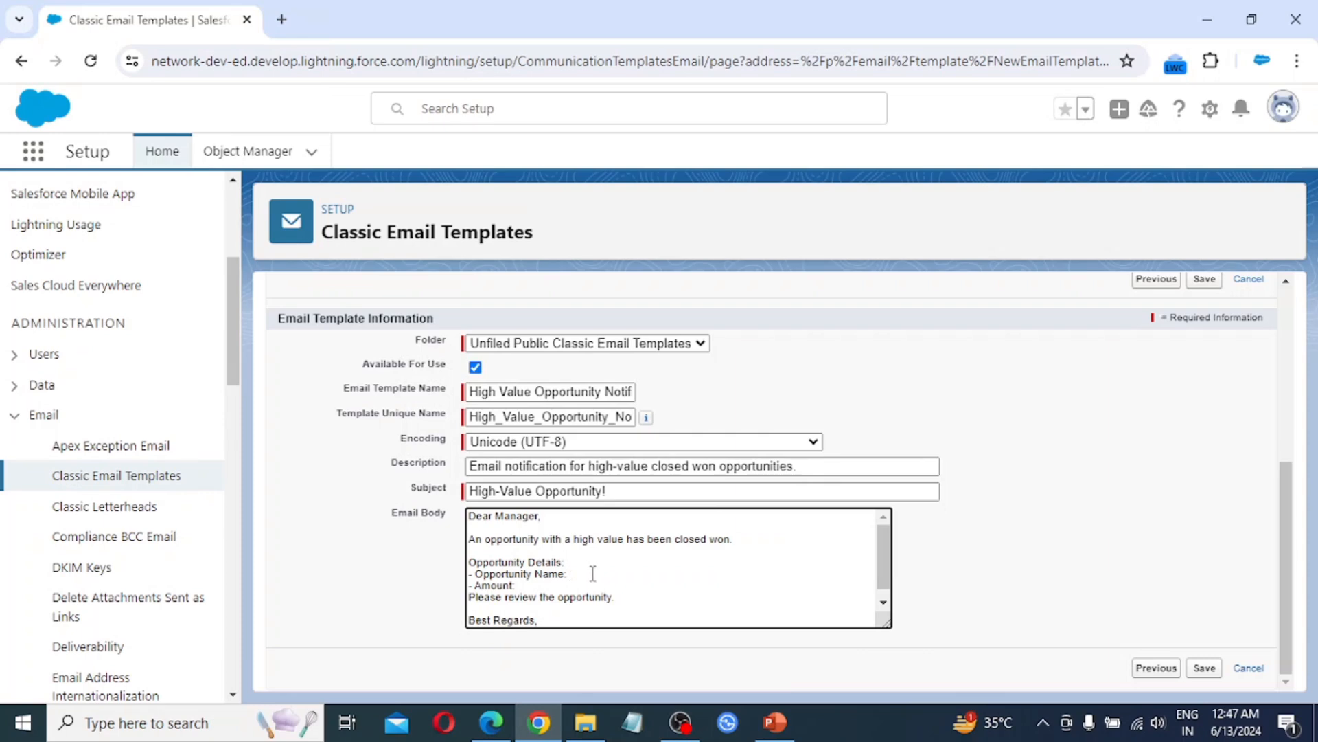
# Step: Set the merge field type to Opportunity Fields
pyautogui.scroll(5, 621, 582)
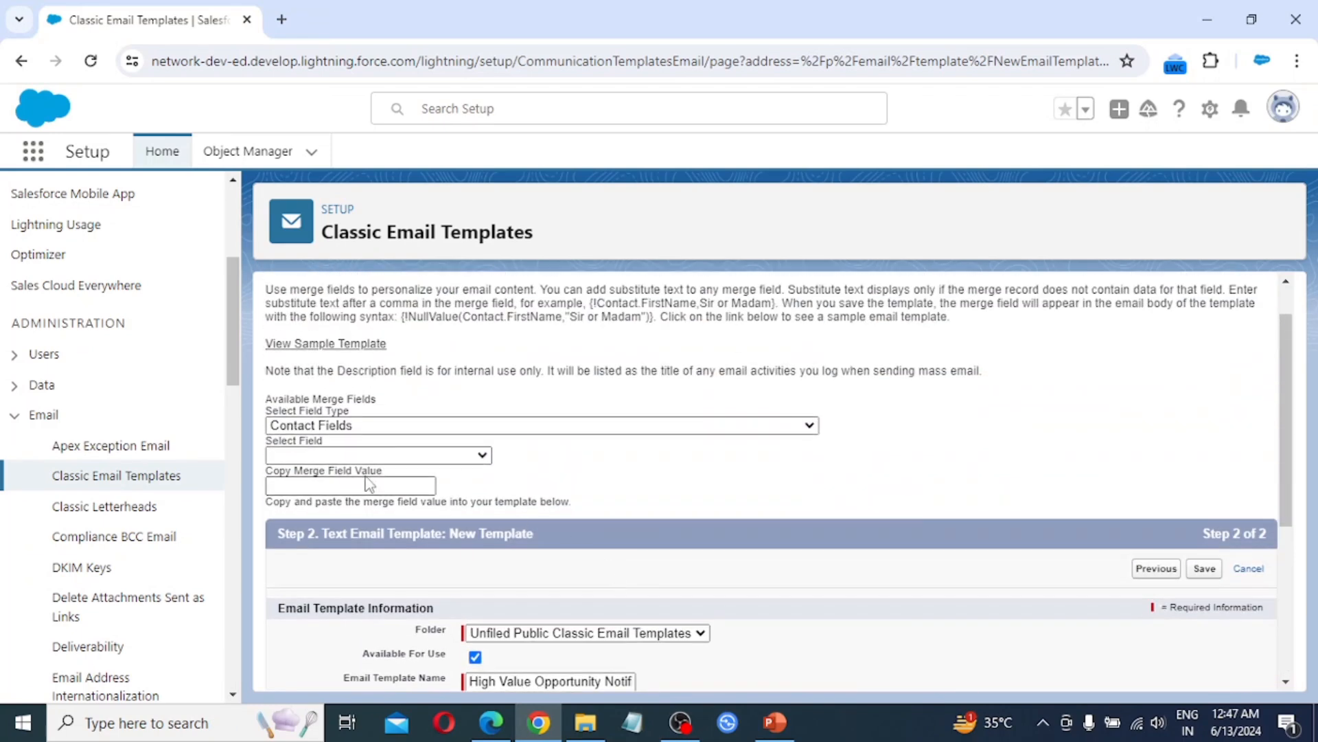
pyautogui.click(424, 430)
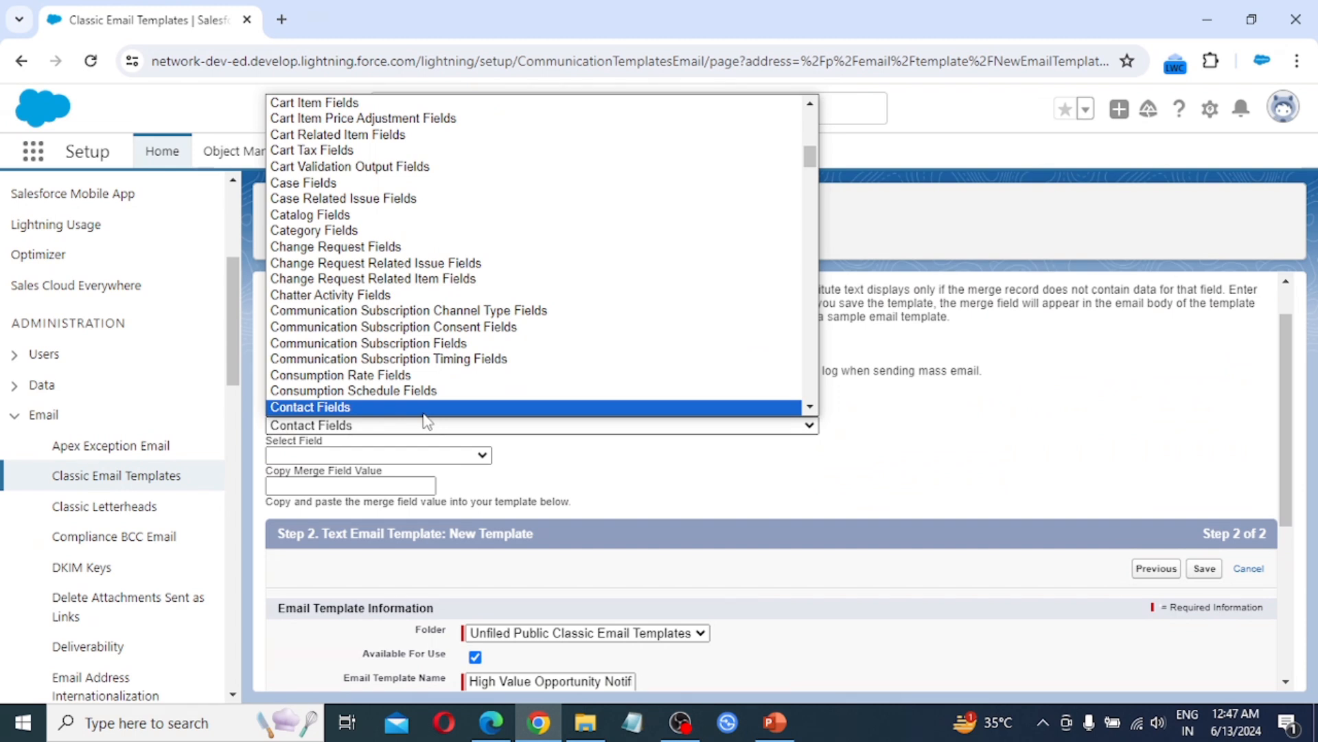
pyautogui.press('o')
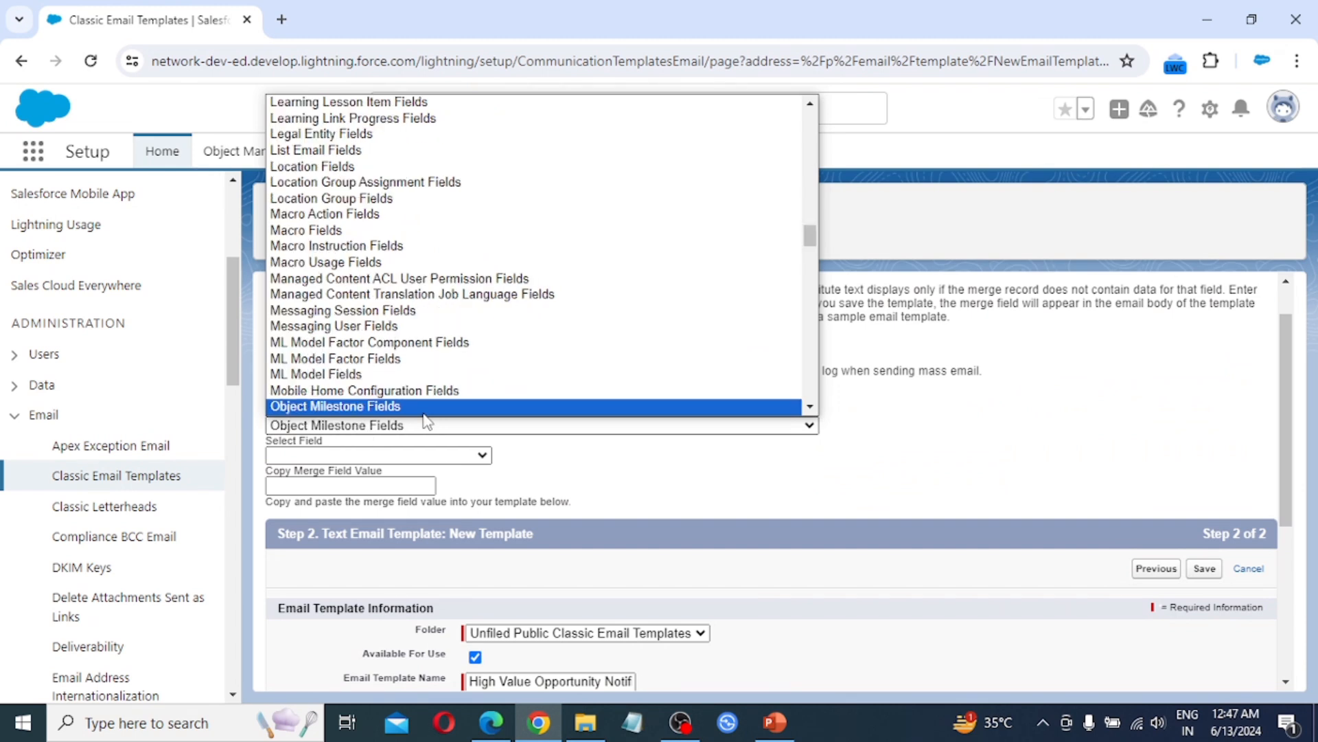
pyautogui.press('Down')
pyautogui.press('Down')
pyautogui.press('Down')
pyautogui.press('Down')
pyautogui.press('Down')
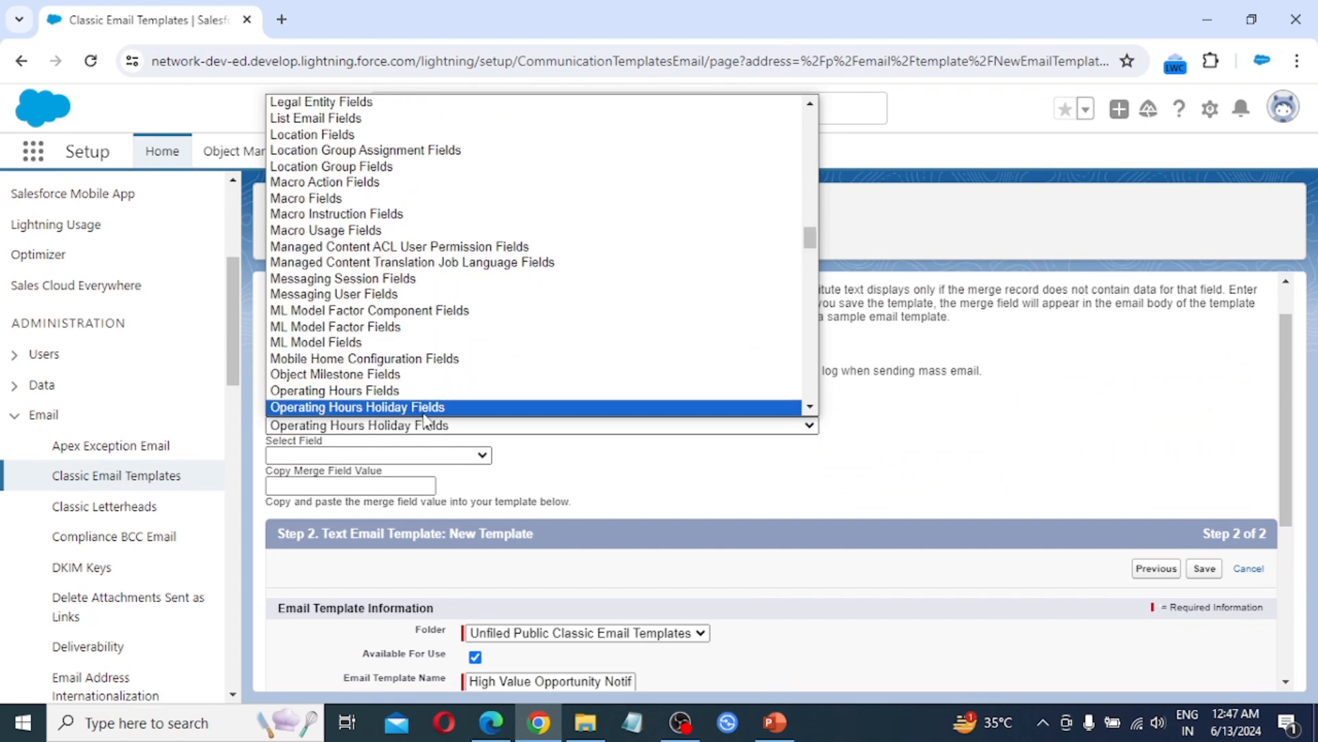
pyautogui.press('Up')
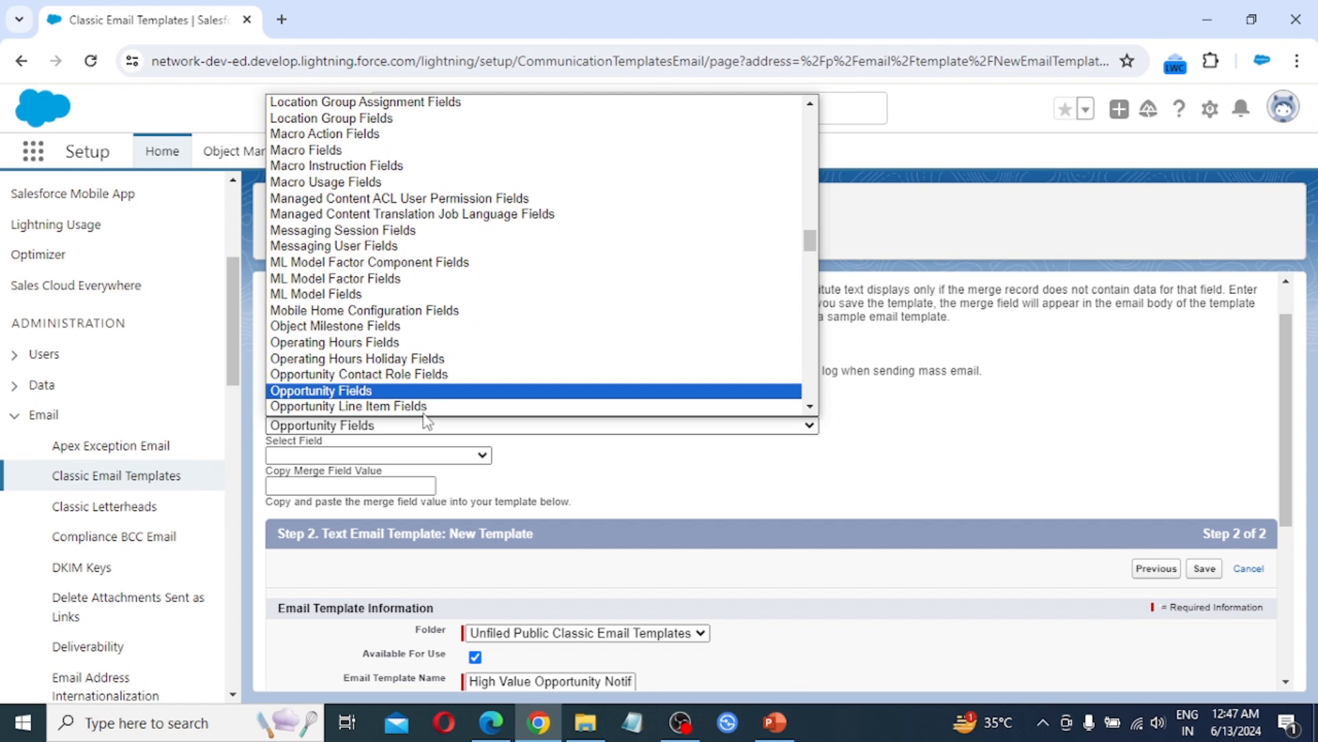
pyautogui.press('Return')
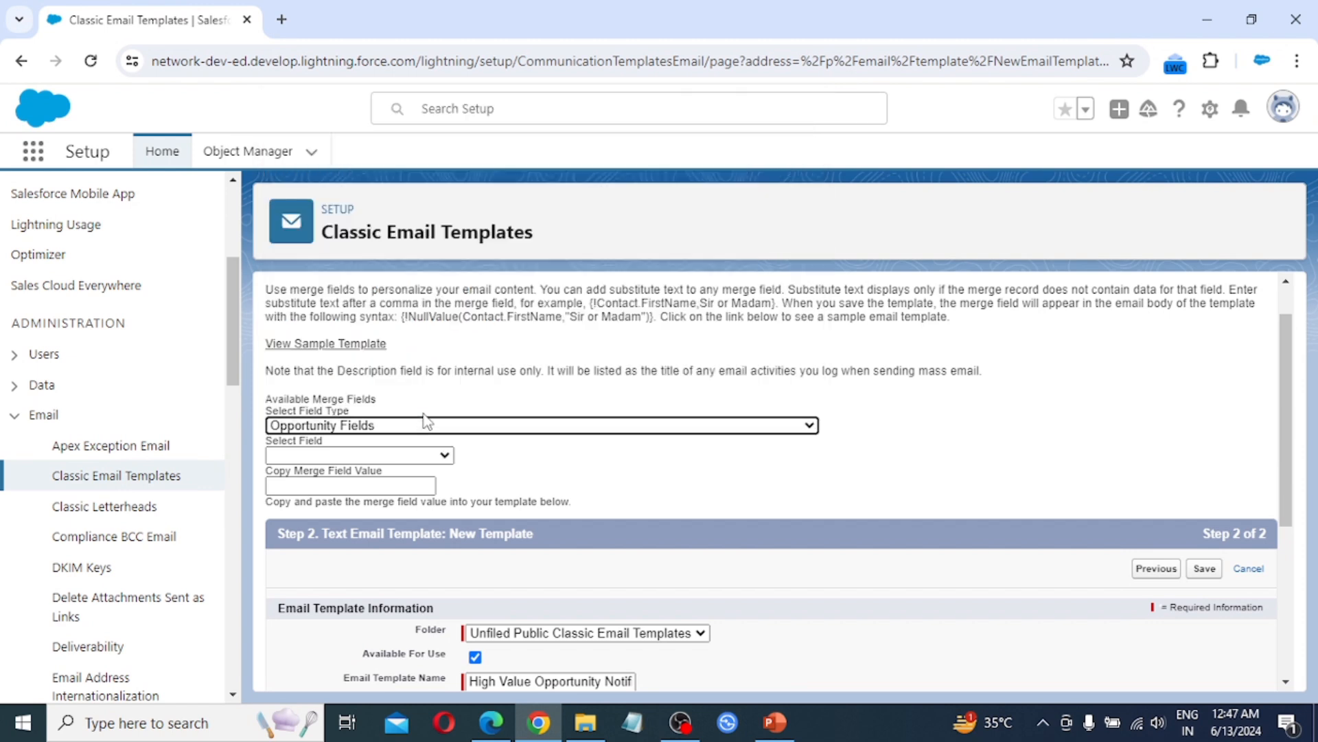
# Step: Generate the Opportunity Name merge field and insert {!Opportunity.Name} after "- Opportunity Name:" in the email body
pyautogui.click(401, 459)
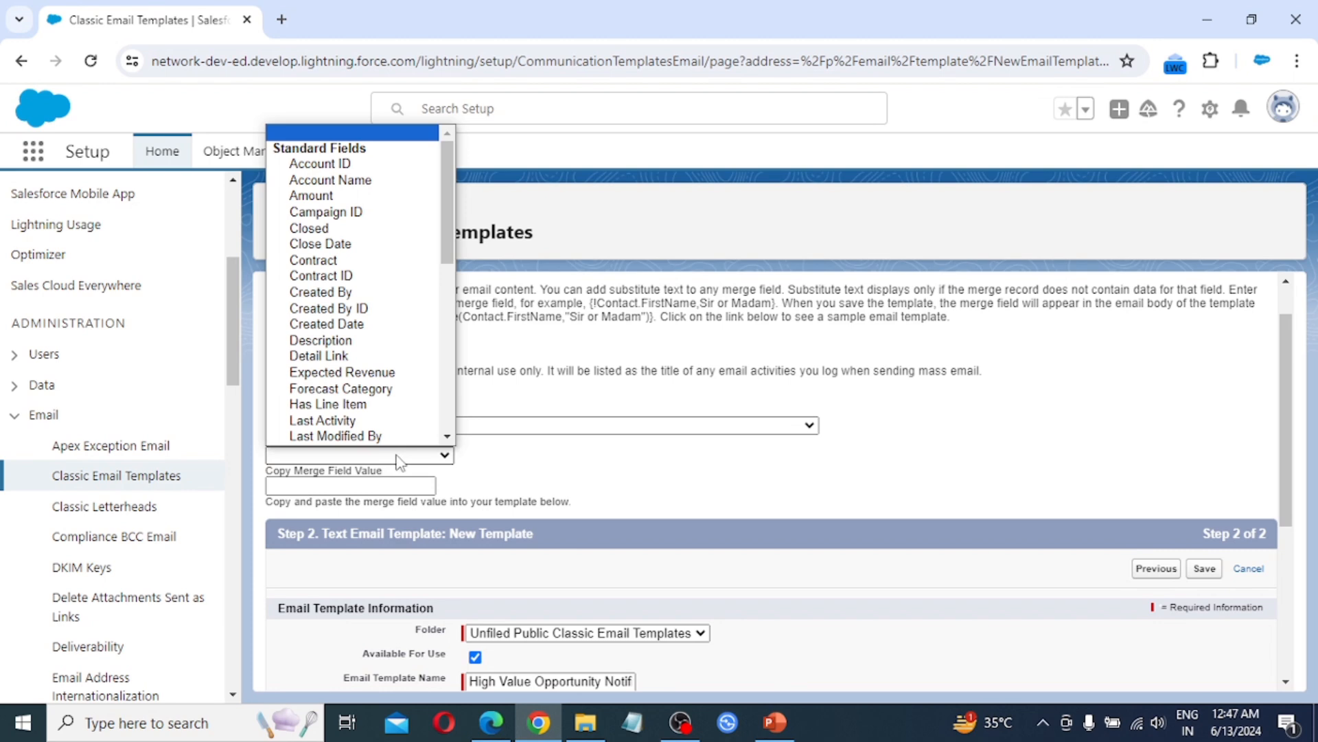
pyautogui.scroll(-4, 357, 349)
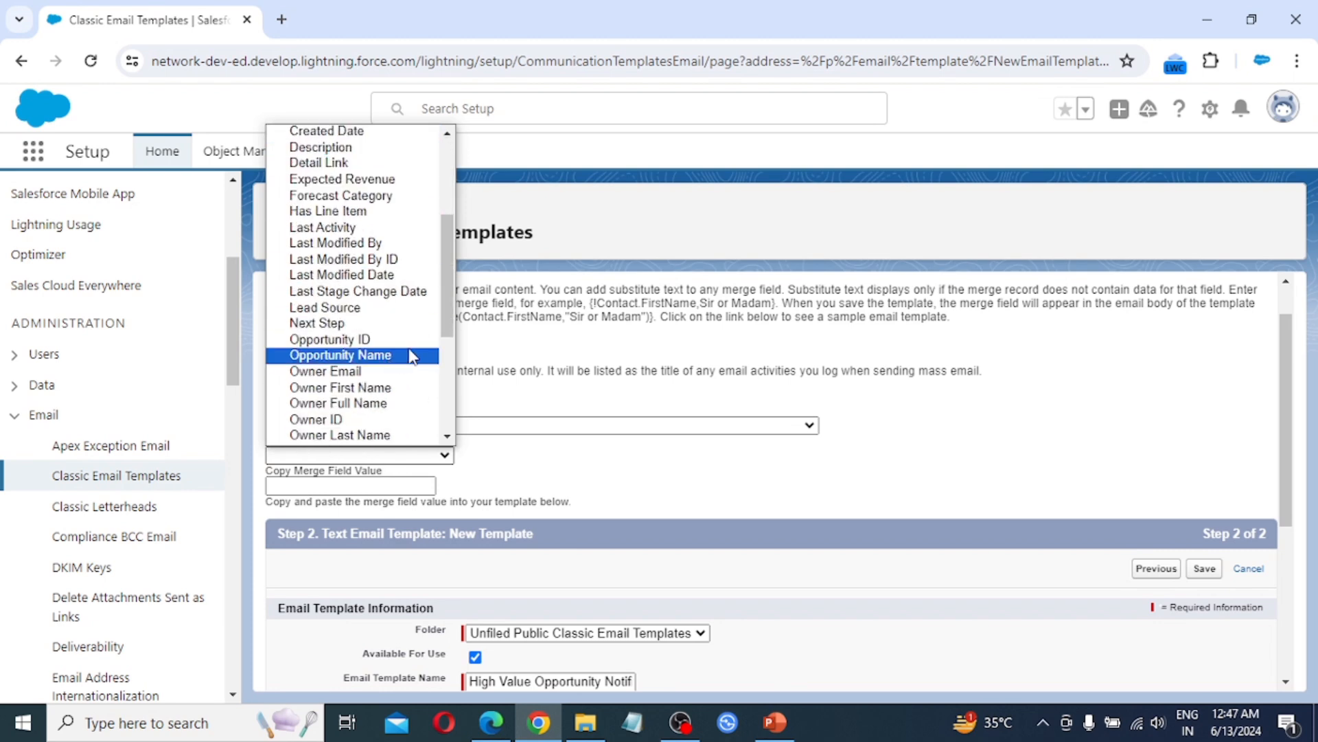
pyautogui.click(347, 356)
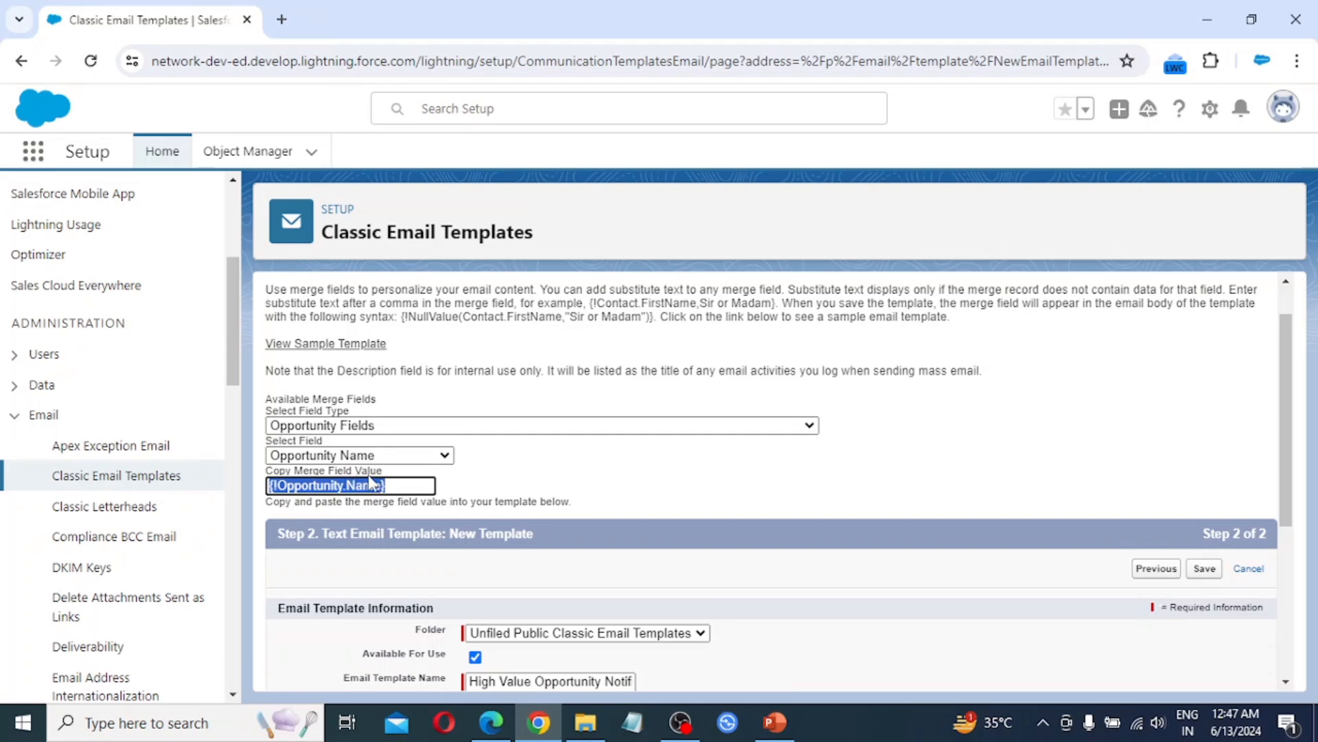
pyautogui.scroll(-4, 633, 495)
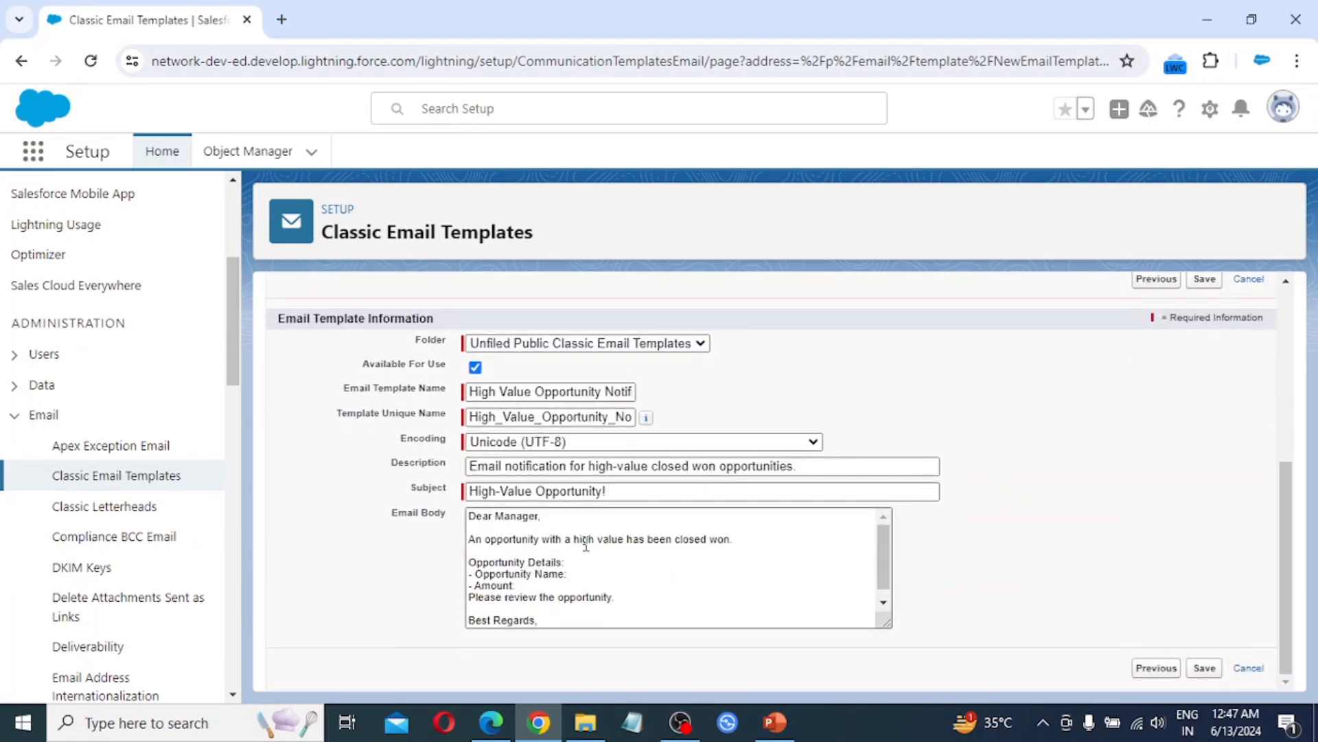
pyautogui.click(589, 572)
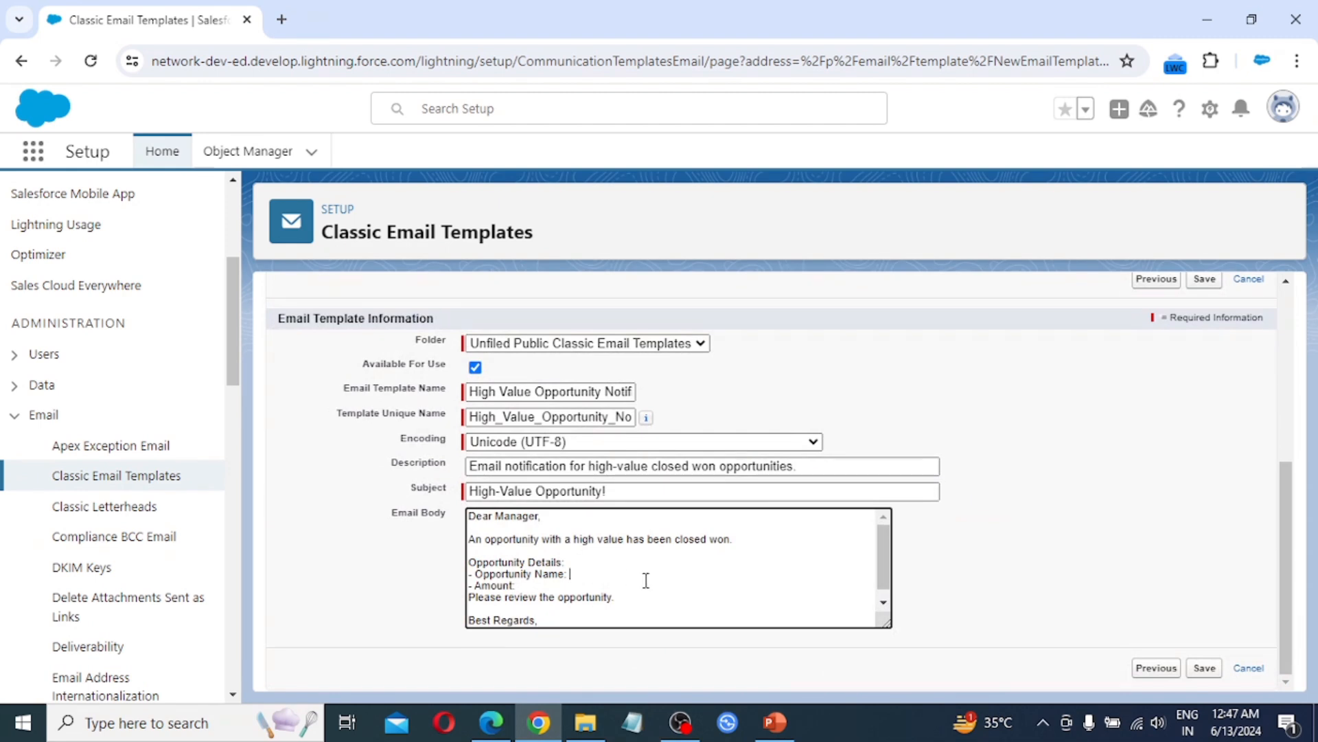
pyautogui.write('{!Opportunity.Name}')
# Step: Generate the Amount merge field and insert {!Opportunity.Amount} after "- Amount:" in the email body
pyautogui.scroll(3, 522, 483)
pyautogui.click(426, 357)
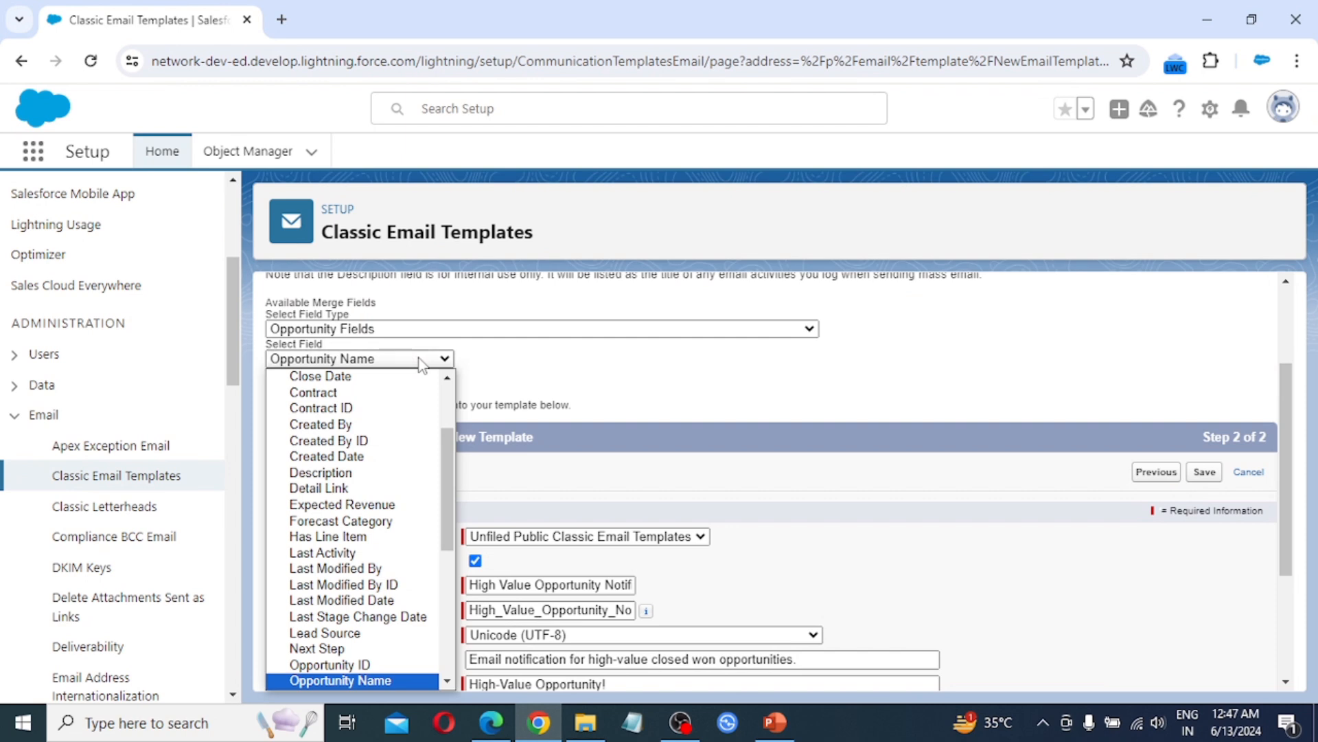
pyautogui.scroll(2, 364, 439)
pyautogui.click(371, 441)
pyautogui.hotkey('ctrl', 'c')
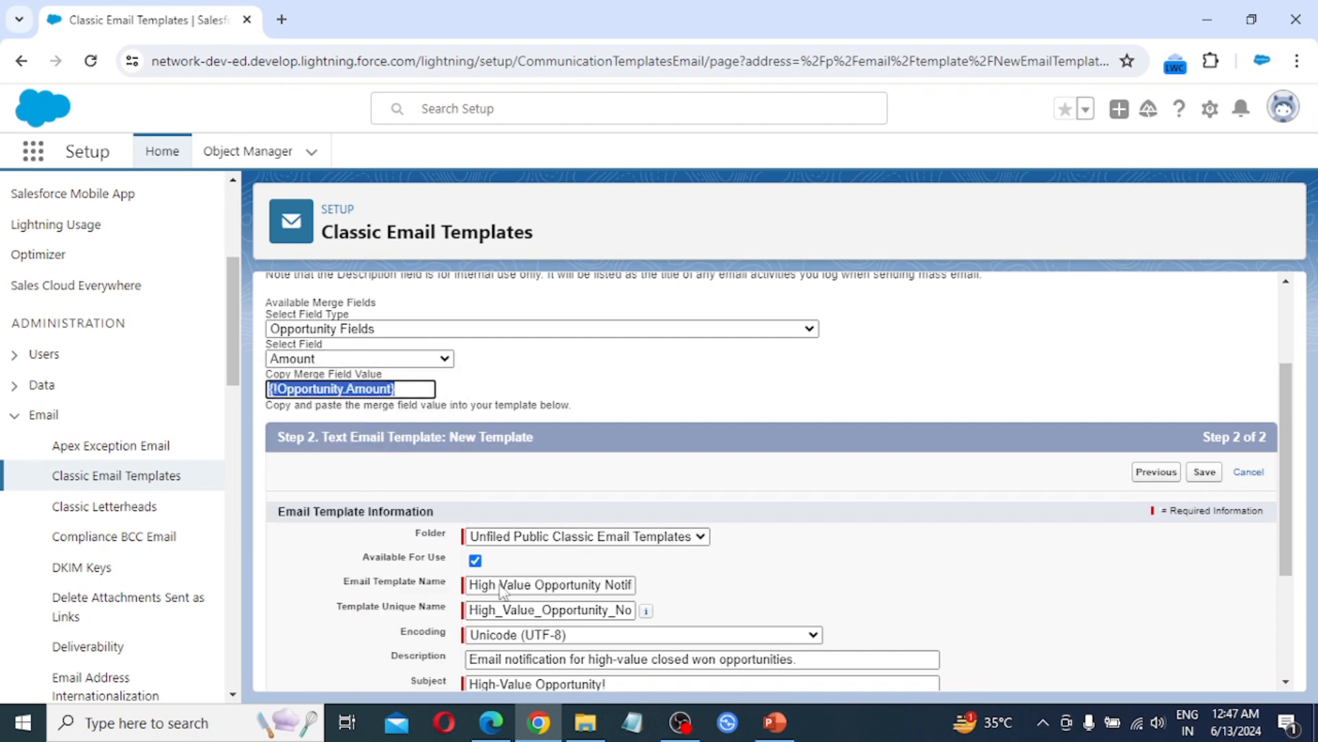
pyautogui.scroll(-1, 595, 589)
pyautogui.scroll(-3, 595, 589)
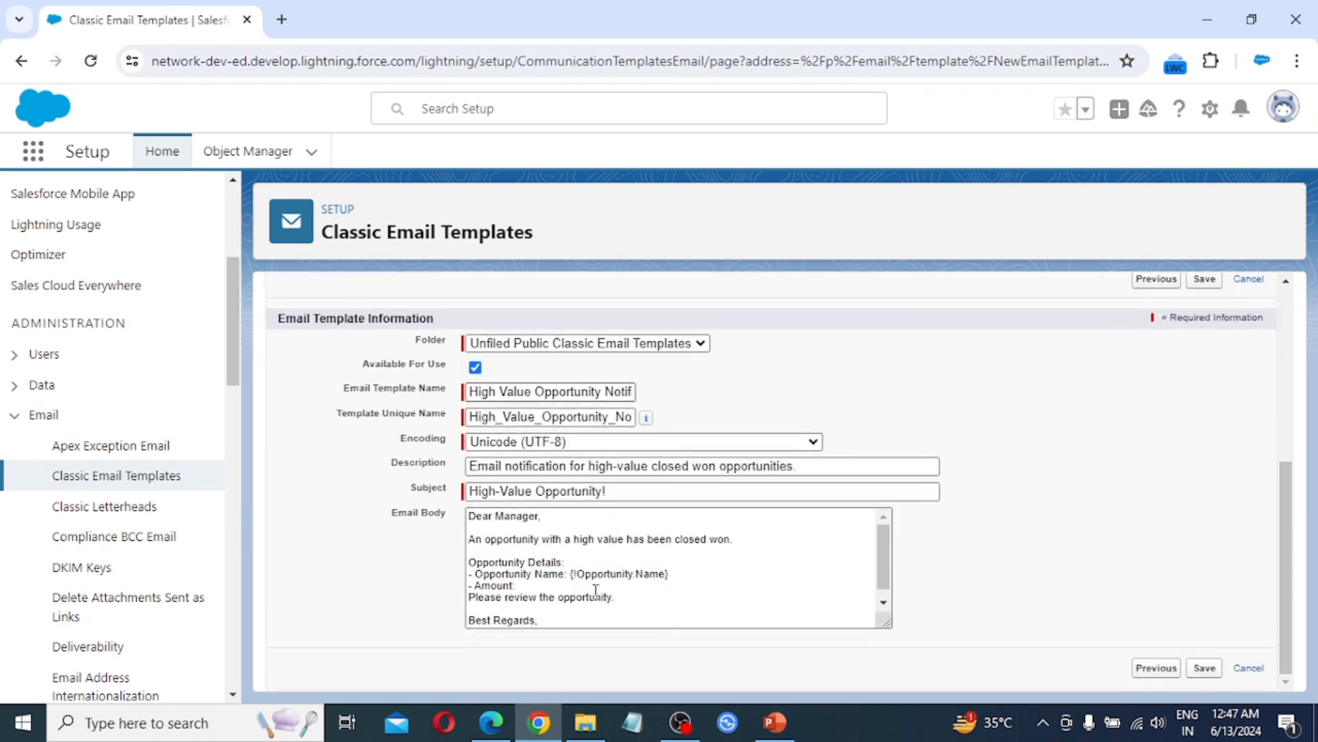
pyautogui.click(548, 585)
pyautogui.hotkey('ctrl', 'v')
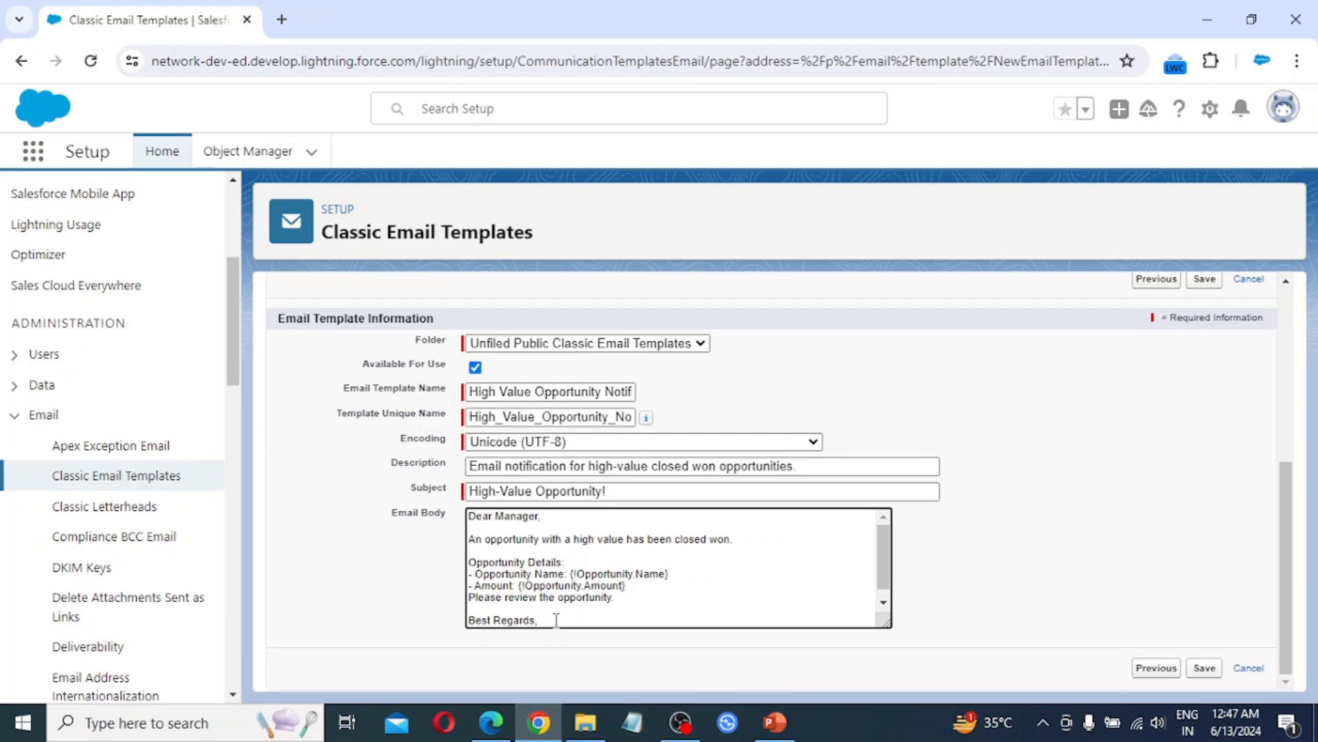
pyautogui.press('Down')
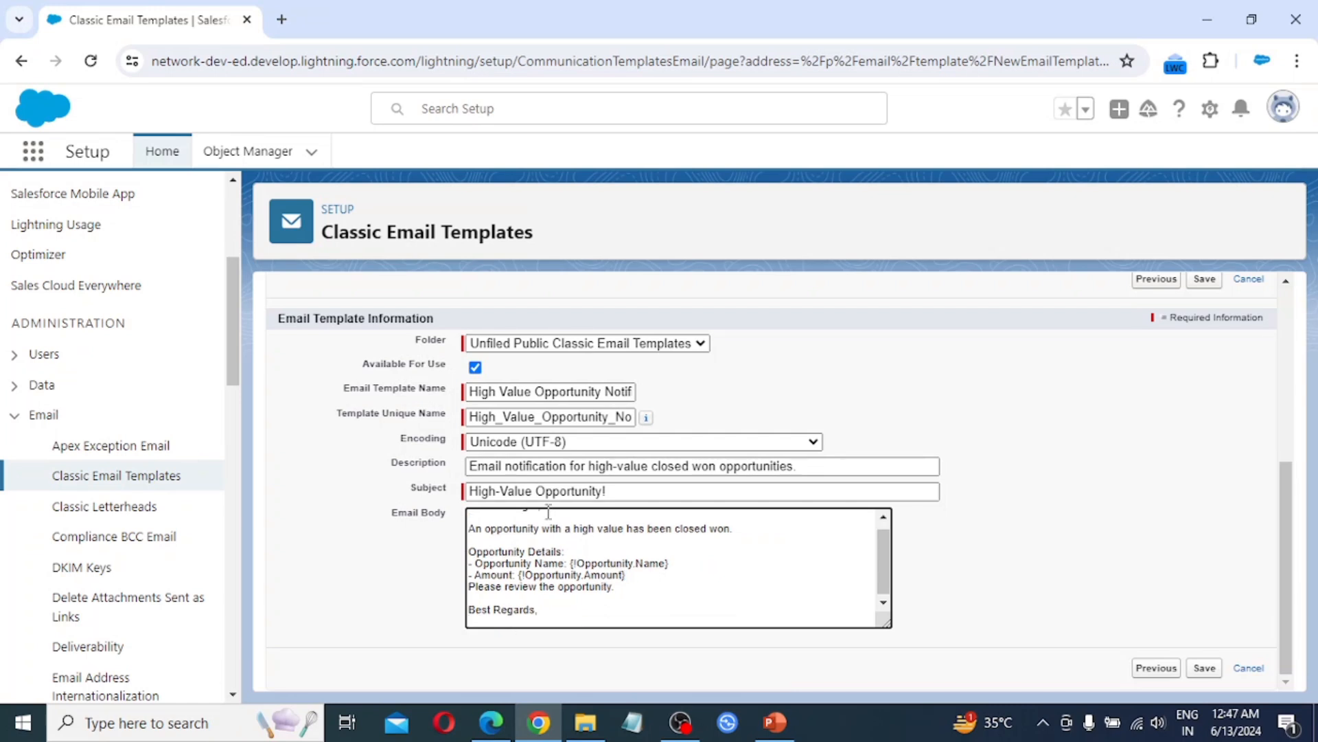
# Step: Generate the Owner Full Name merge field, insert {!Opportunity.OwnerFullName} below "Best Regards," in the email body, and save the template
pyautogui.scroll(5, 548, 511)
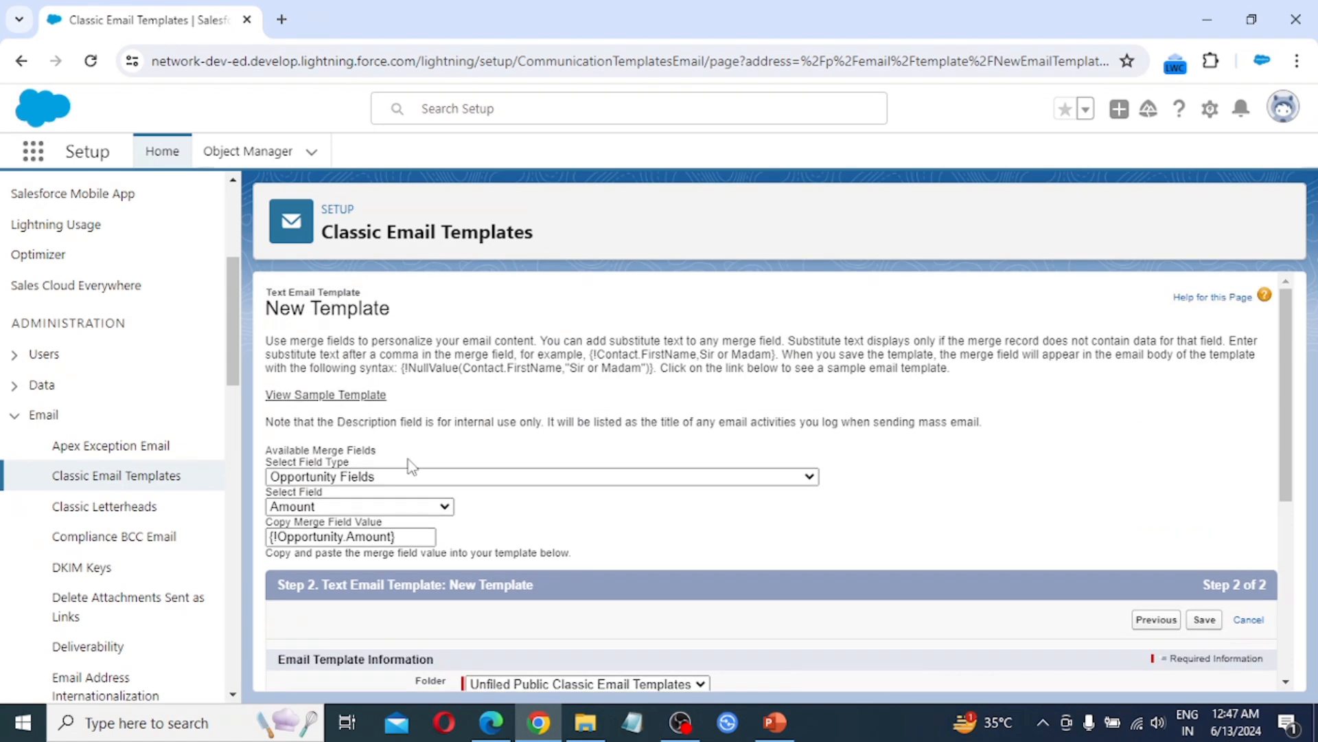
pyautogui.click(393, 508)
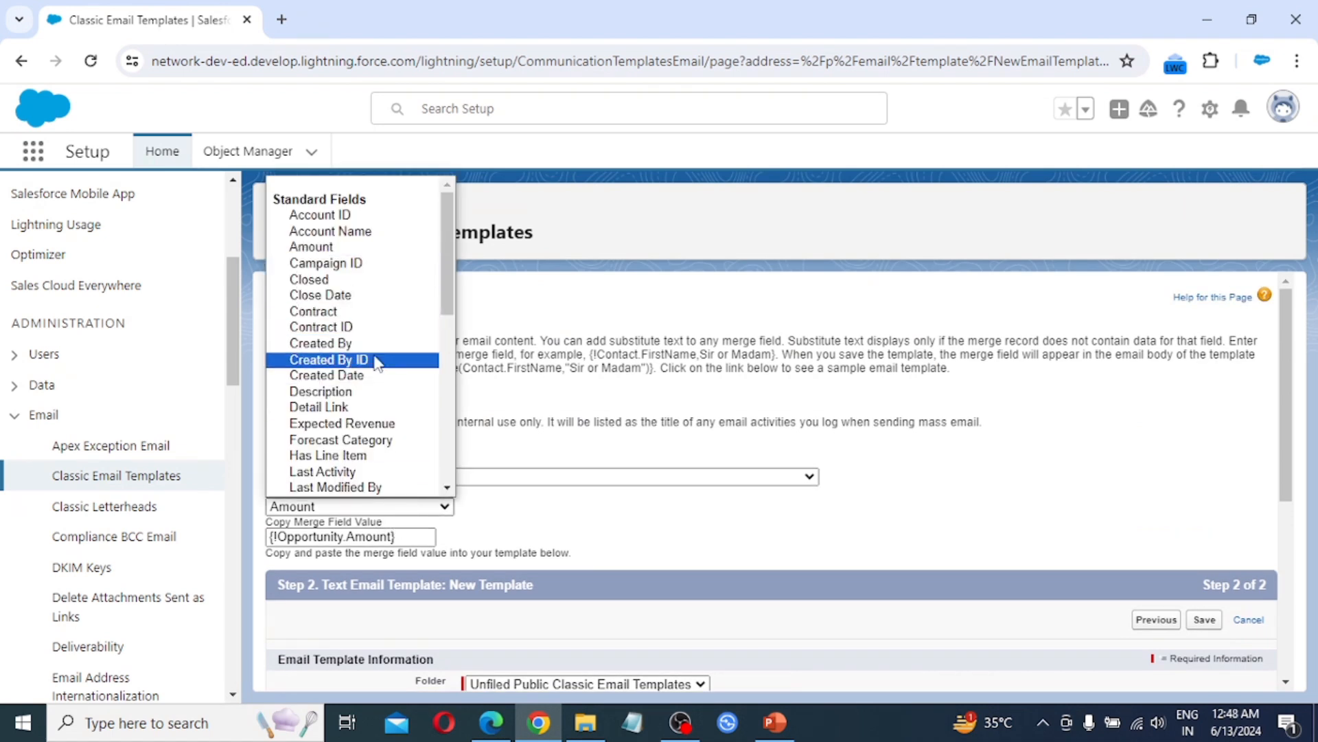
pyautogui.scroll(-3, 375, 358)
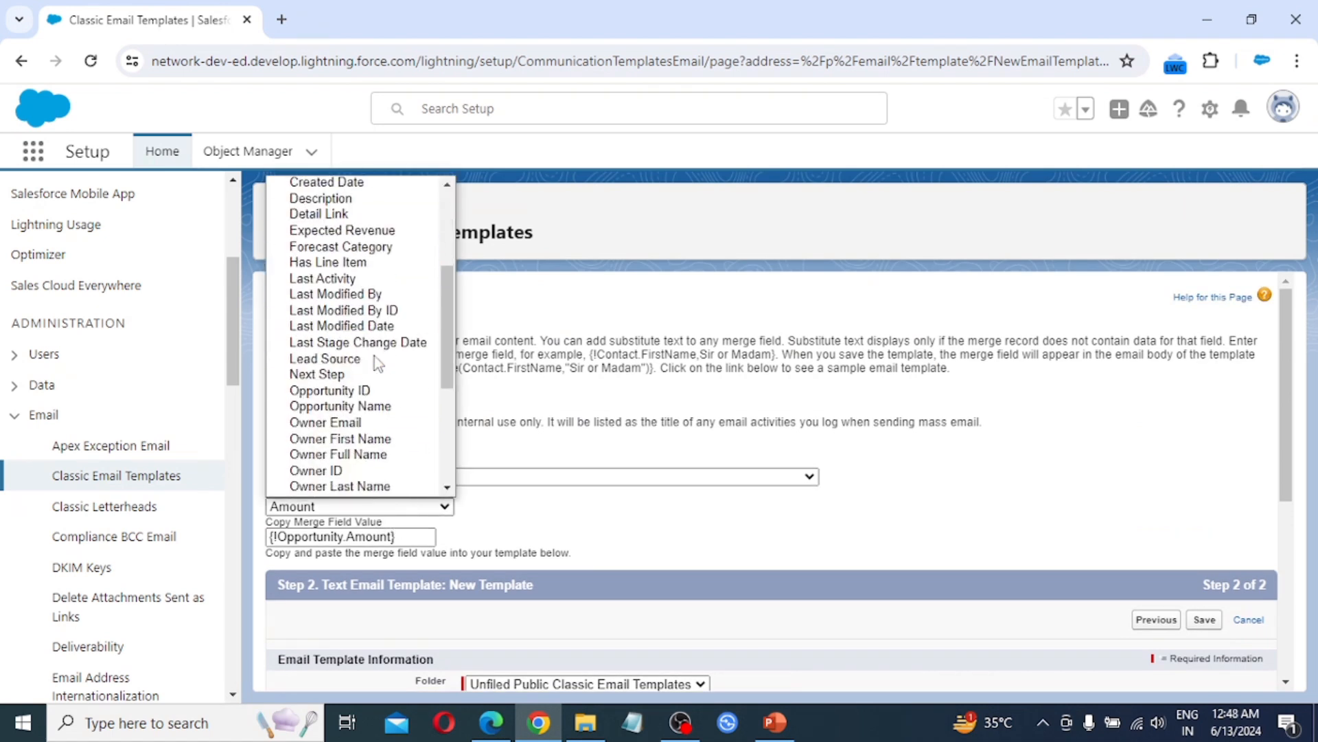
pyautogui.click(371, 456)
pyautogui.hotkey('ctrl', 'c')
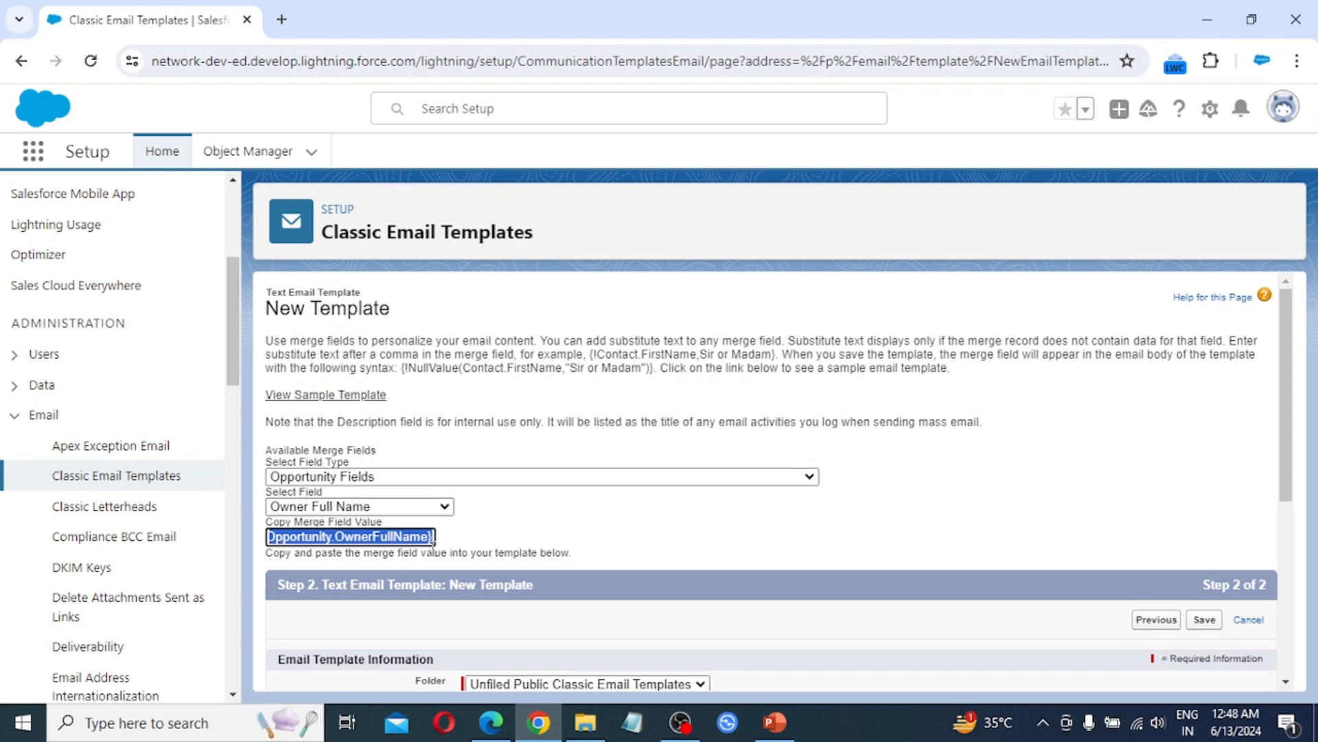
pyautogui.scroll(-5, 524, 589)
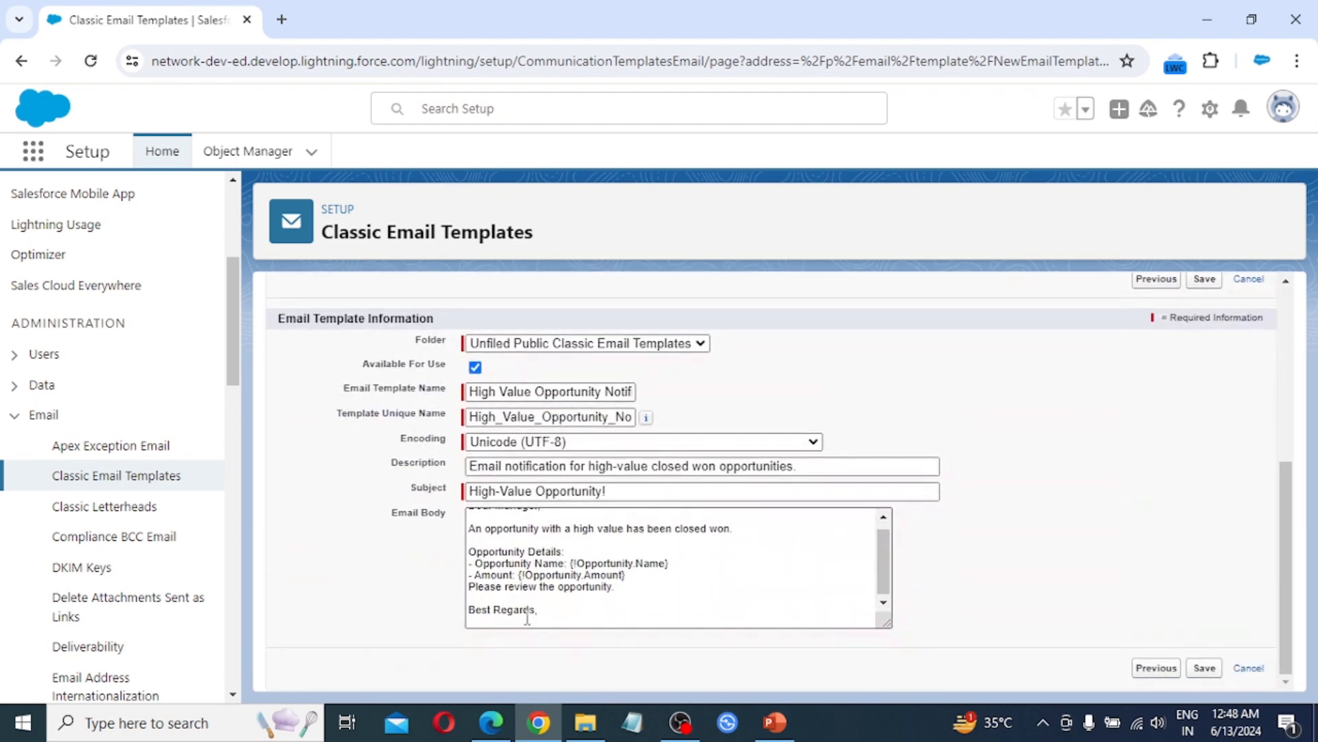
pyautogui.click(516, 618)
pyautogui.hotkey('ctrl', 'v')
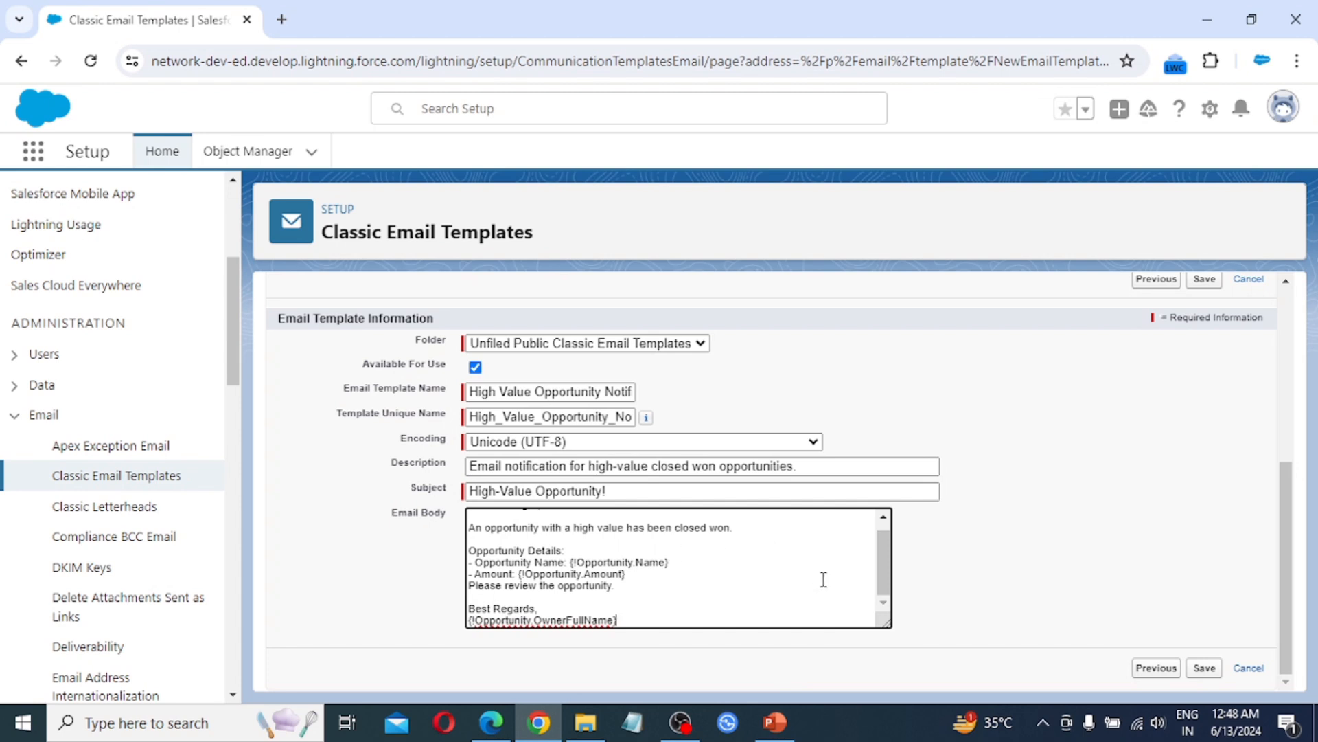
pyautogui.click(1205, 668)
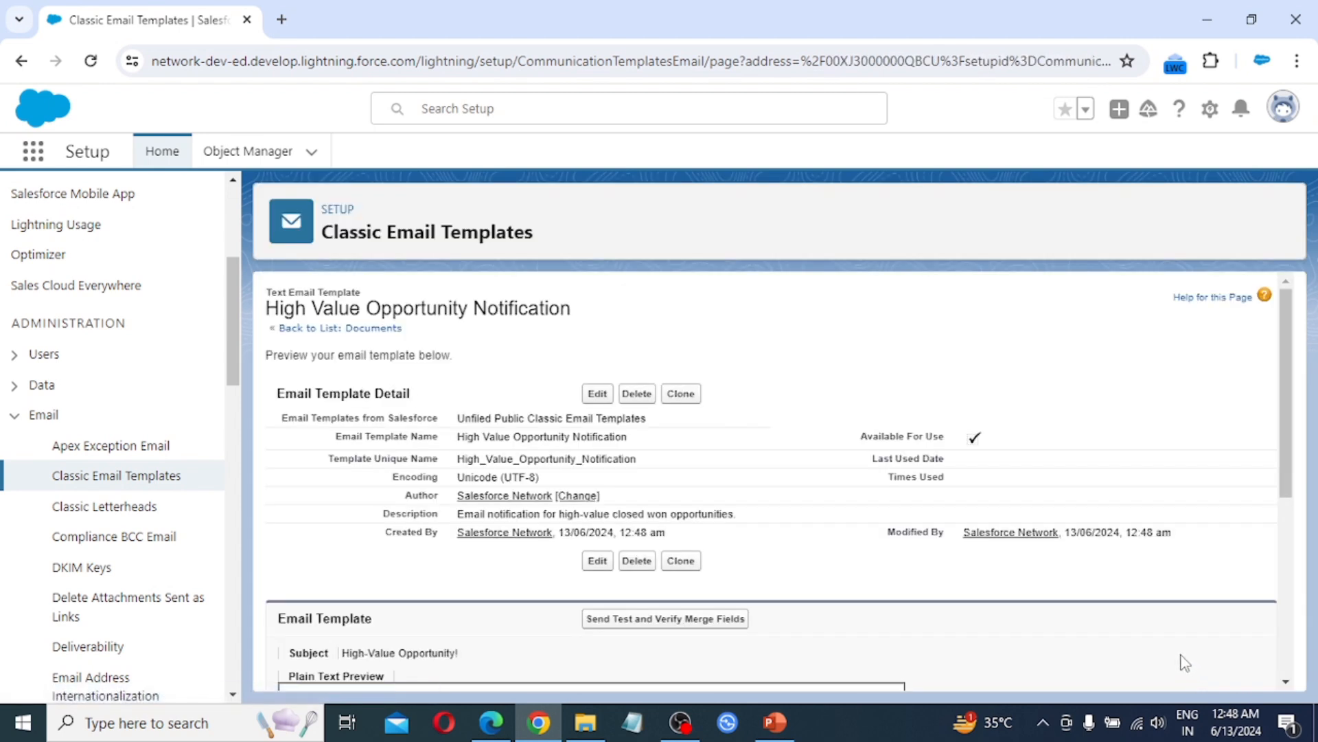
# Step: Send a test of the template with the User record Salesforce Network as recipient and the email preview option enabled
pyautogui.scroll(-1, 670, 506)
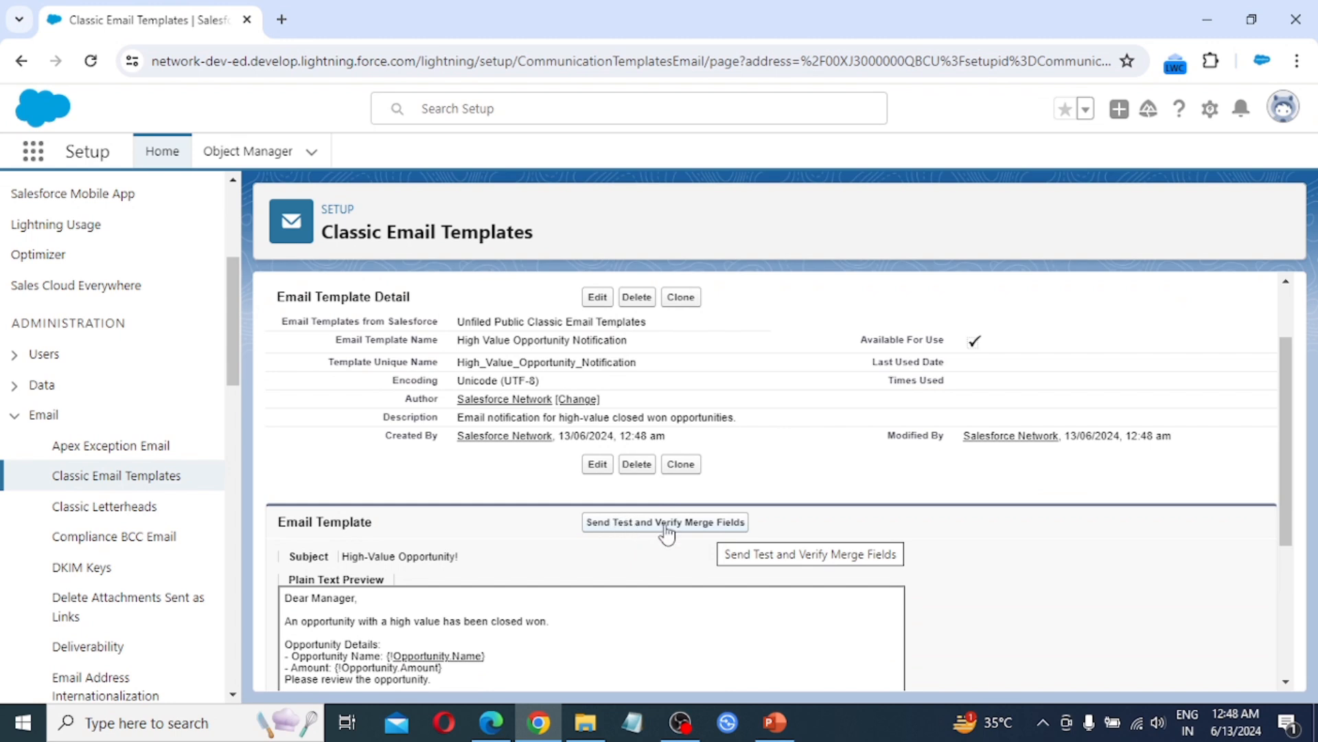
pyautogui.click(732, 531)
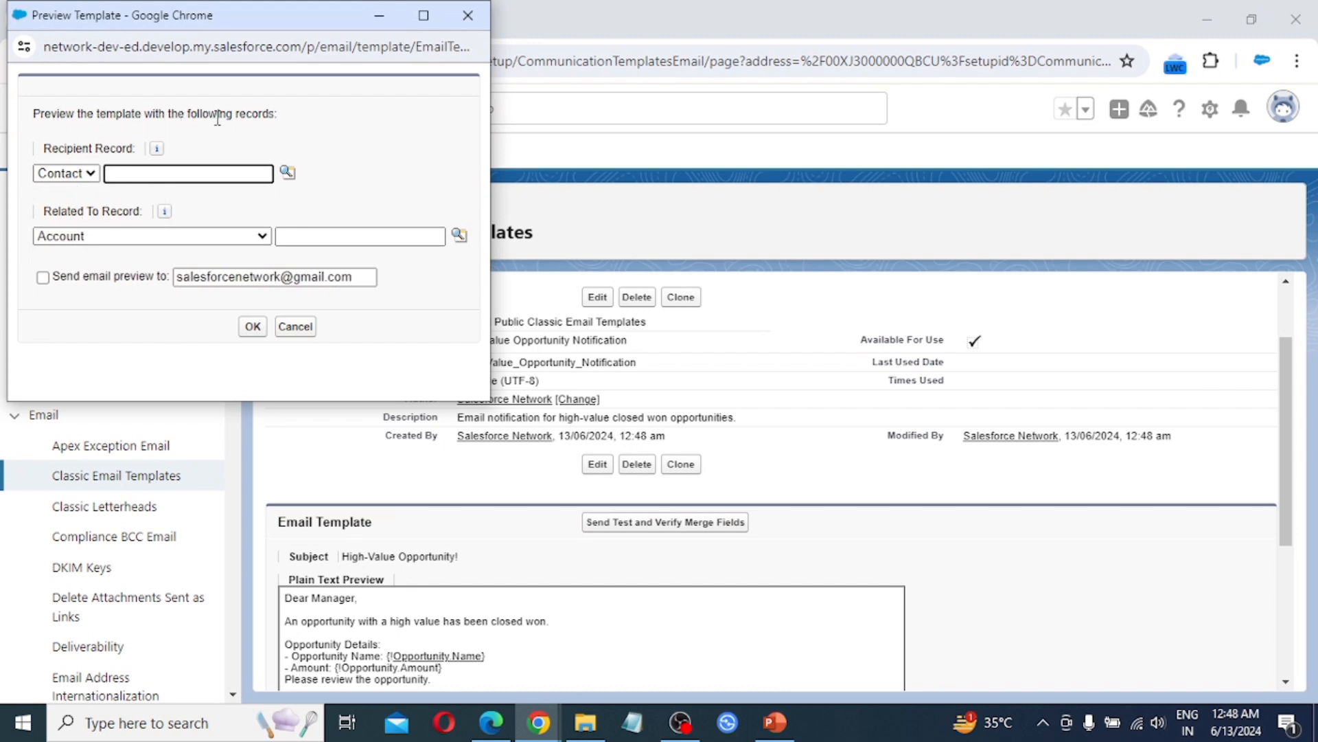
pyautogui.click(75, 174)
pyautogui.click(74, 222)
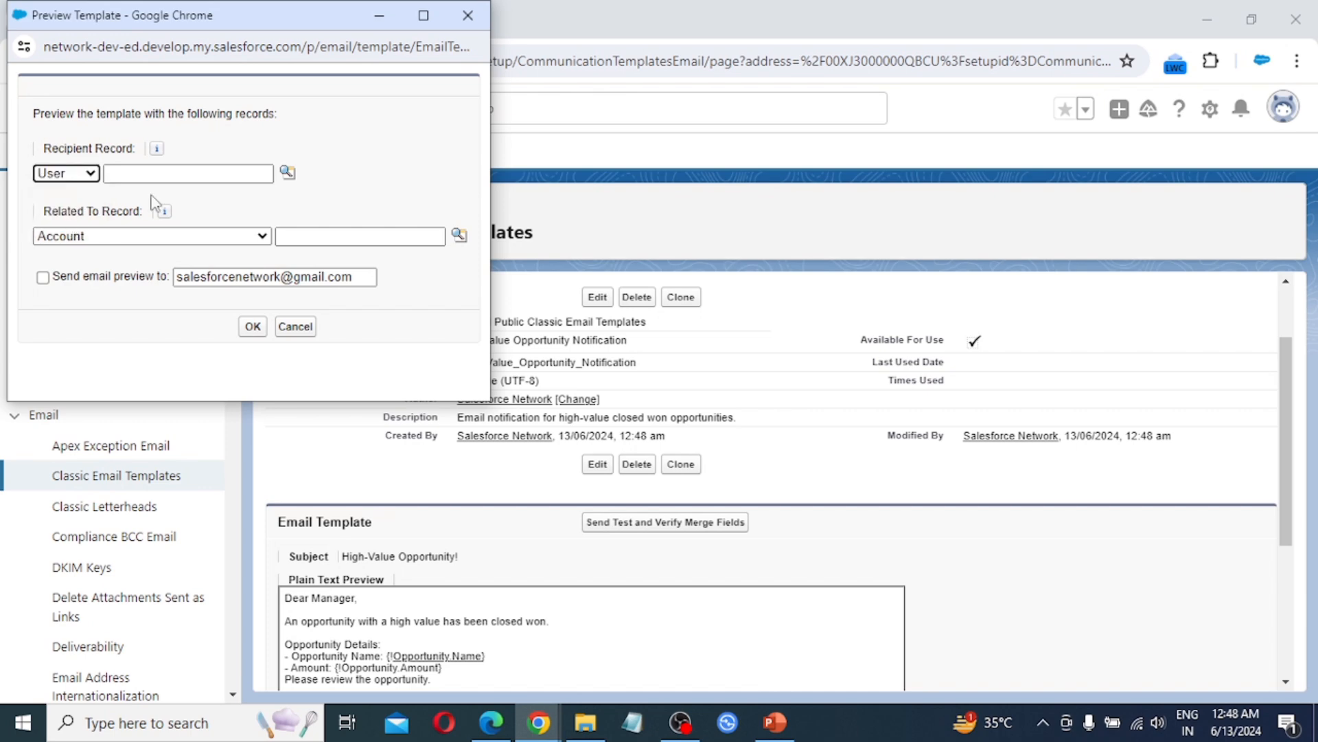
pyautogui.click(288, 173)
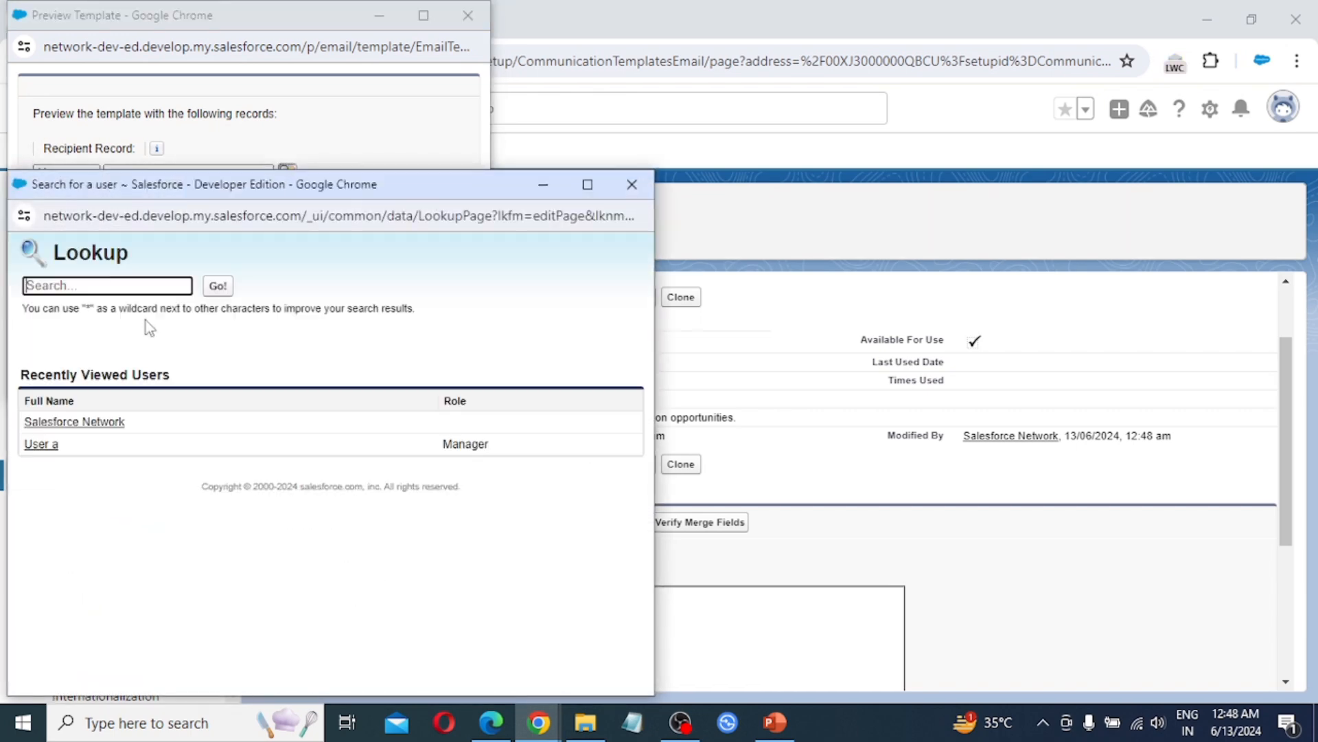
pyautogui.click(90, 425)
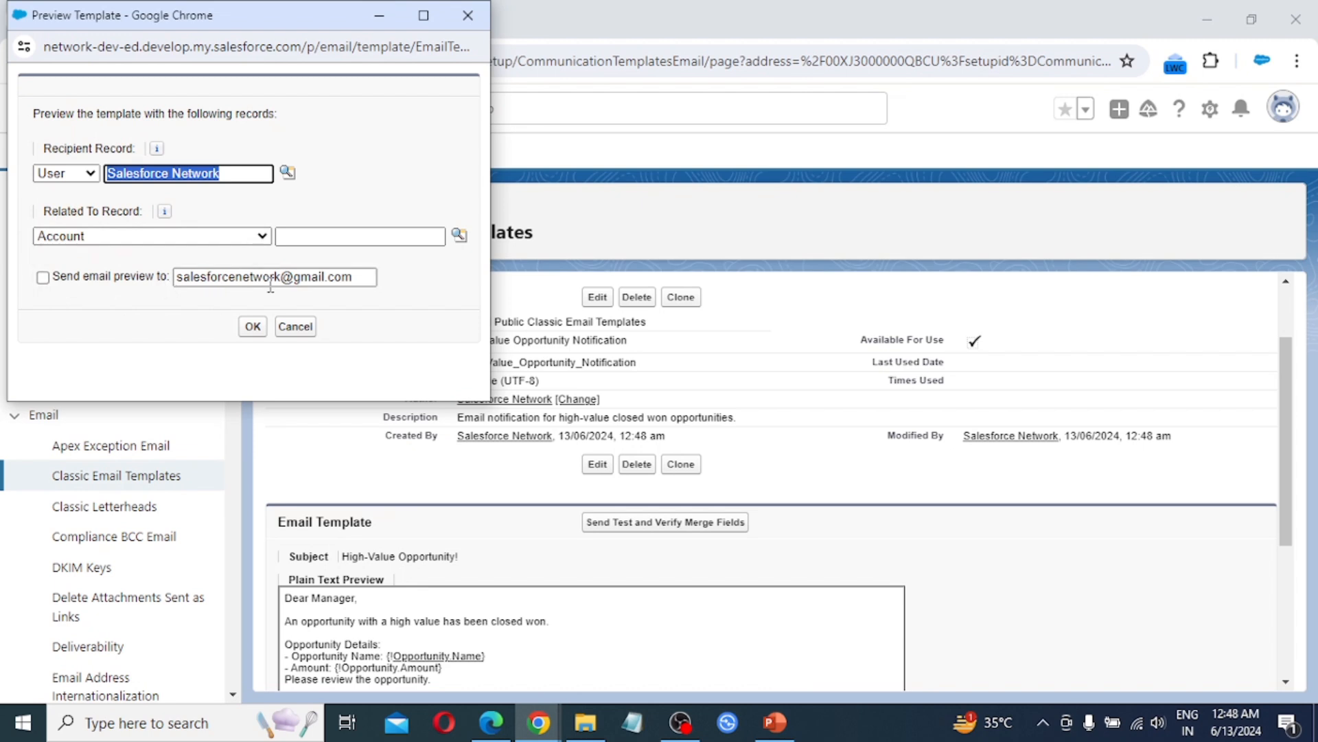
pyautogui.click(42, 277)
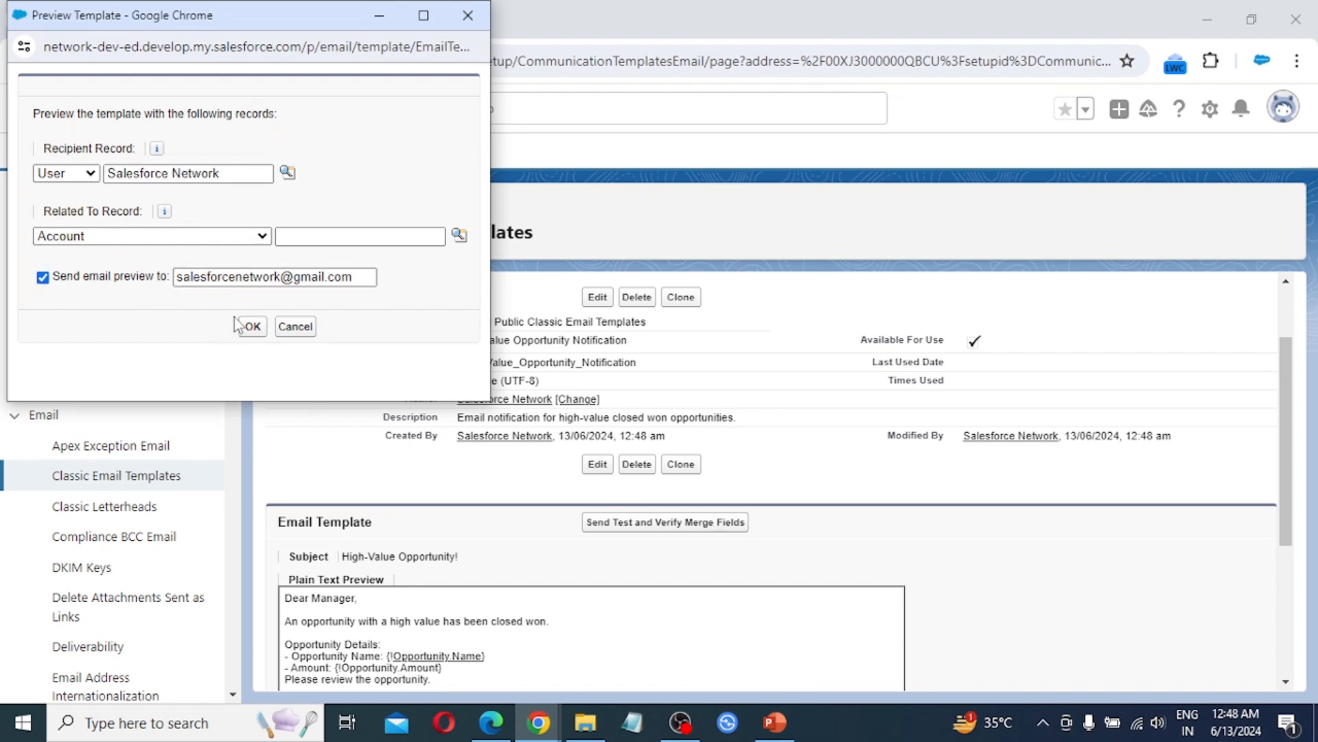
pyautogui.click(255, 328)
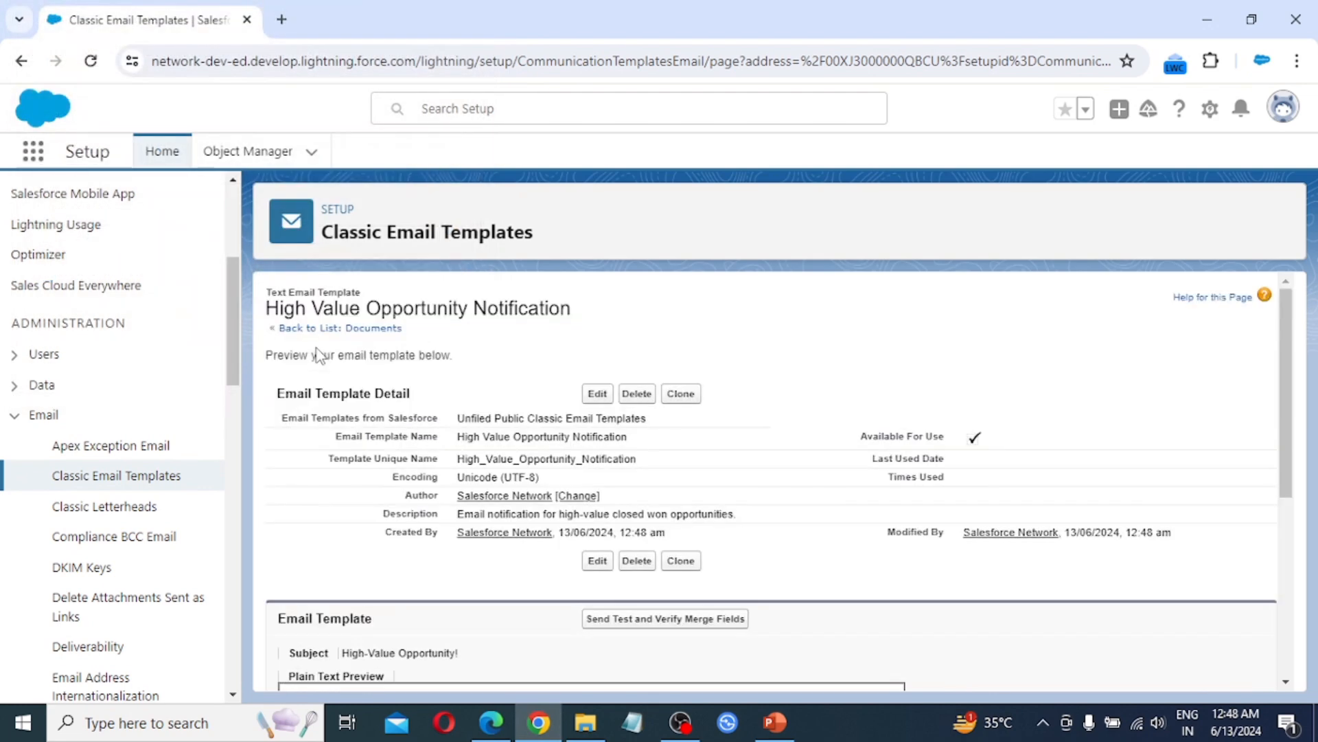
# Step: Switch to Gmail in a new browser tab, read the received "High-Value Opportunity!" email, and return to the Salesforce template page
pyautogui.click(281, 20)
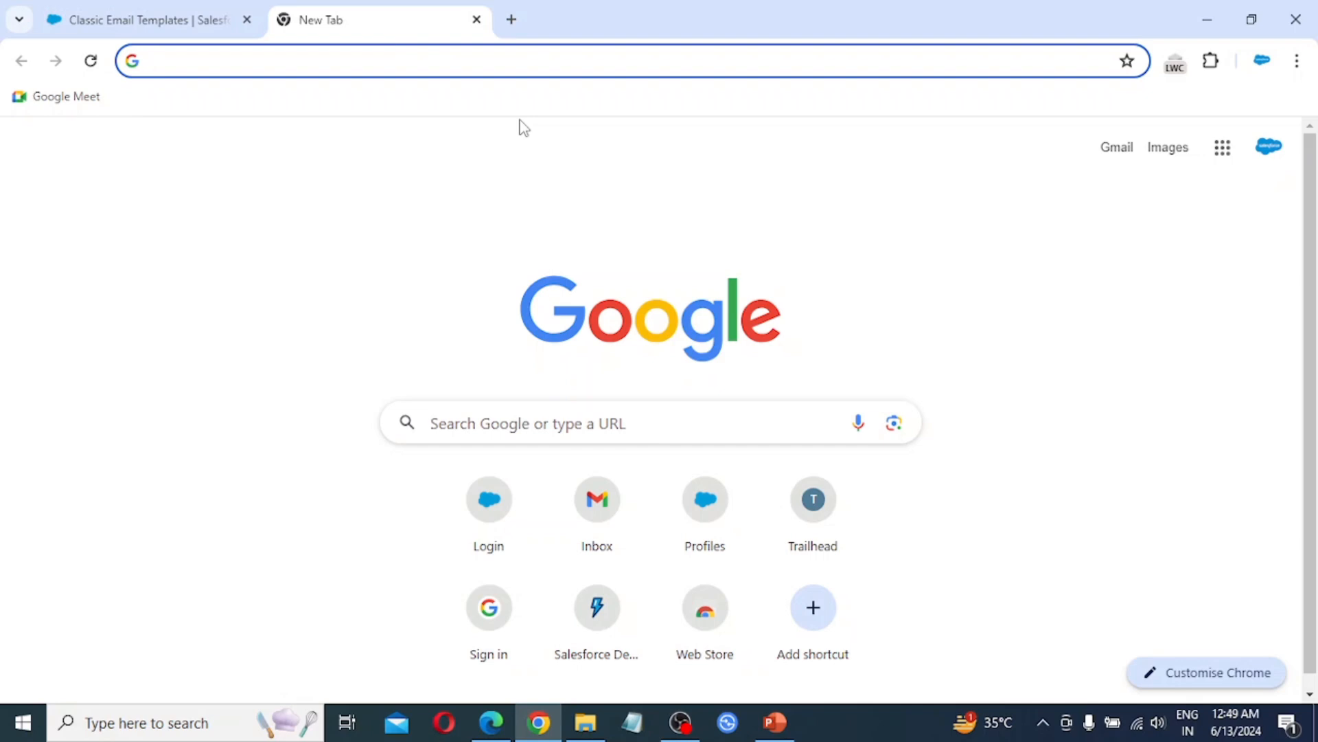
pyautogui.write('gmail.com')
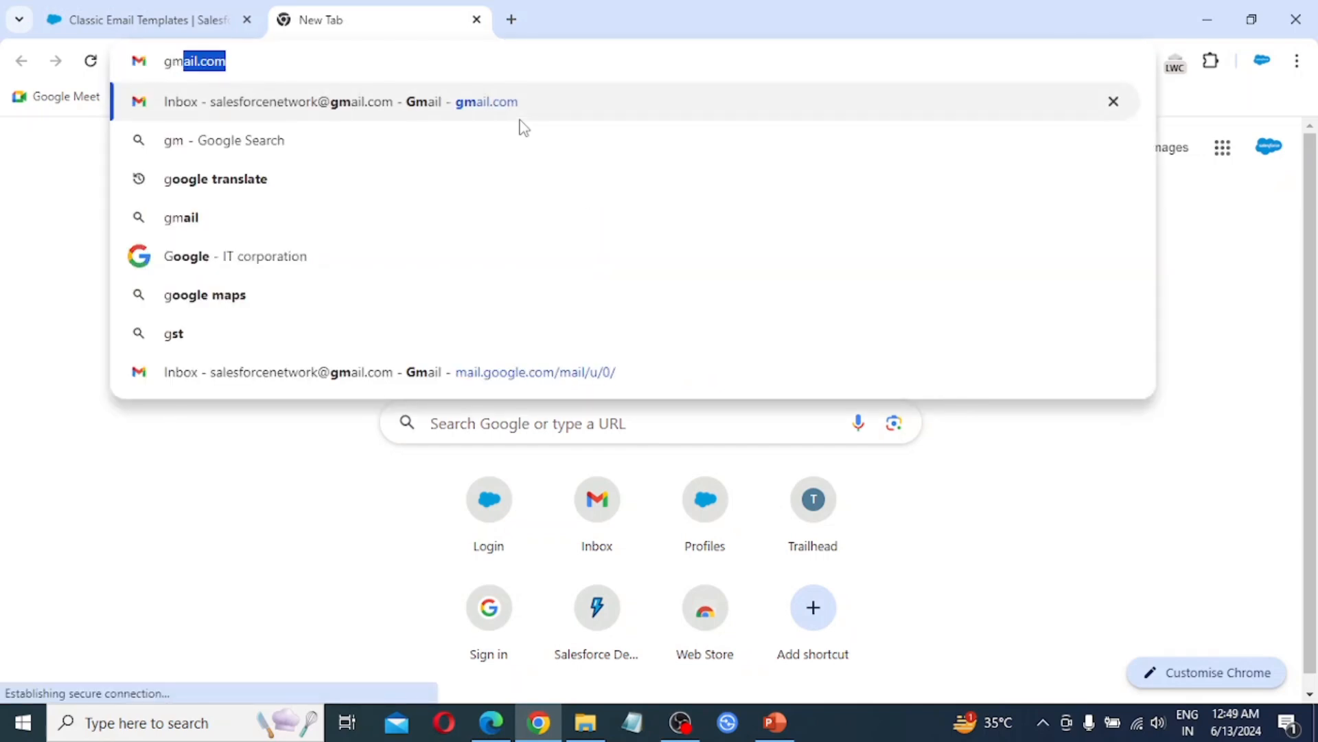
pyautogui.press('Return')
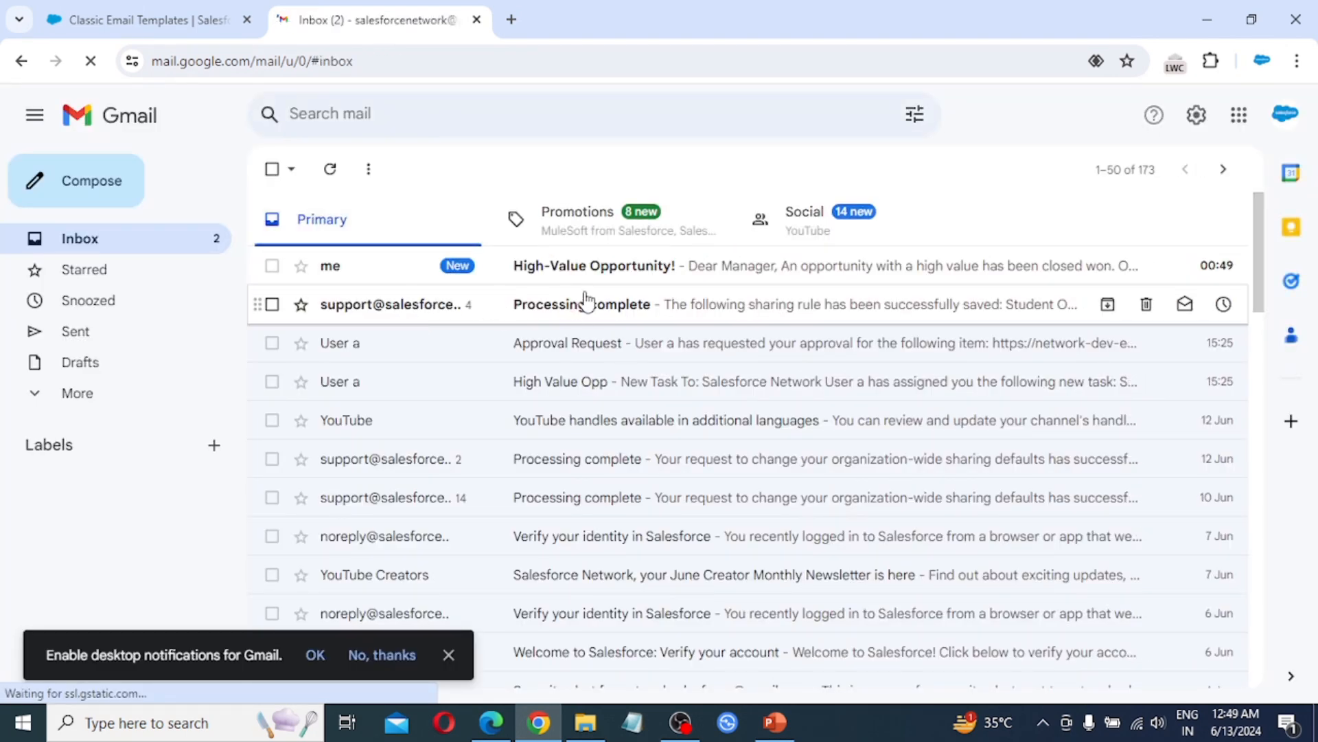
pyautogui.click(635, 275)
pyautogui.scroll(-3, 447, 416)
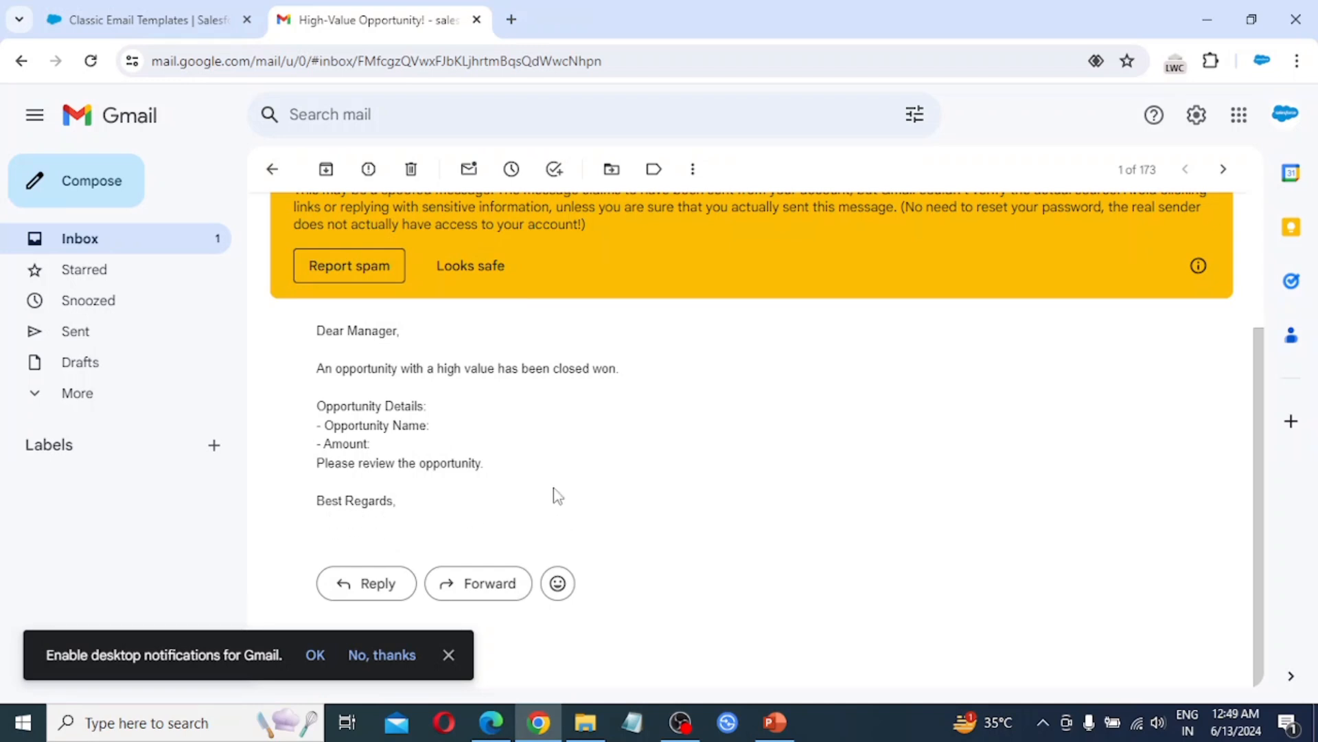
pyautogui.scroll(3, 554, 494)
pyautogui.hotkey('ctrl', 'w')
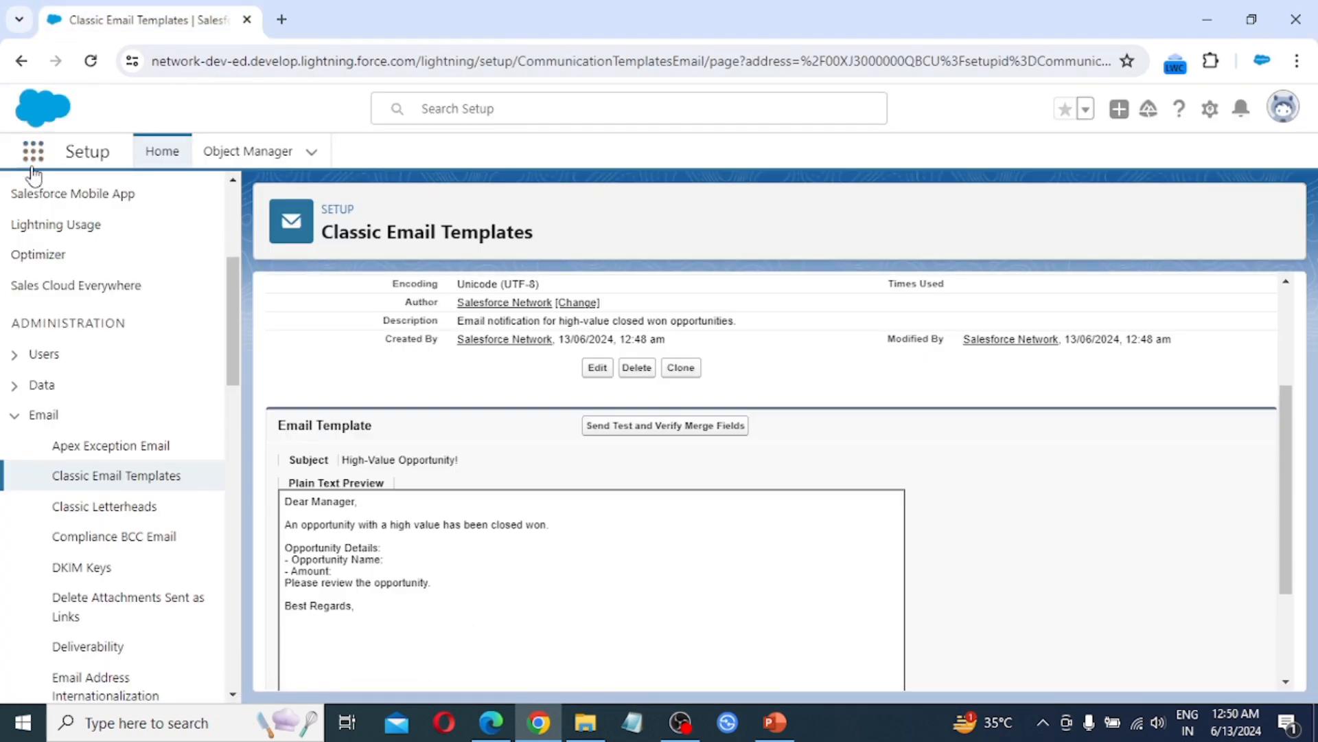
pyautogui.scroll(3, 462, 377)
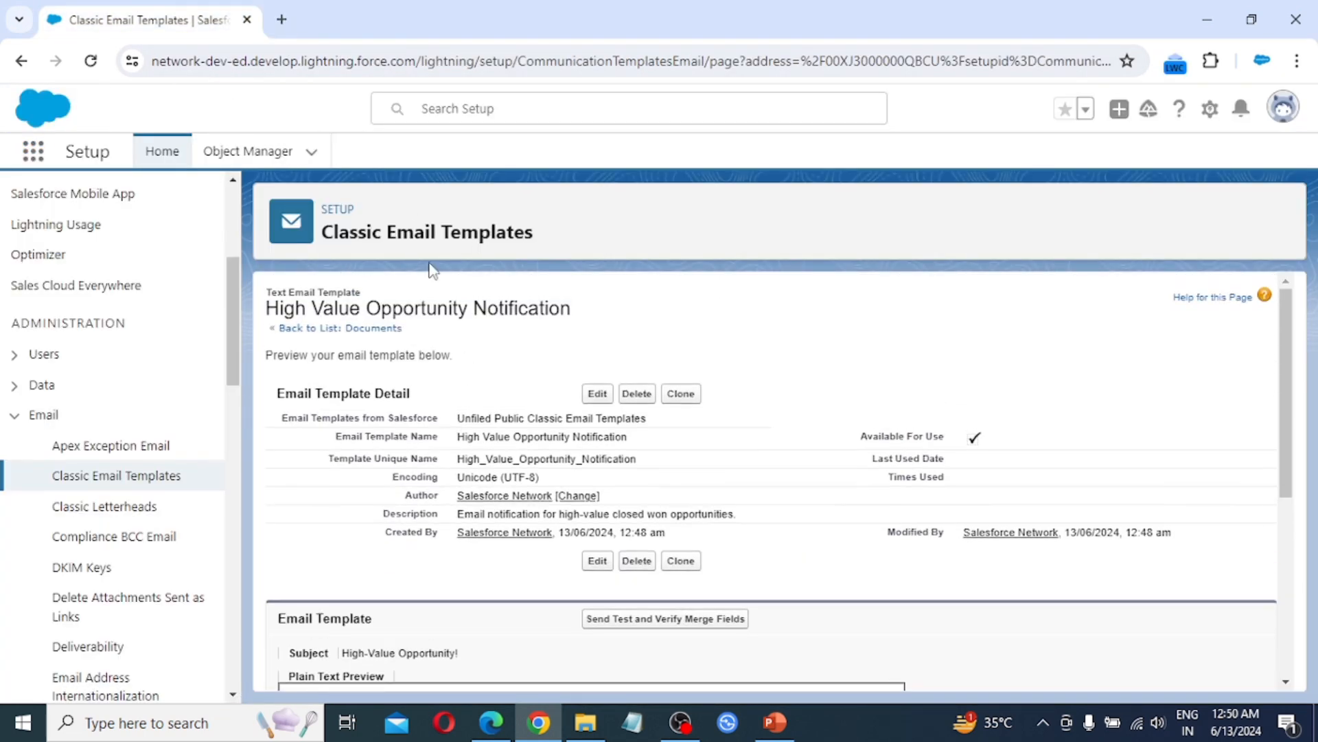
# Step: Search the apps and items for "opp" and open the Opportunities list
pyautogui.click(35, 157)
pyautogui.click(567, 154)
pyautogui.click(33, 151)
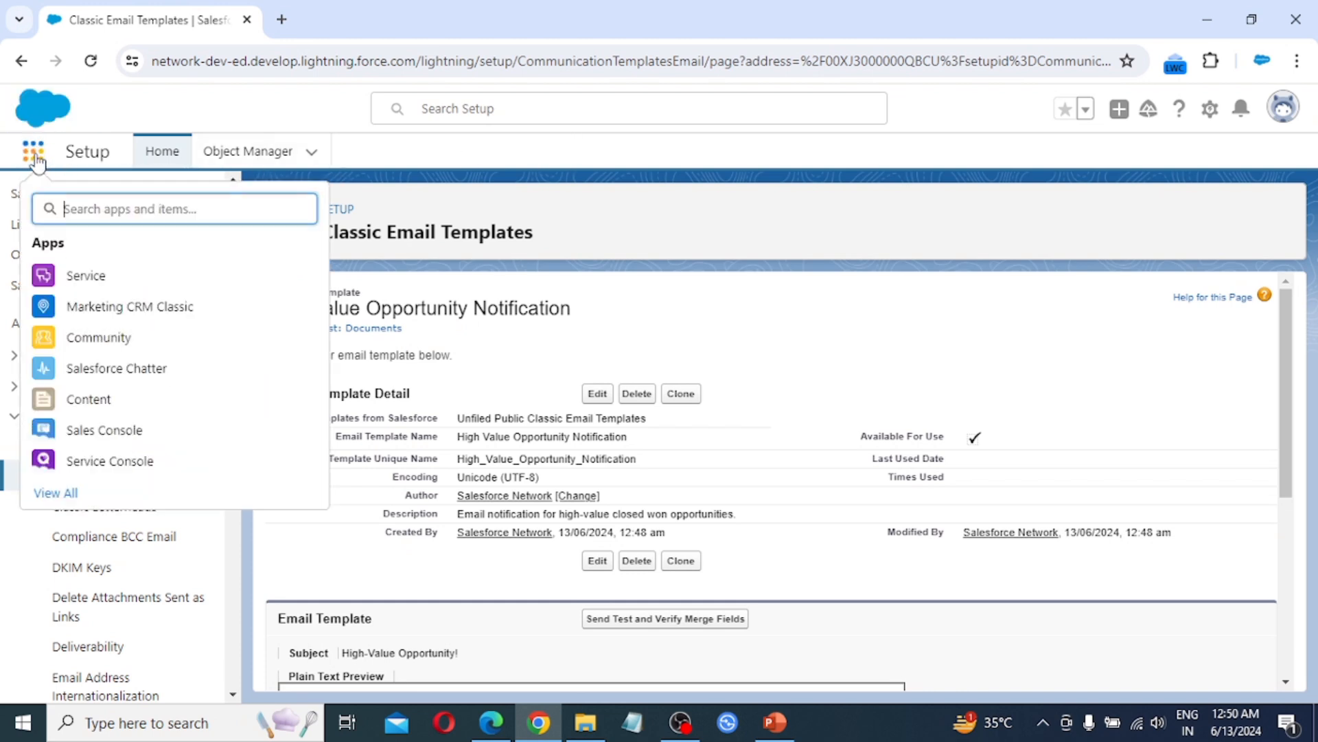
pyautogui.write('opp')
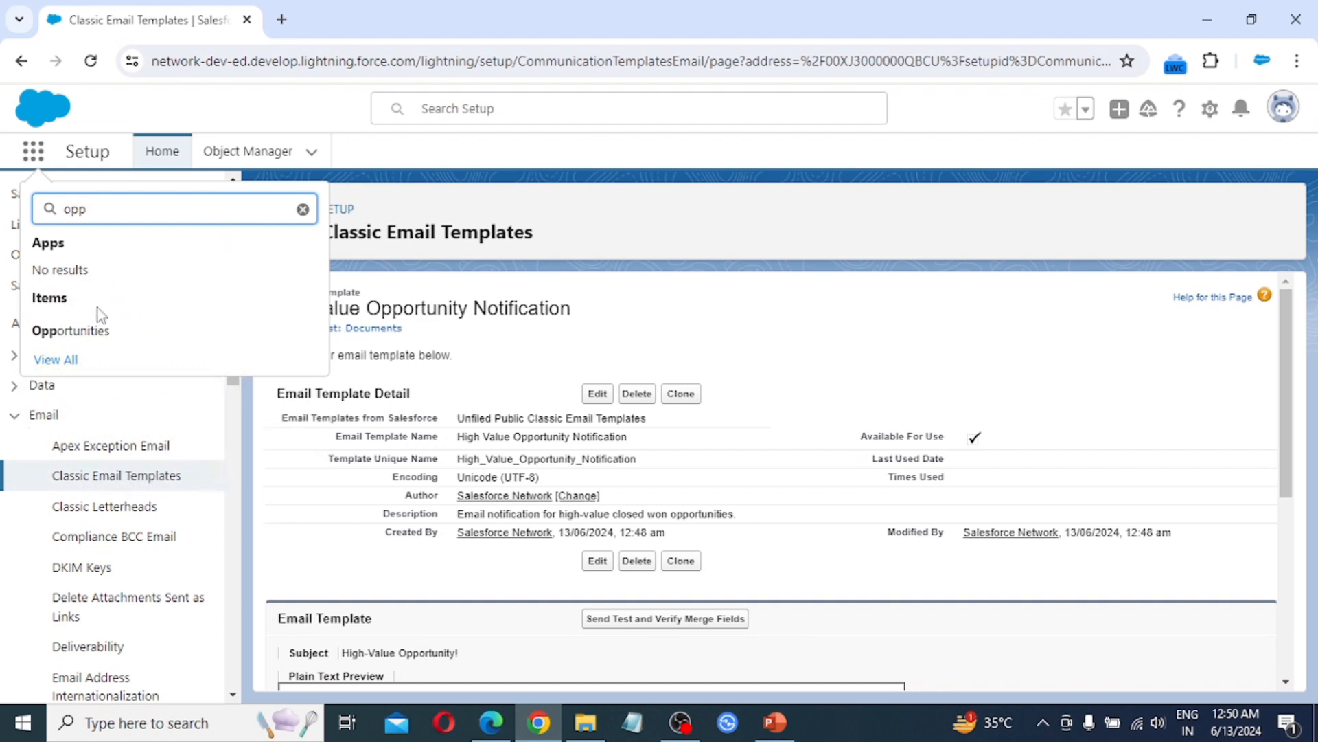
pyautogui.click(88, 331)
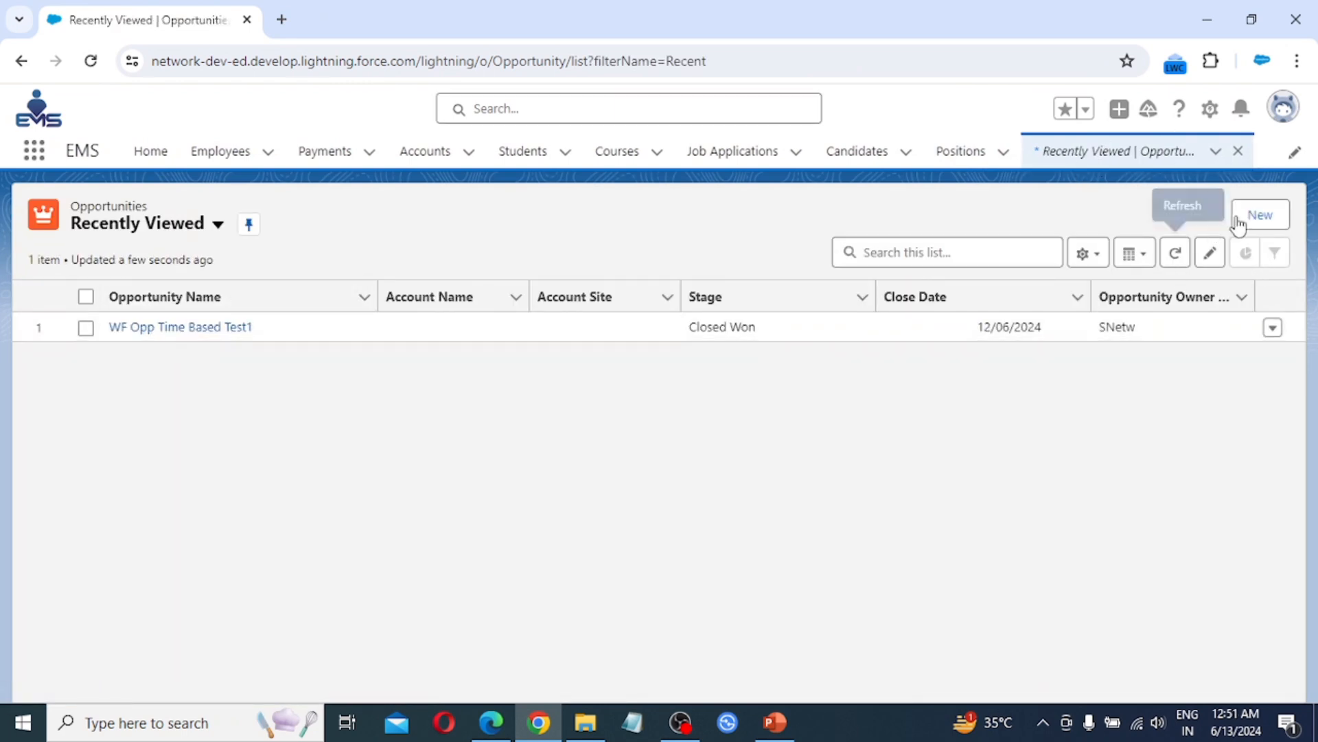
# Step: Start a new opportunity named "Email Template Test Opp" with the close date 13/06/2024
pyautogui.click(1238, 222)
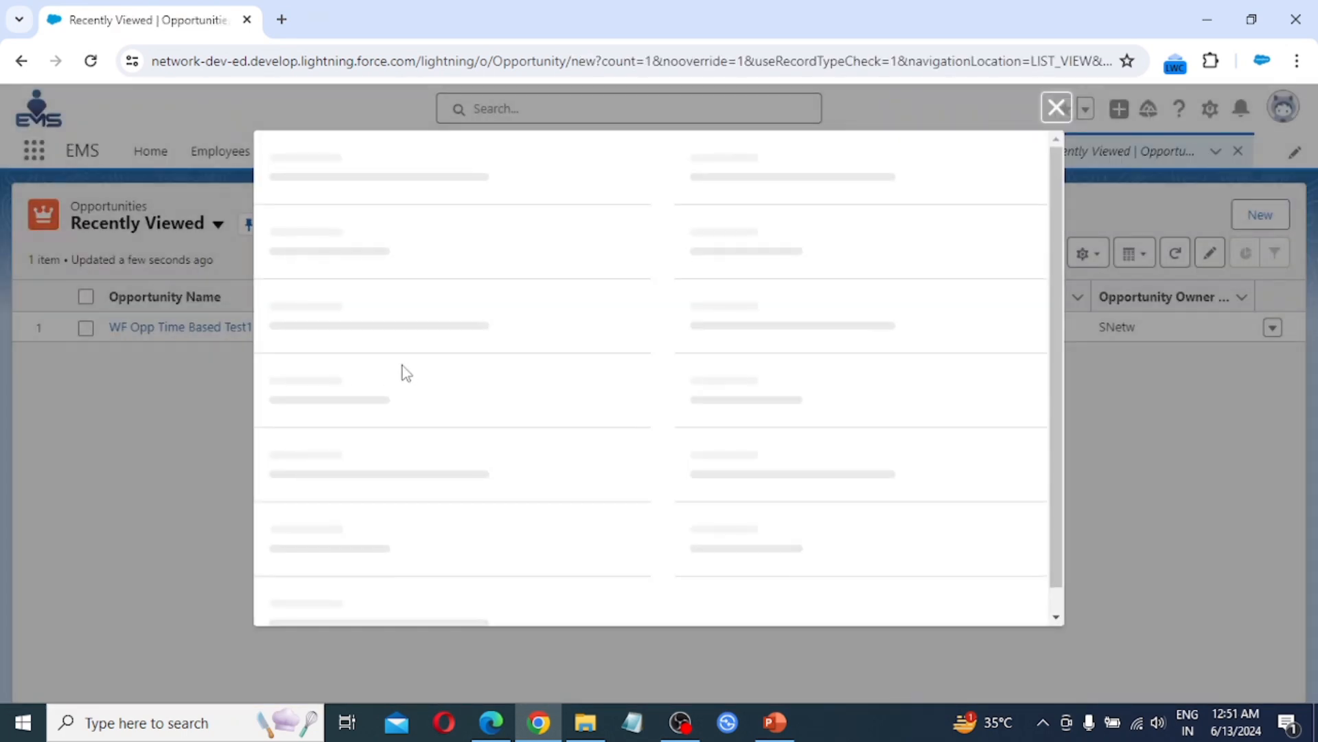
pyautogui.click(330, 433)
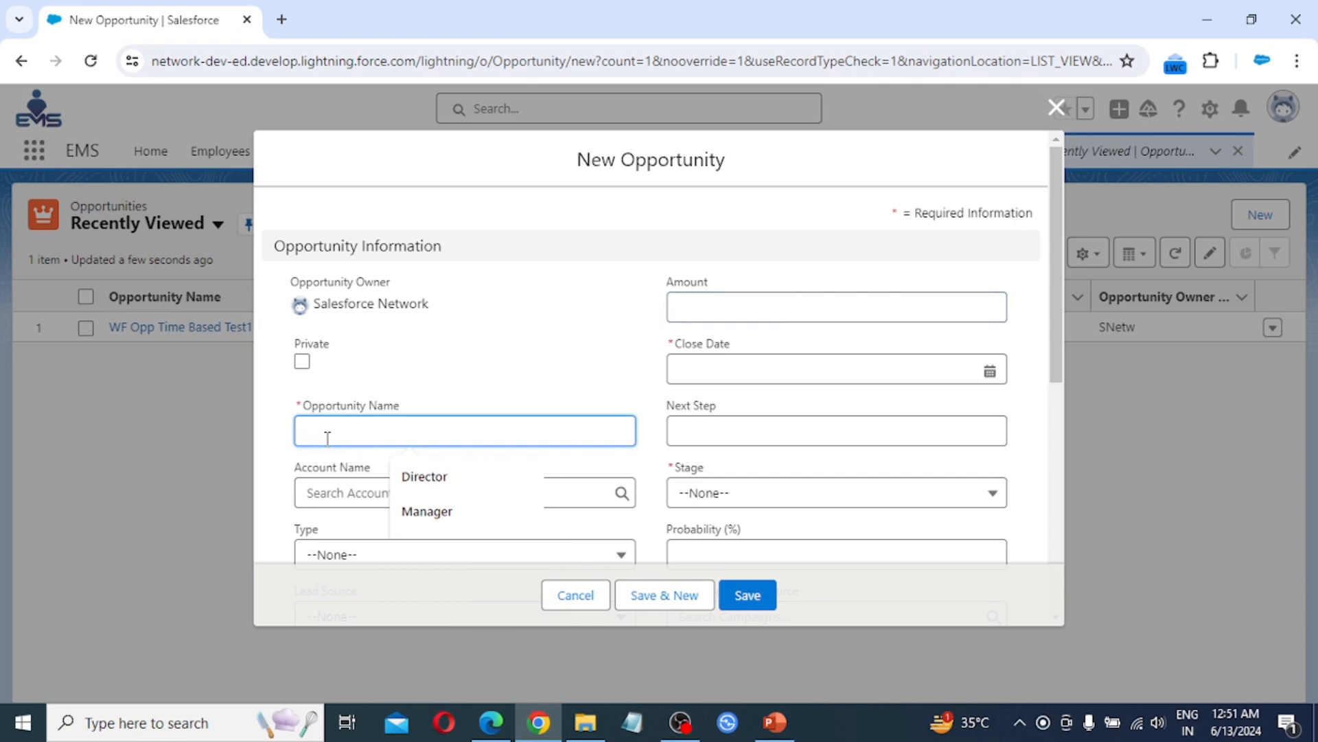
pyautogui.write('Email Template Test Opp')
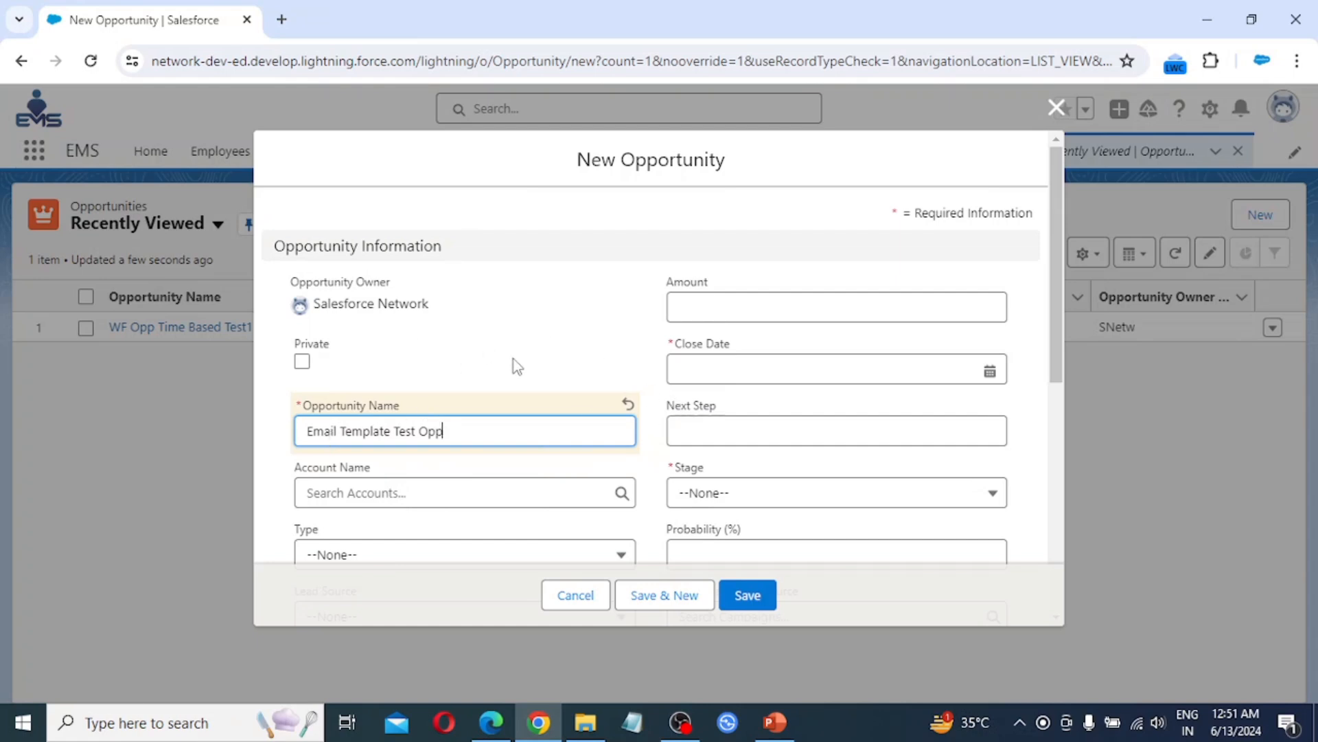
pyautogui.scroll(-1, 509, 371)
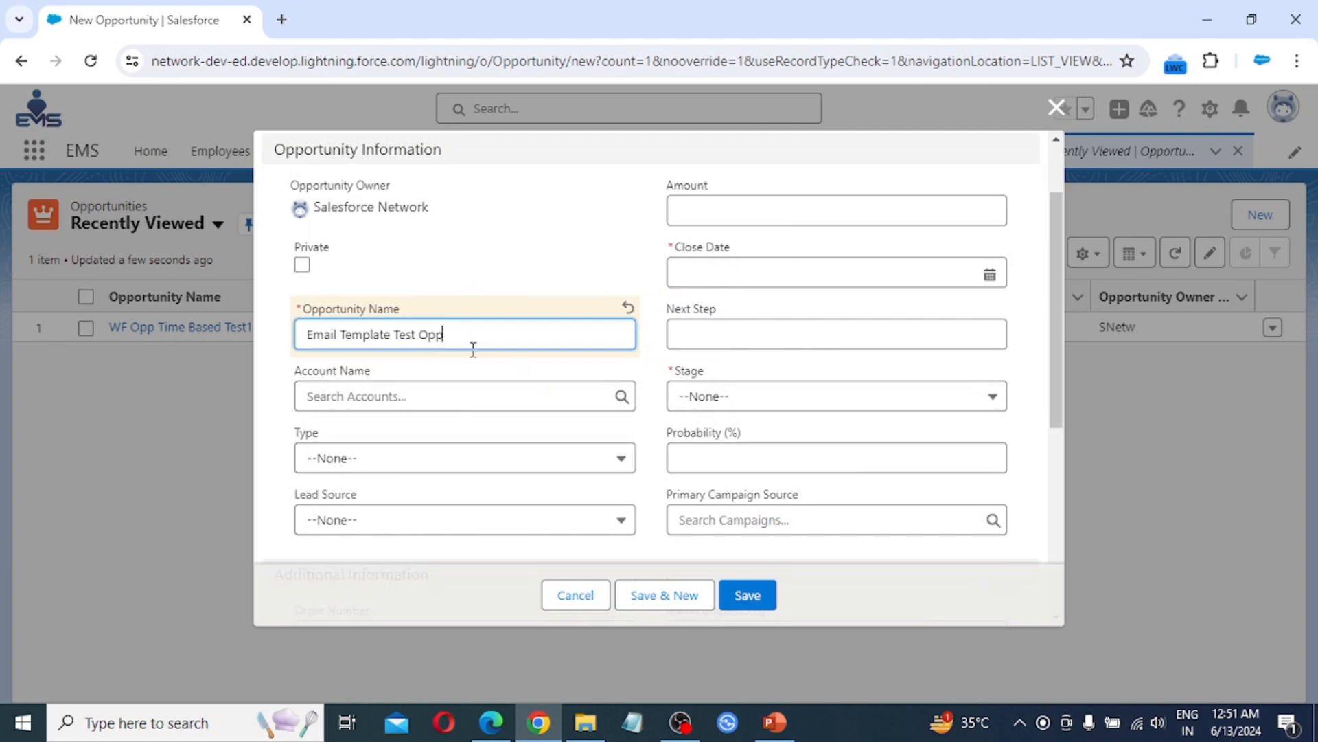
pyautogui.click(781, 278)
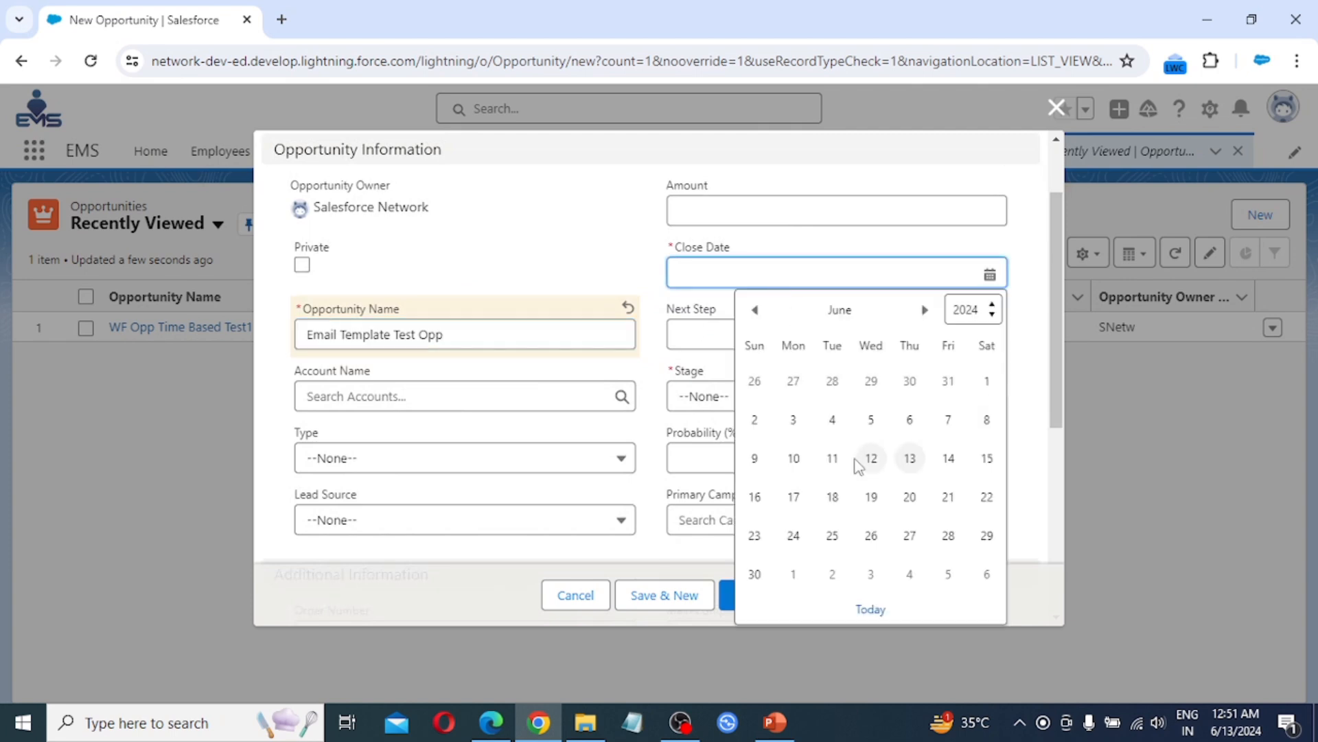
pyautogui.click(910, 458)
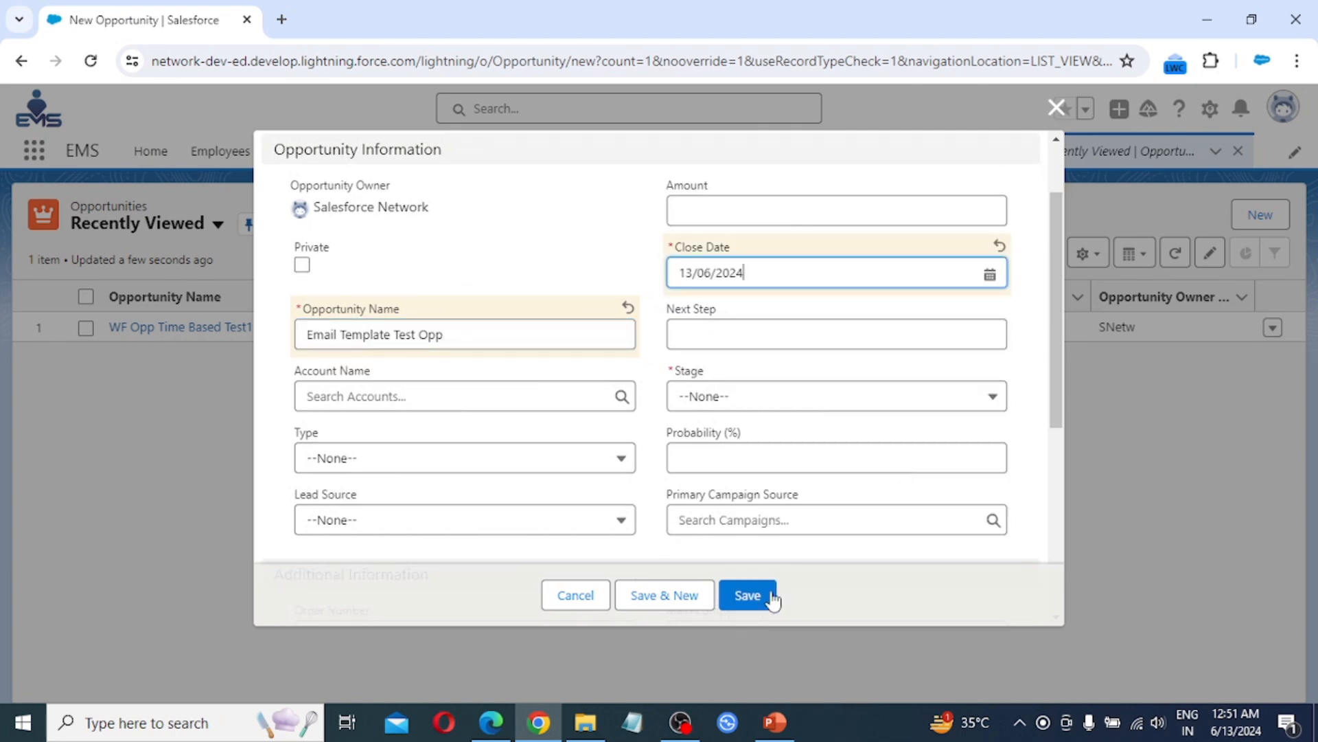
# Step: Set the new opportunity's stage to Prospecting and save the record
pyautogui.click(731, 398)
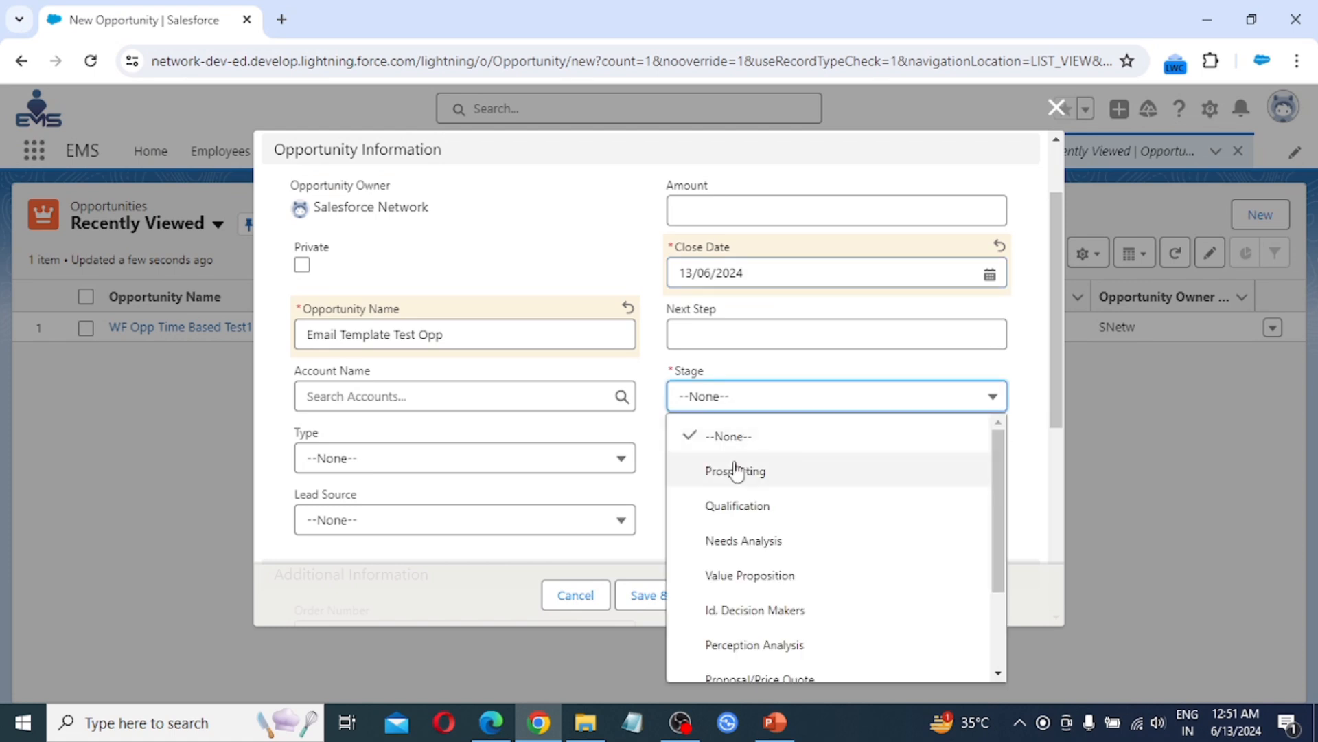
pyautogui.click(735, 472)
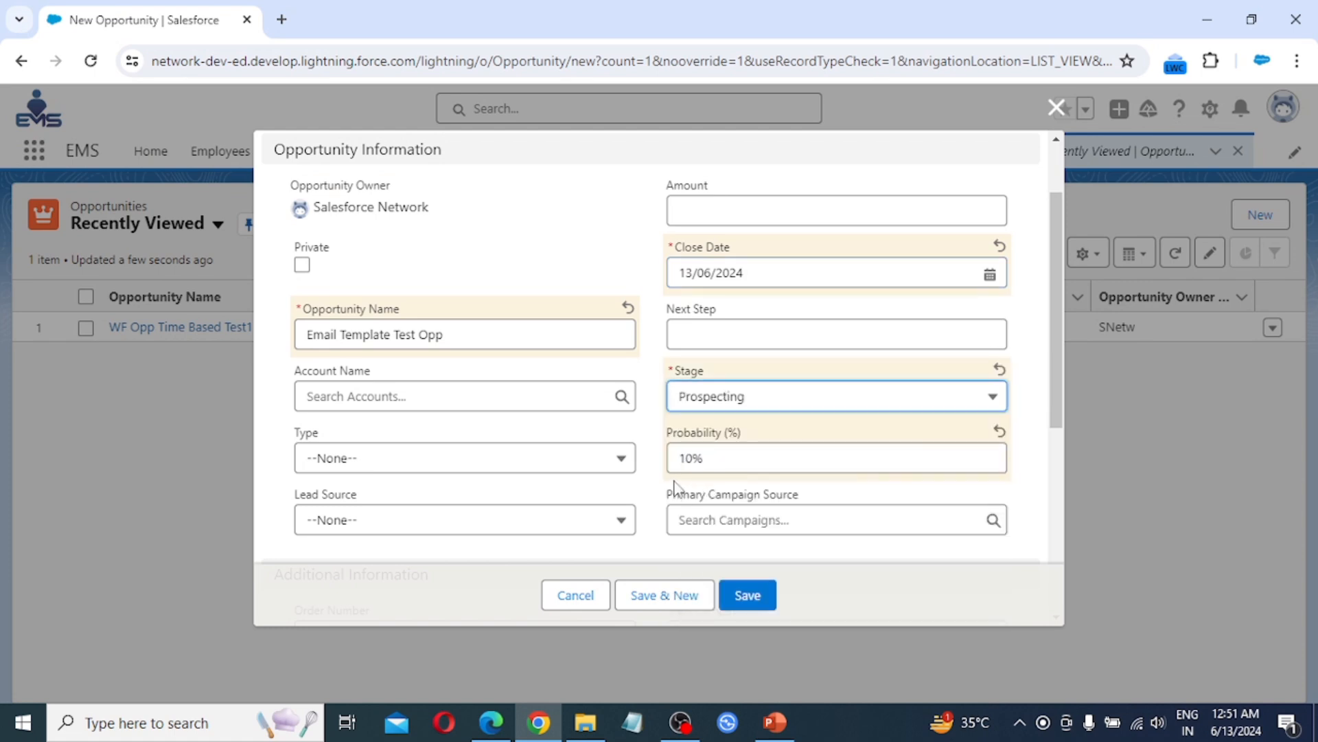
pyautogui.scroll(-2, 675, 487)
pyautogui.scroll(3, 675, 488)
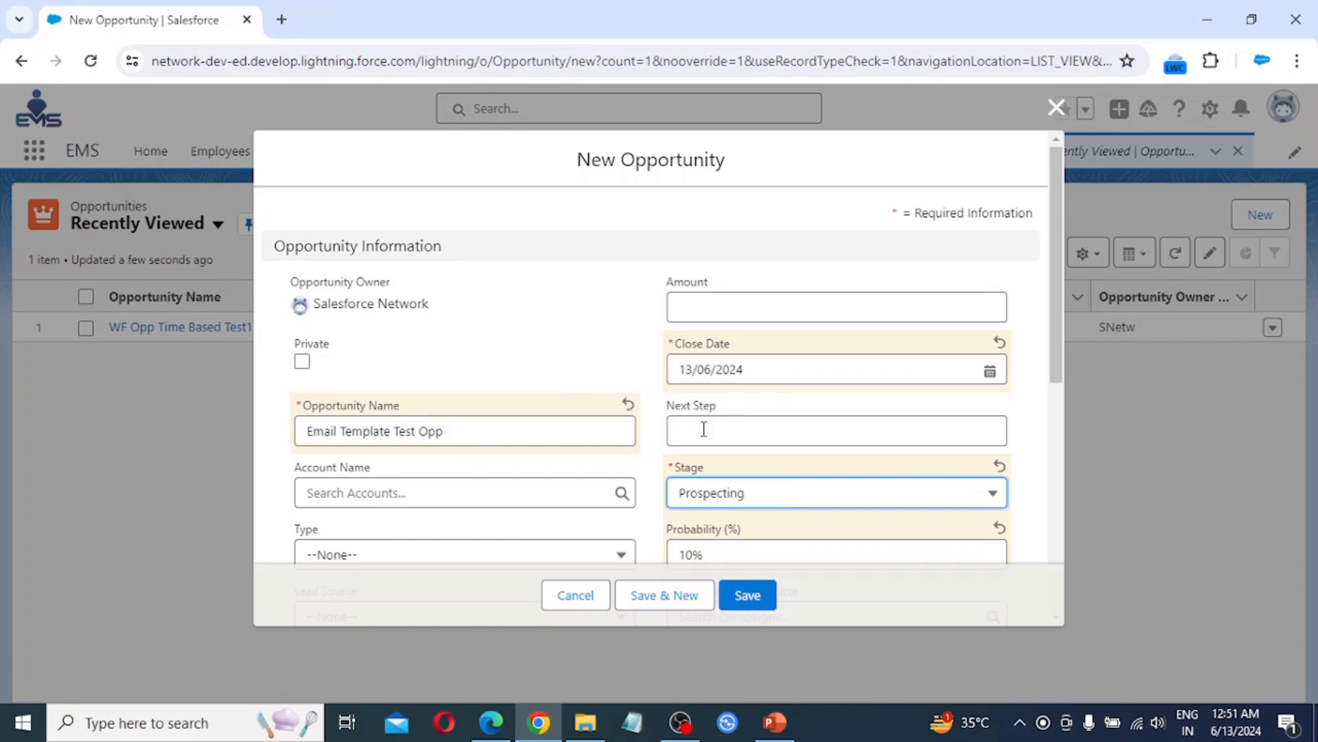
pyautogui.scroll(-6, 752, 458)
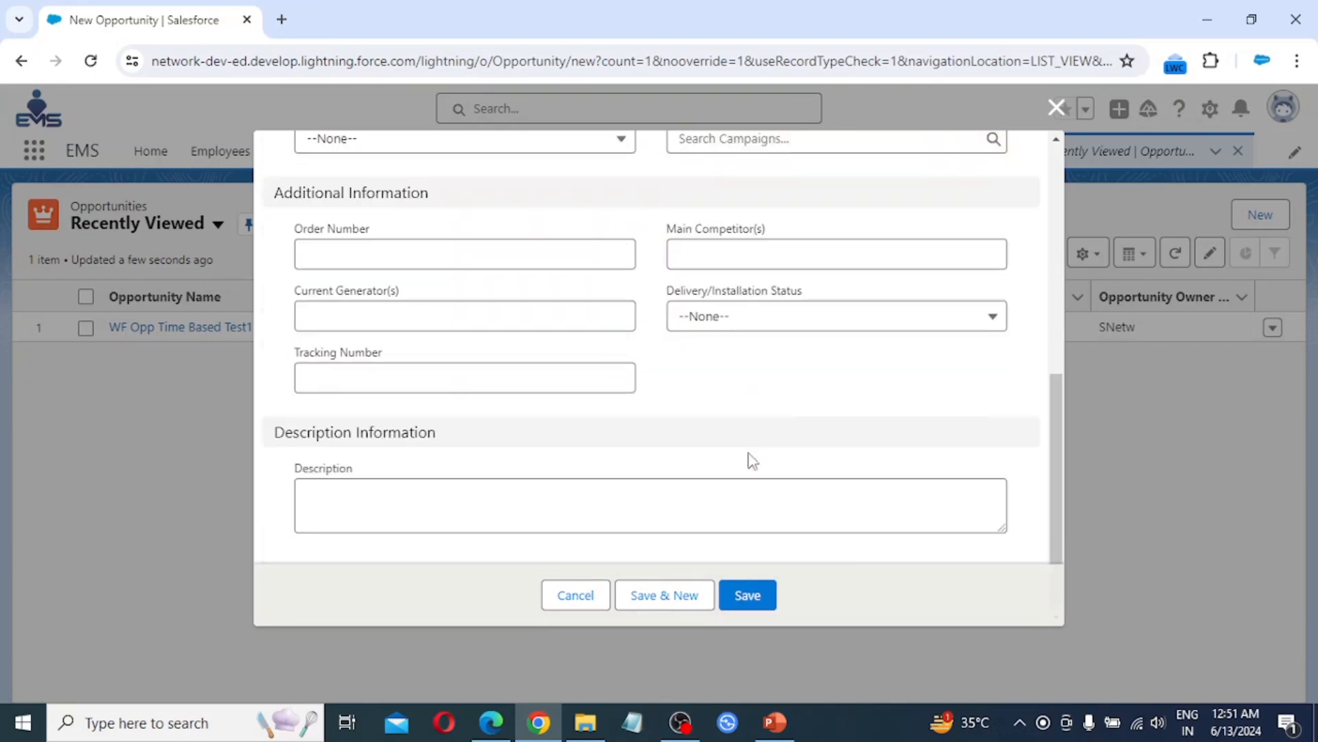
pyautogui.click(748, 594)
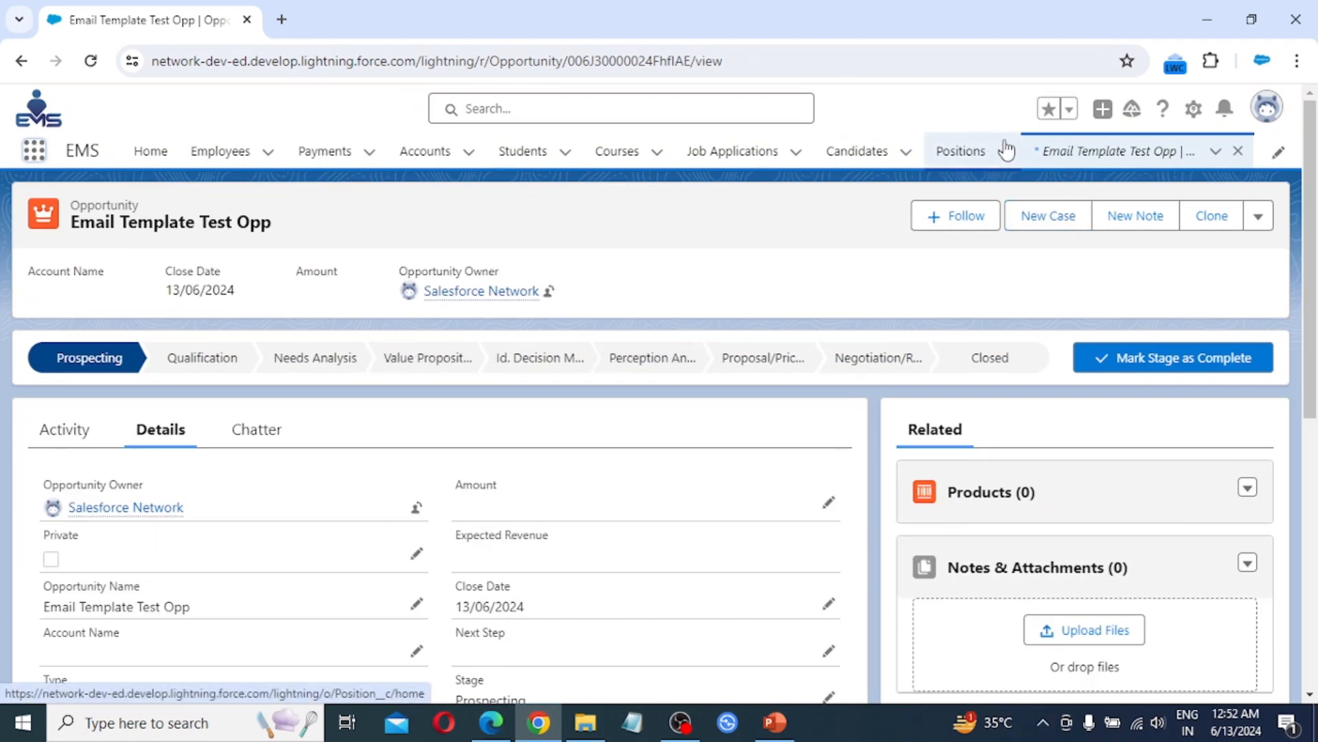
# Step: Go to the Classic Email Templates setup page in a new tab and open the High Value Opportunity Notification template
pyautogui.click(1193, 109)
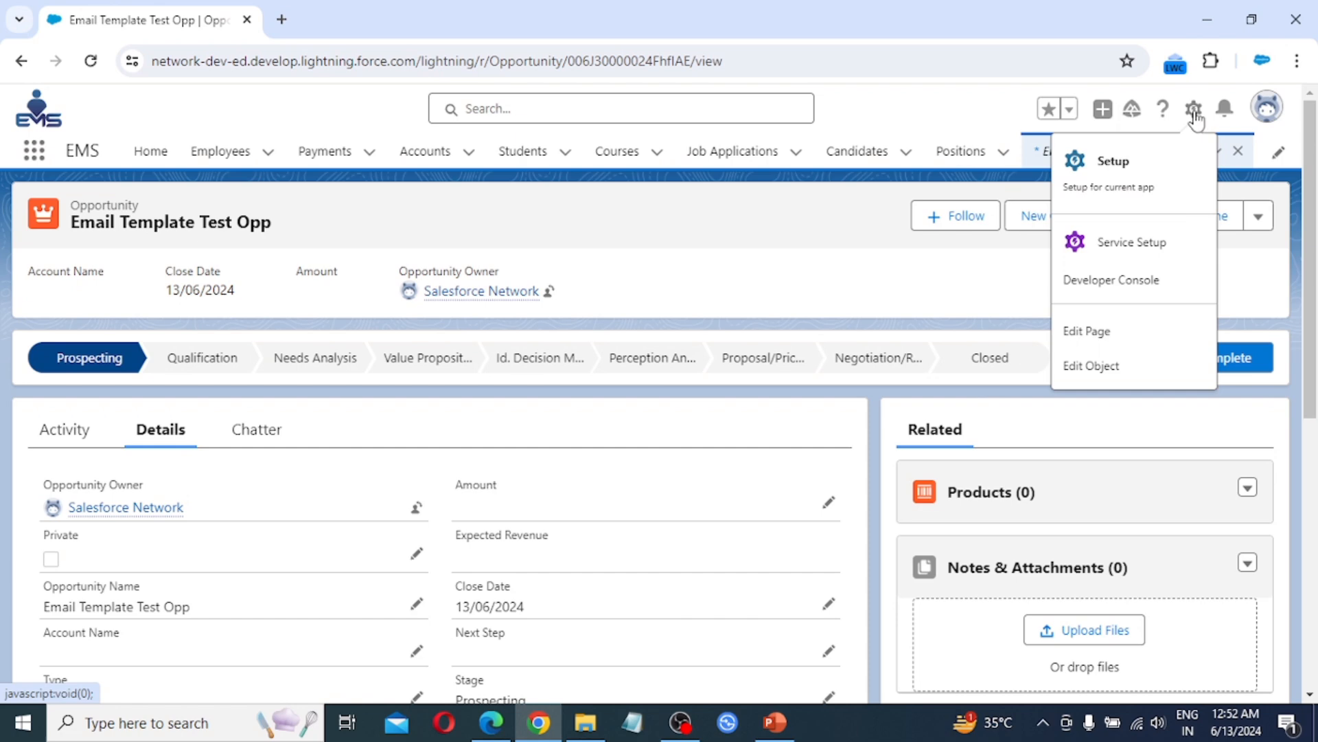
pyautogui.click(1082, 199)
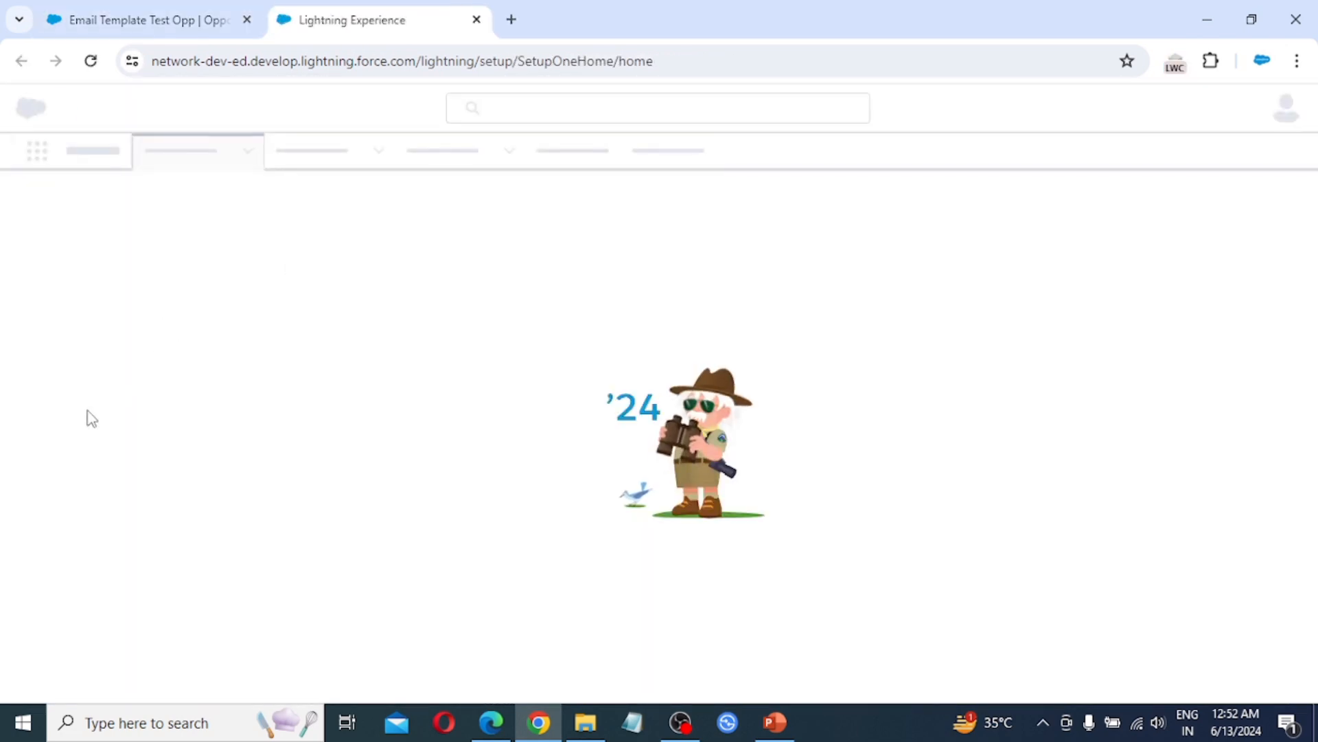
pyautogui.scroll(-2, 81, 433)
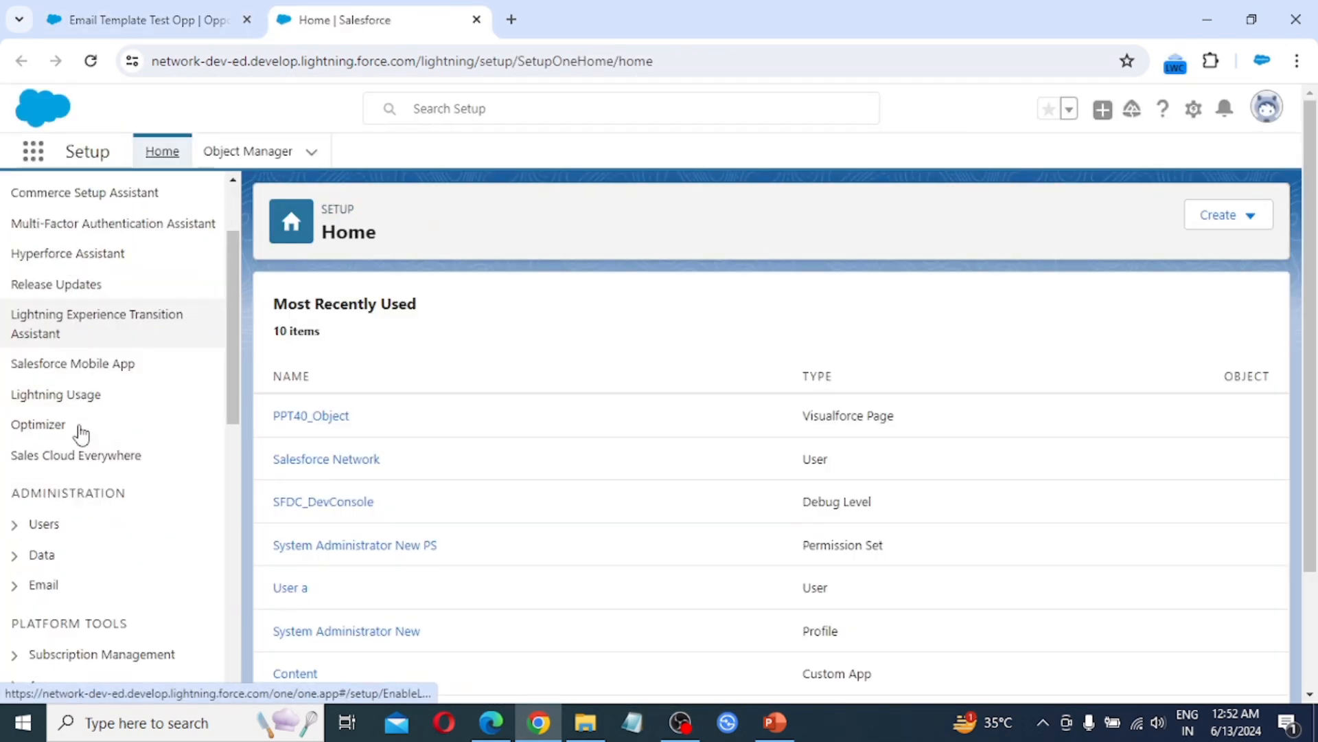
pyautogui.scroll(-3, 81, 433)
pyautogui.click(15, 412)
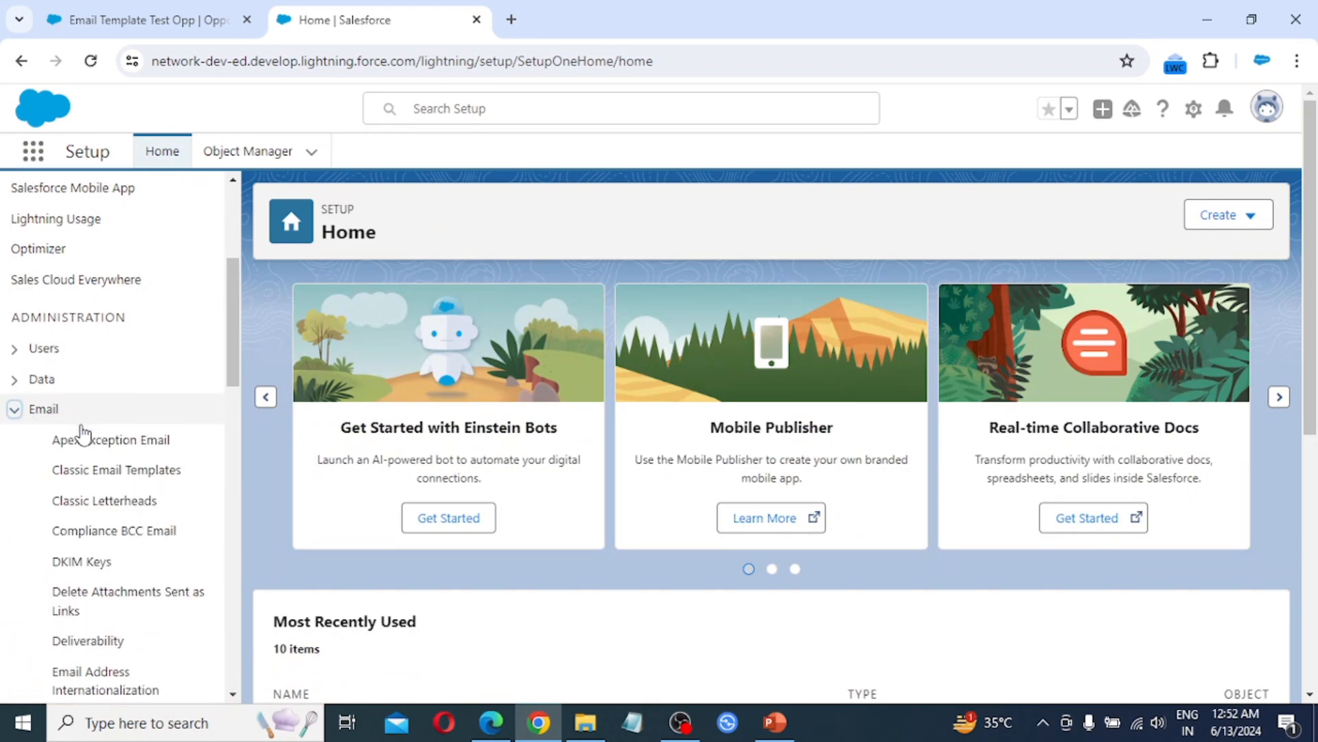
pyautogui.scroll(-3, 82, 429)
pyautogui.click(127, 282)
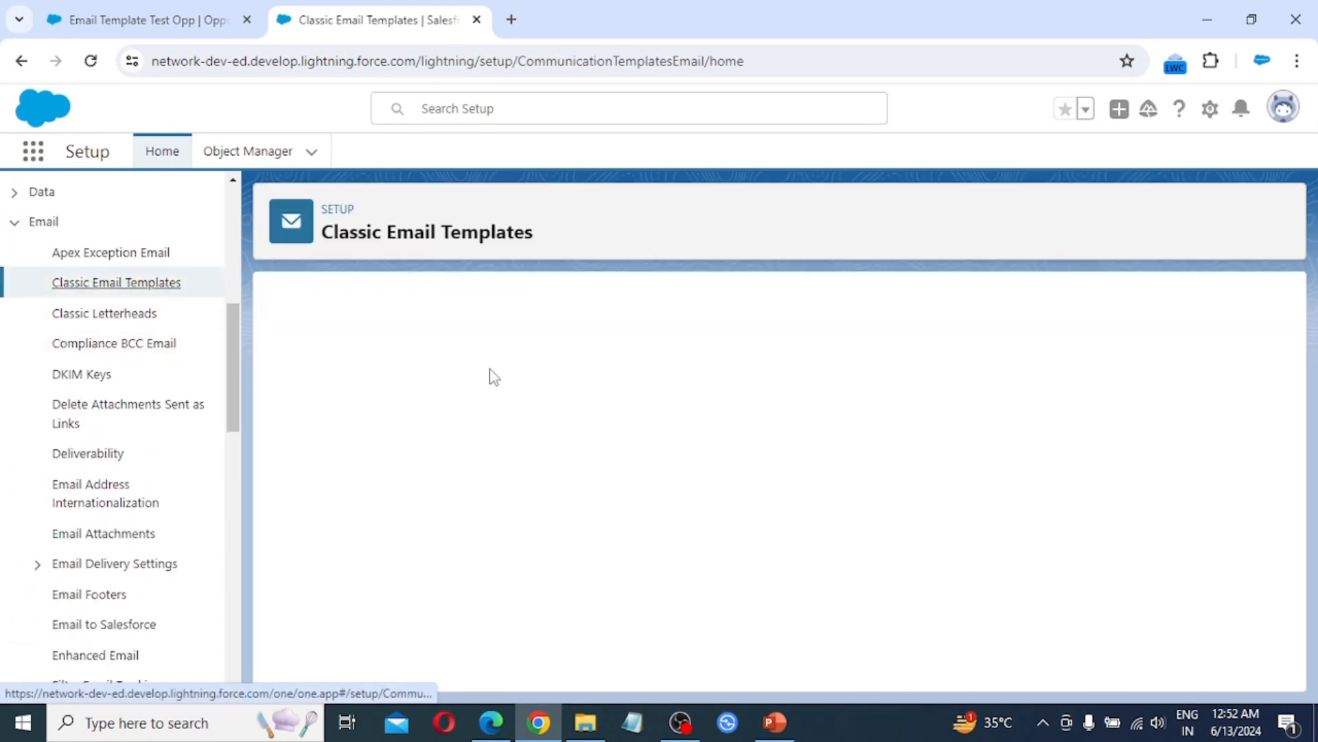
pyautogui.scroll(-2, 429, 461)
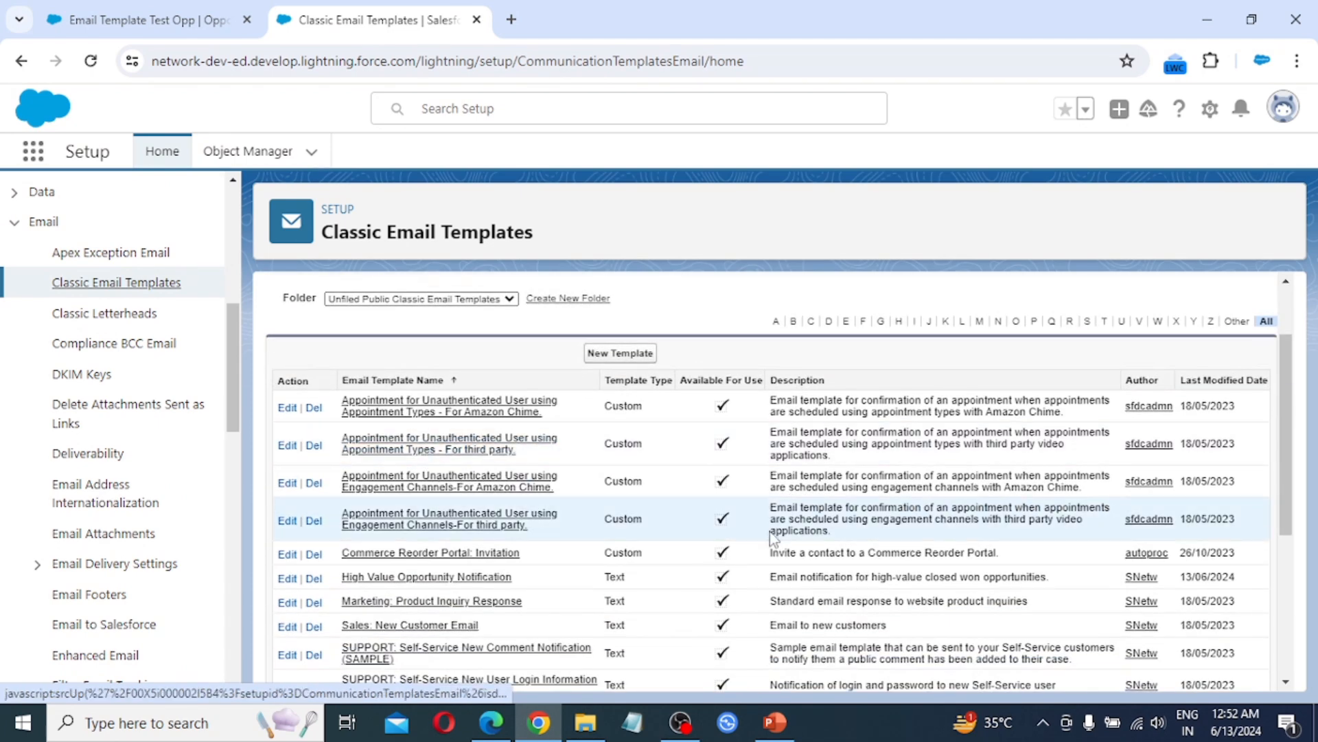
pyautogui.click(379, 578)
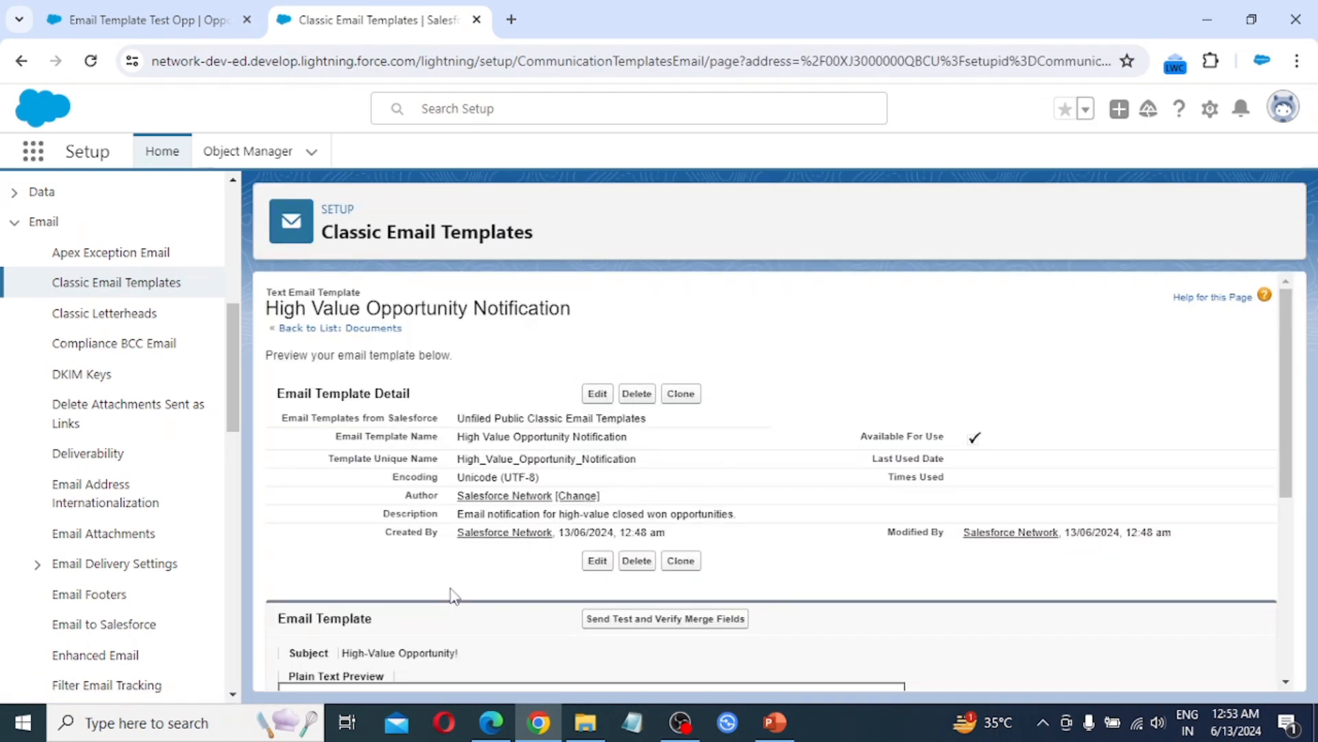
# Step: Start a merge field test of the template with the user Salesforce Network as the recipient record
pyautogui.scroll(-3, 584, 570)
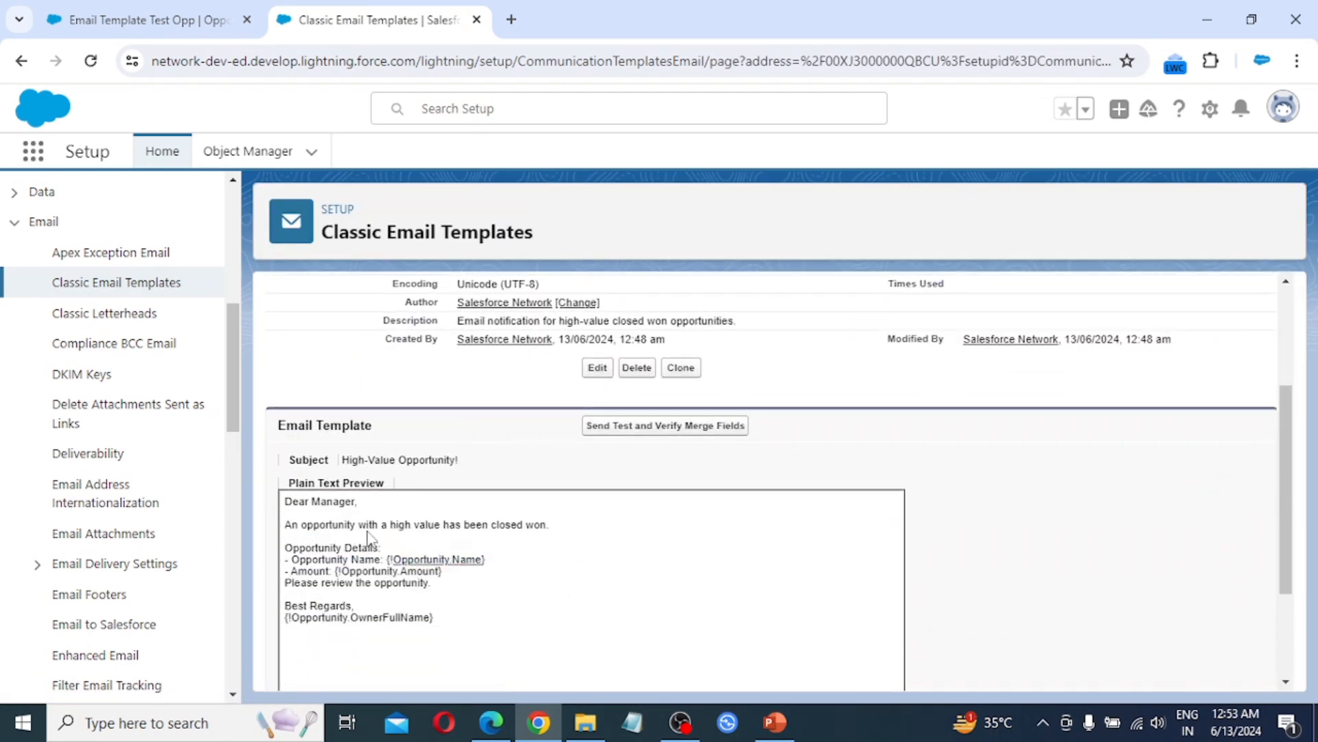
pyautogui.click(617, 429)
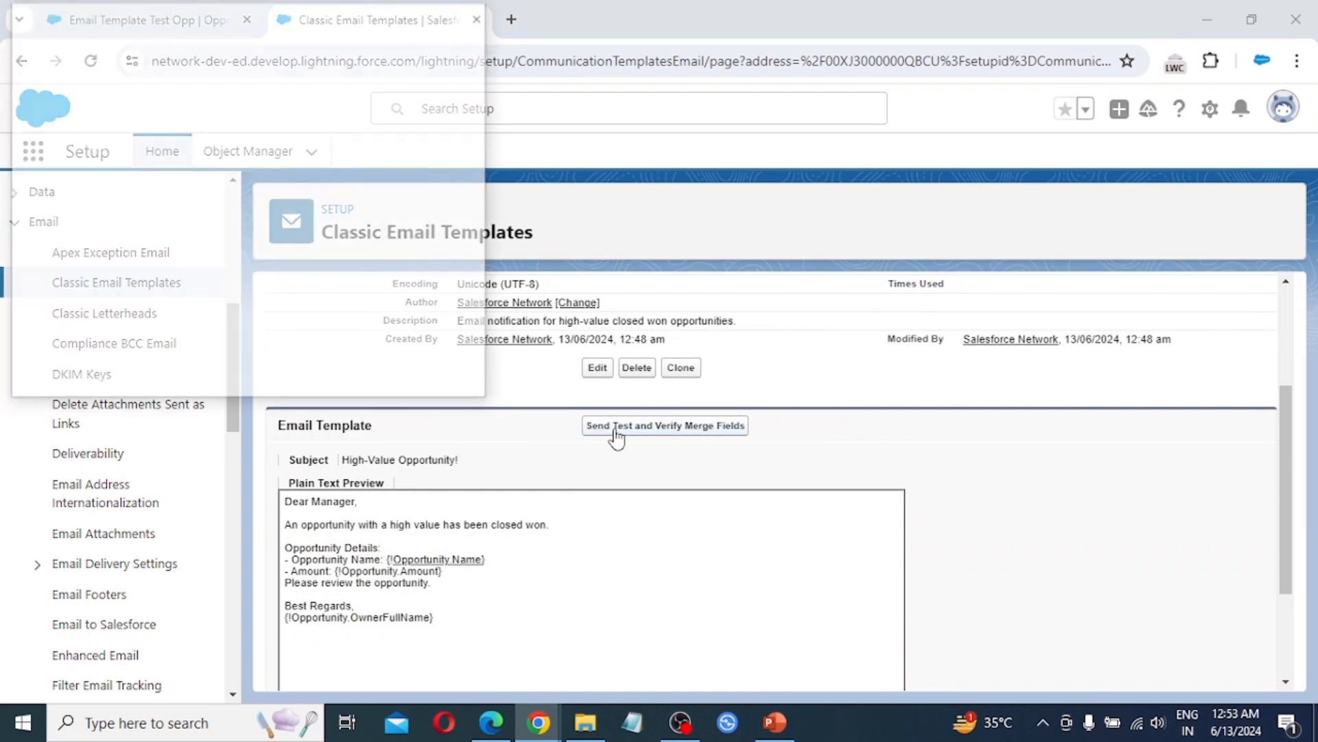
pyautogui.click(86, 175)
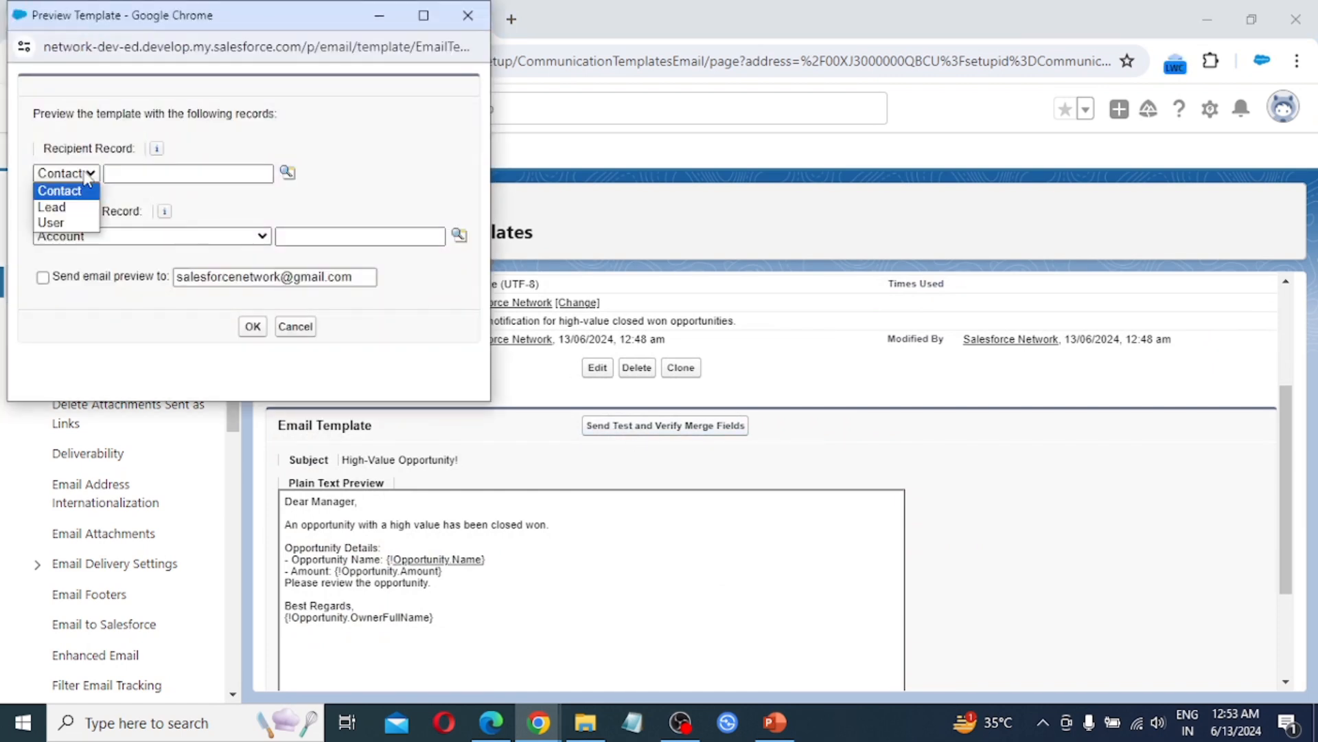
pyautogui.click(69, 218)
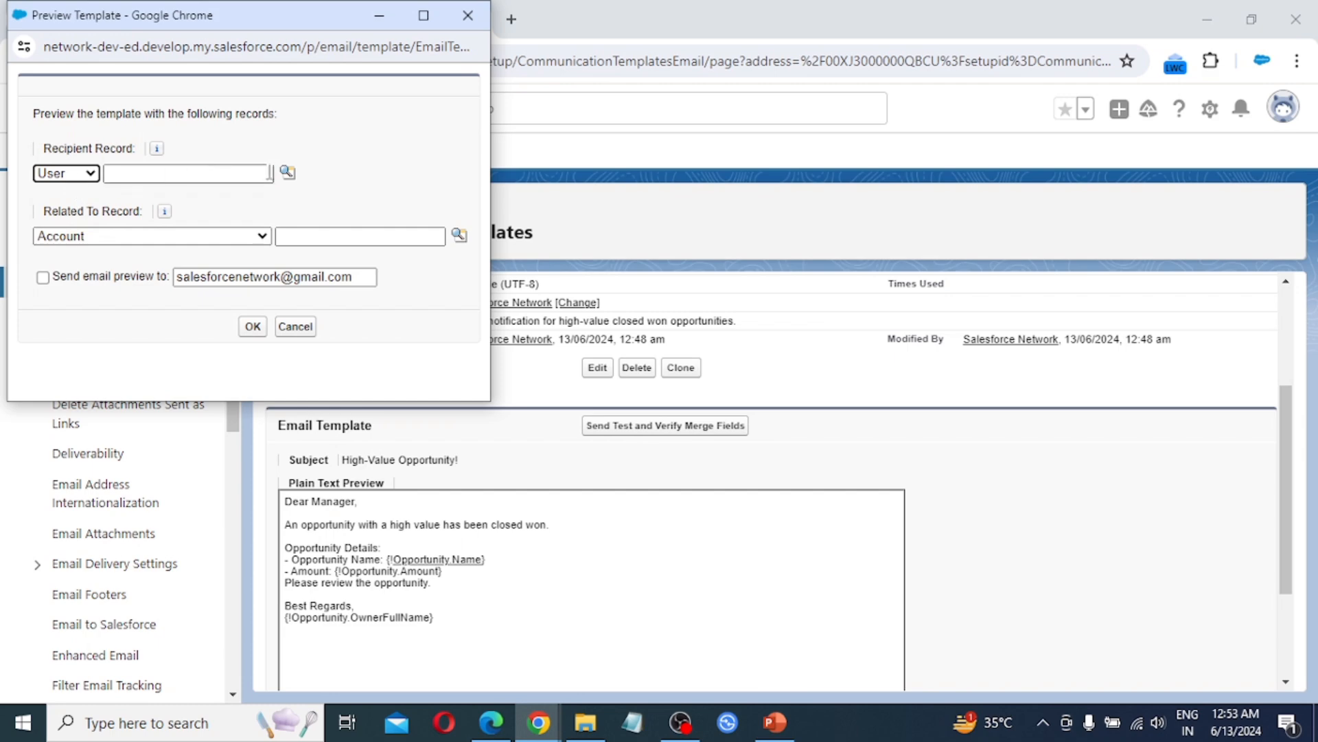
pyautogui.click(287, 172)
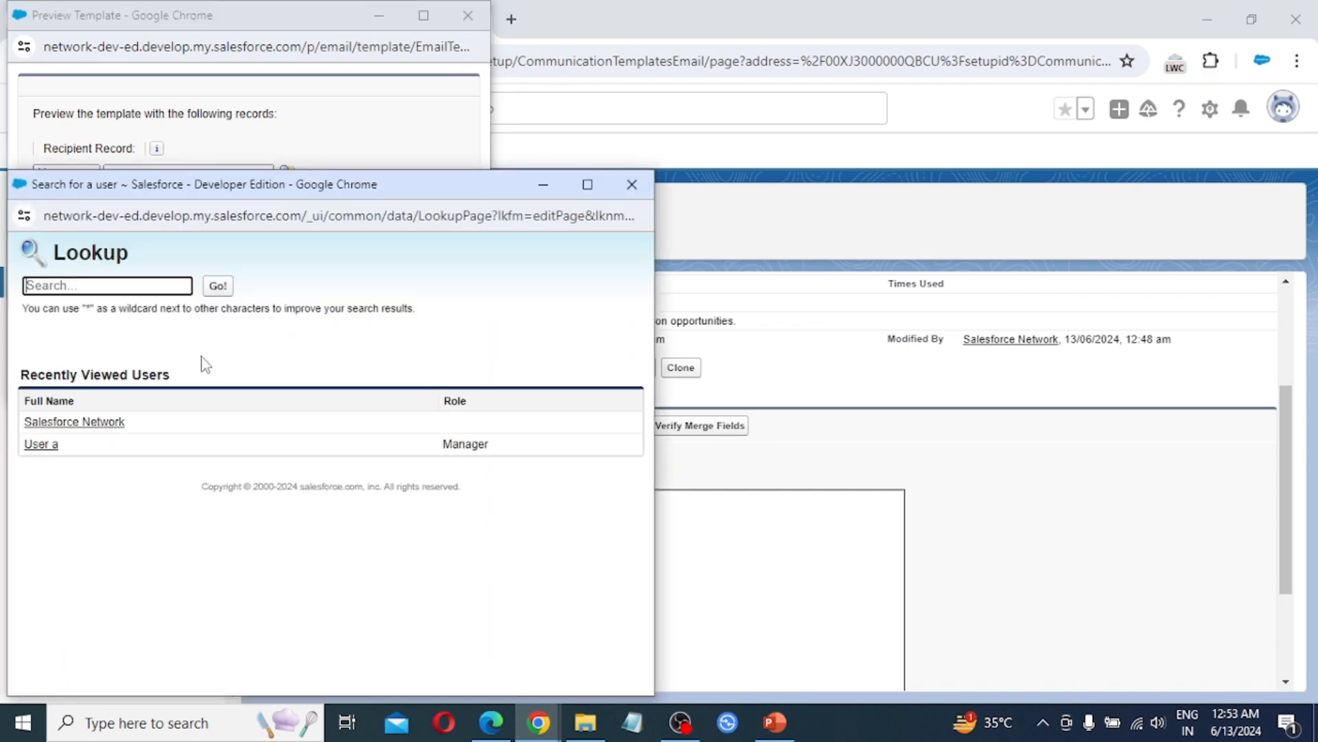
pyautogui.click(62, 422)
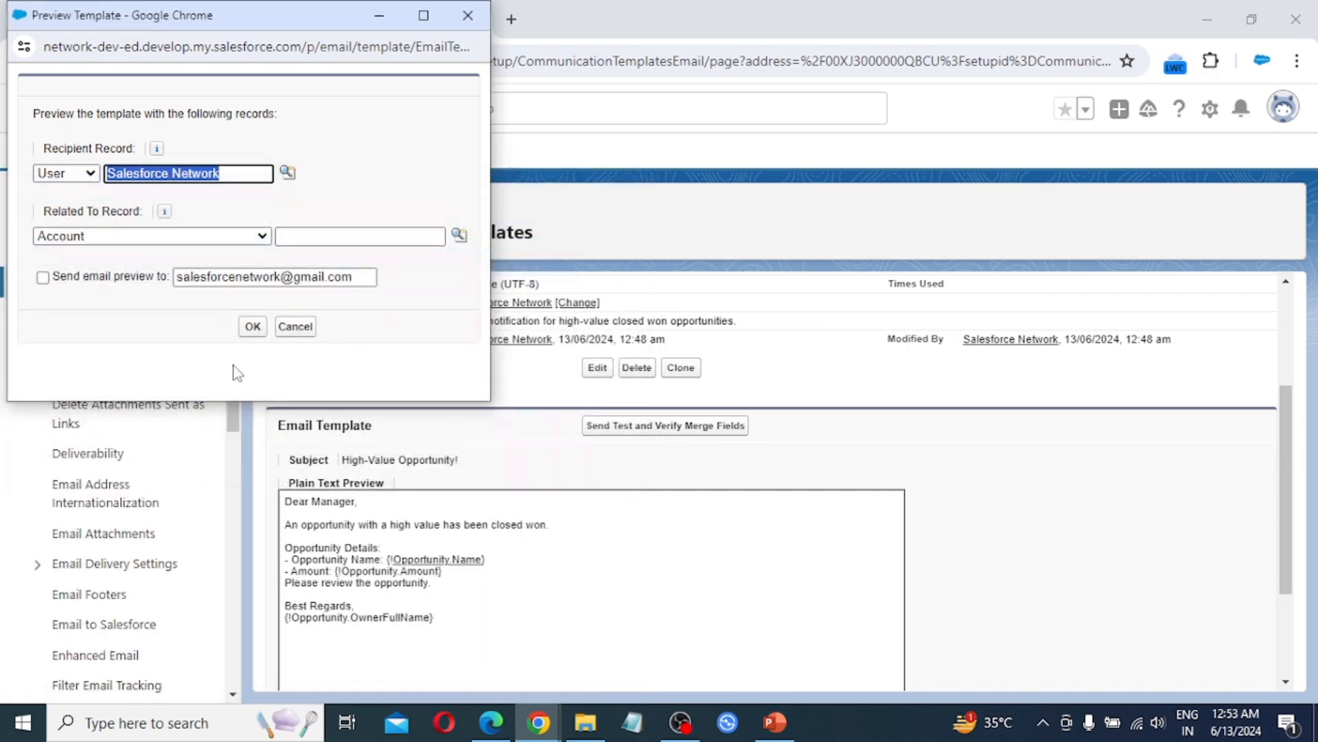
# Step: Relate the test to the opportunity "Email Template Test Opp" and send the email preview to the prefilled address
pyautogui.click(214, 237)
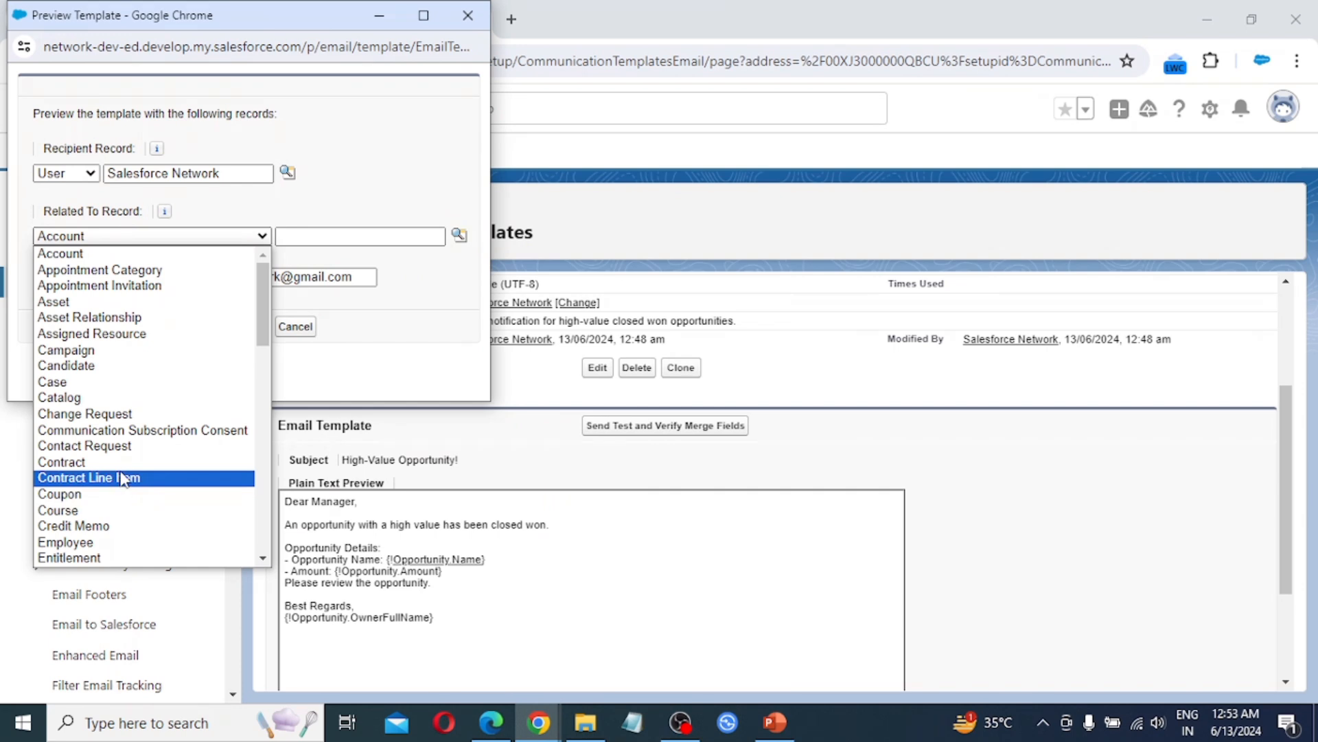
pyautogui.scroll(-4, 122, 479)
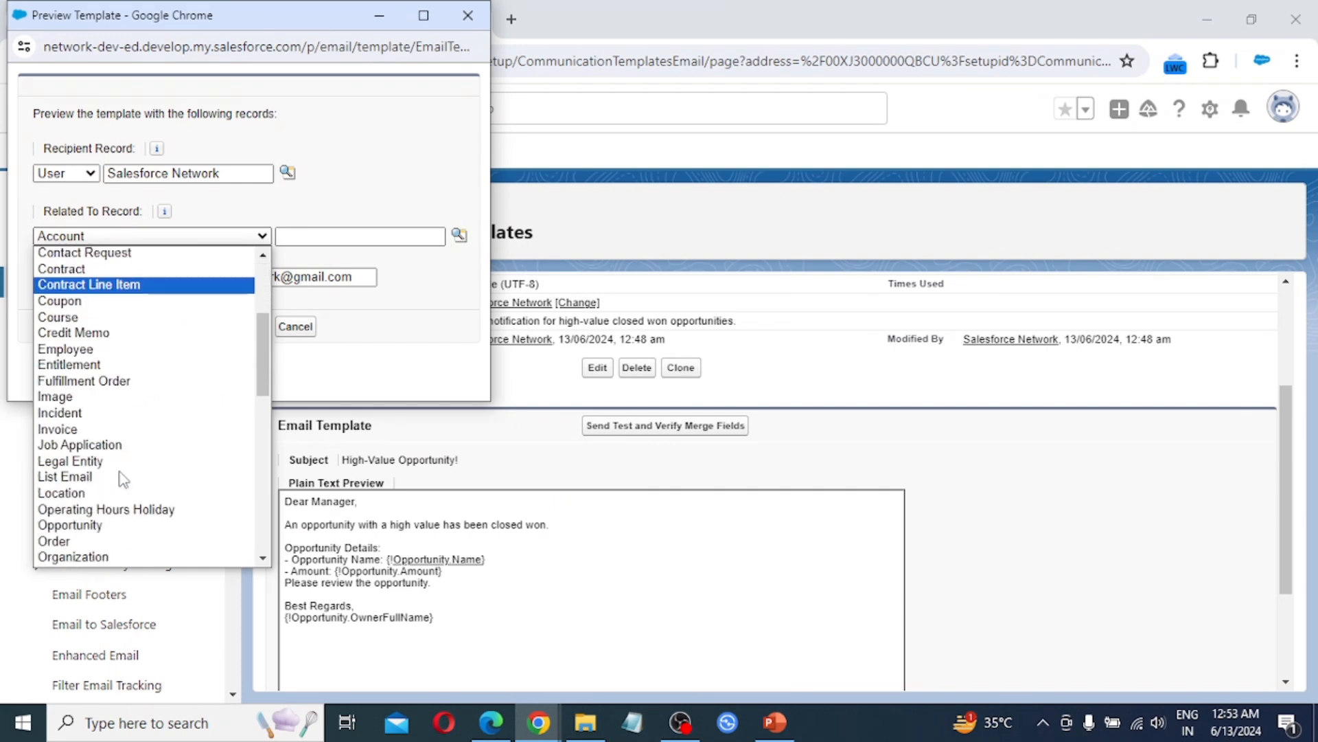
pyautogui.click(110, 525)
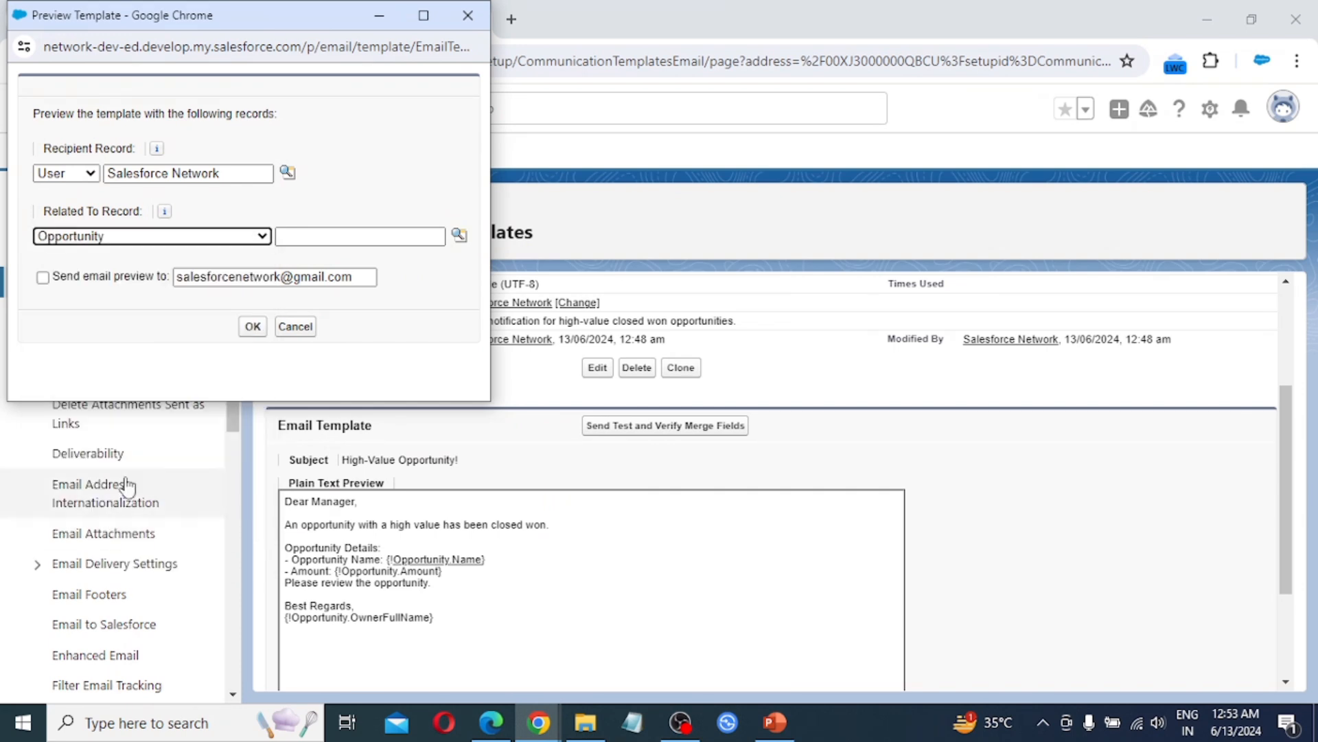
pyautogui.click(458, 236)
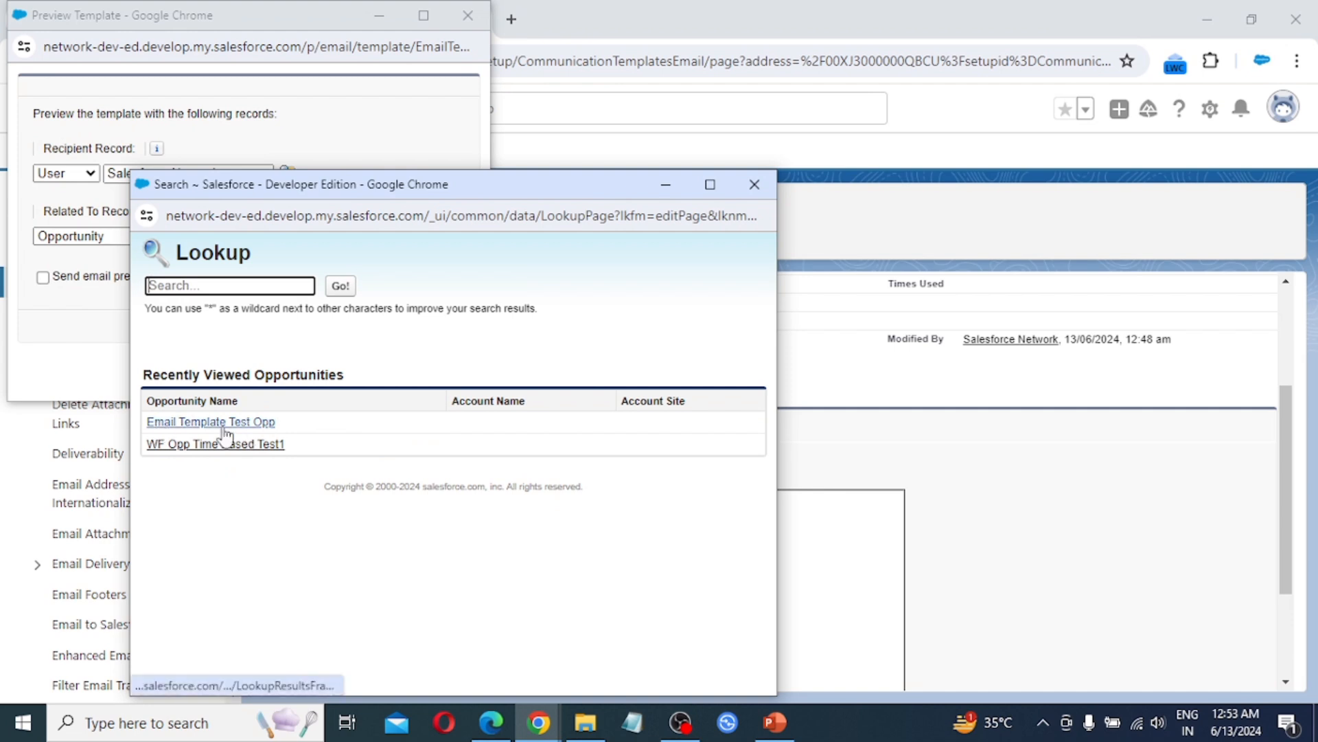
pyautogui.click(259, 426)
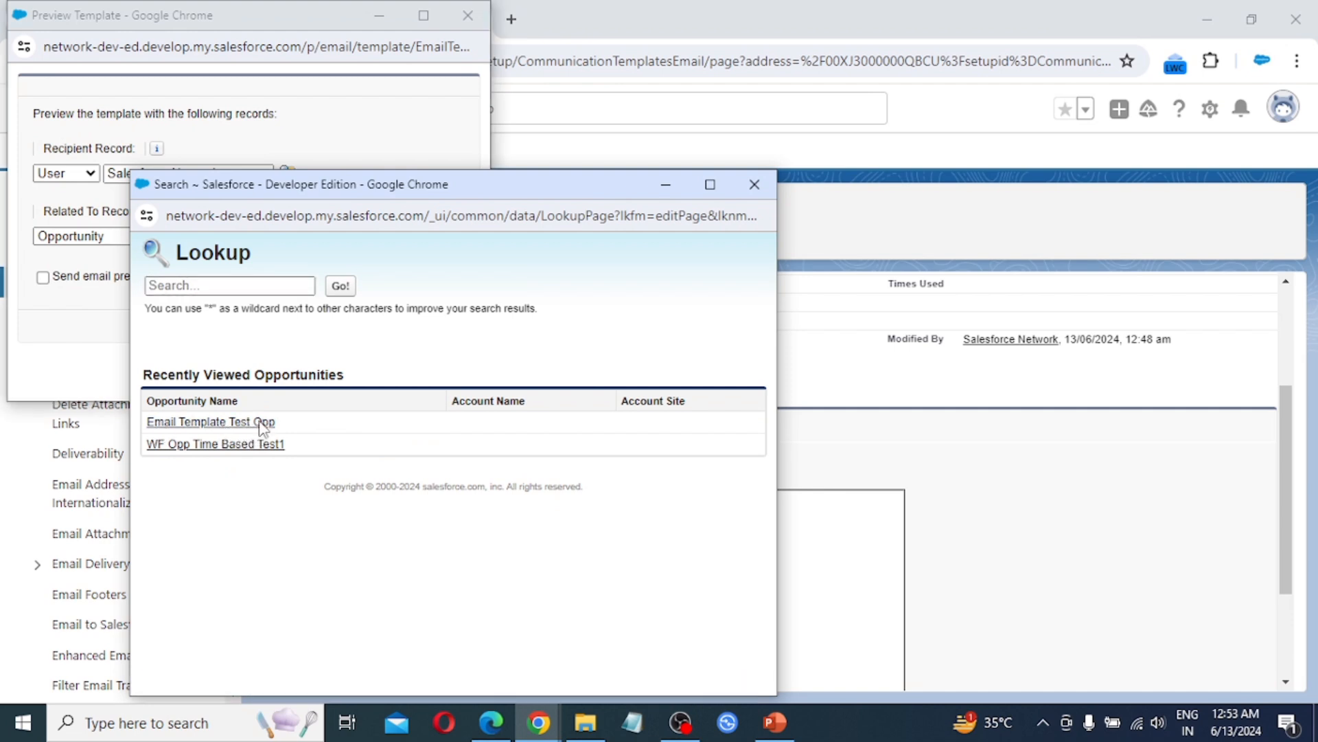
pyautogui.click(42, 278)
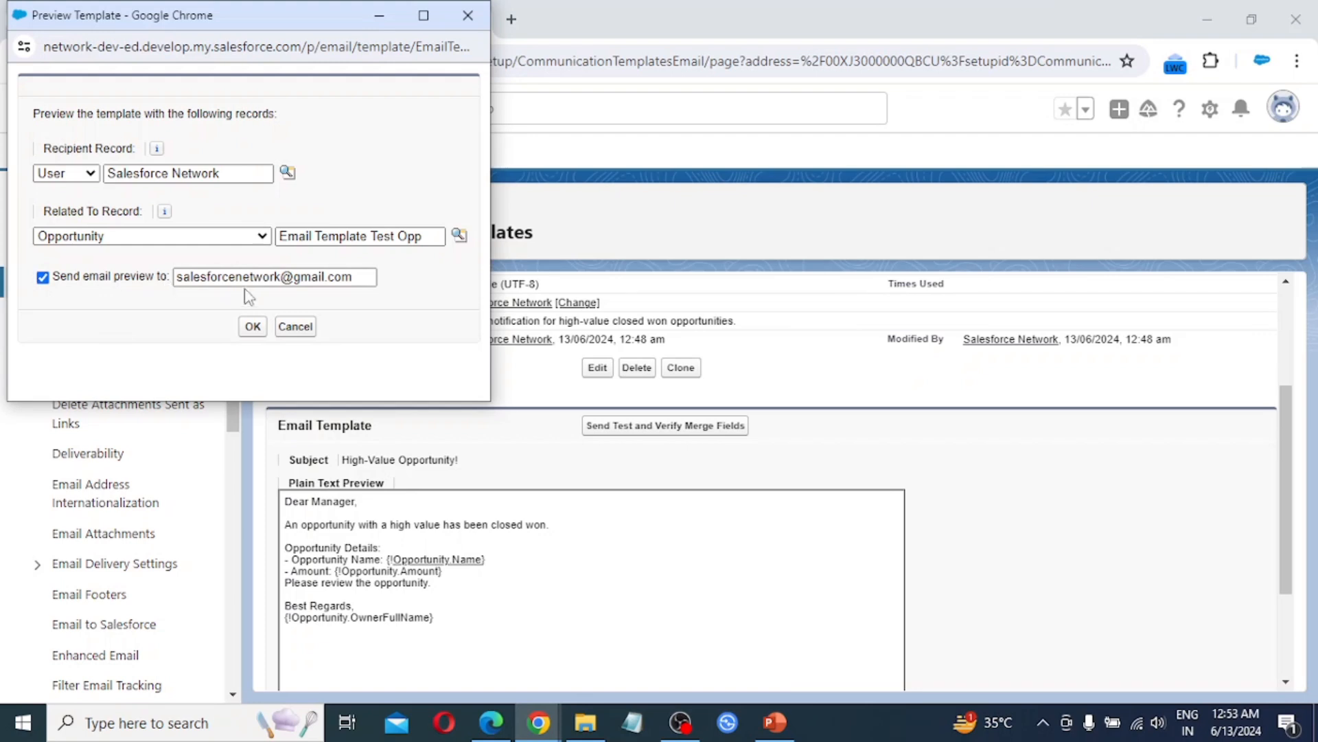
pyautogui.click(253, 326)
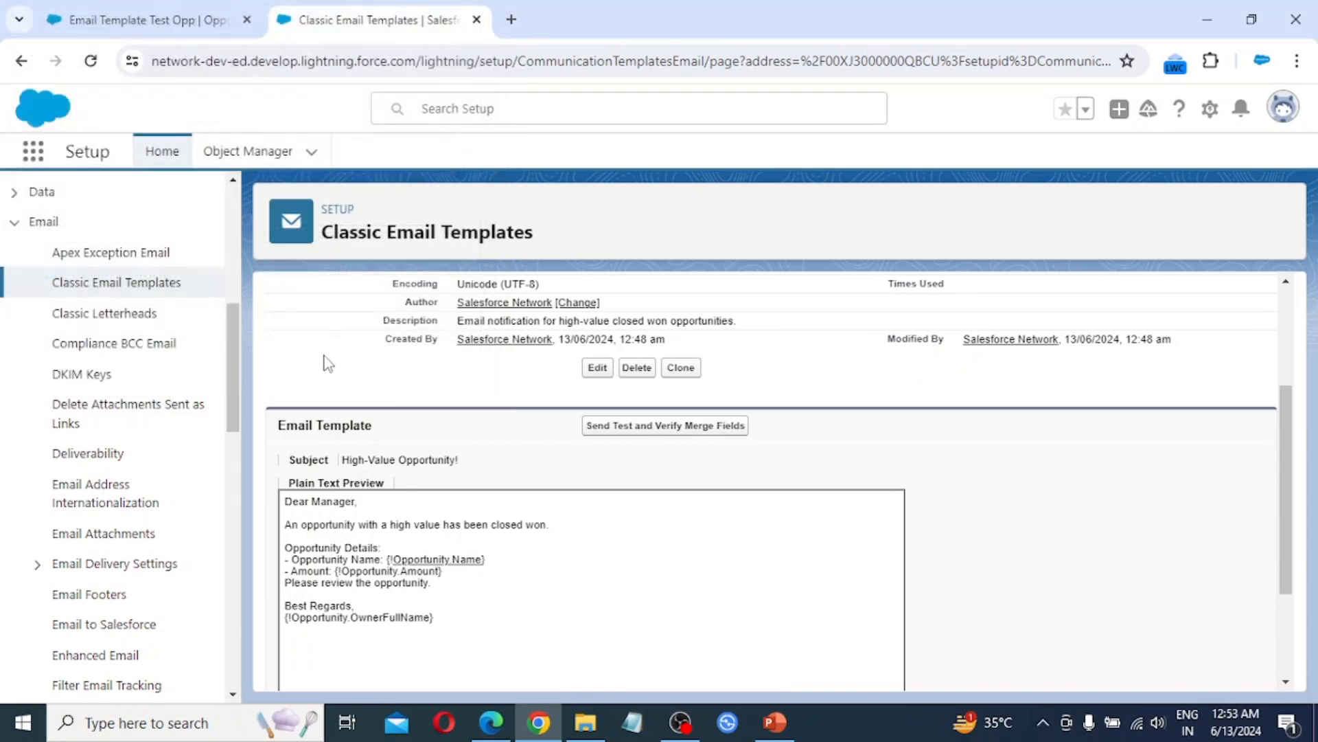
# Step: Switch to Gmail in a new browser tab, check the merge fields in the newest "High-Value Opportunity!" email, and return to the Salesforce template
pyautogui.click(508, 20)
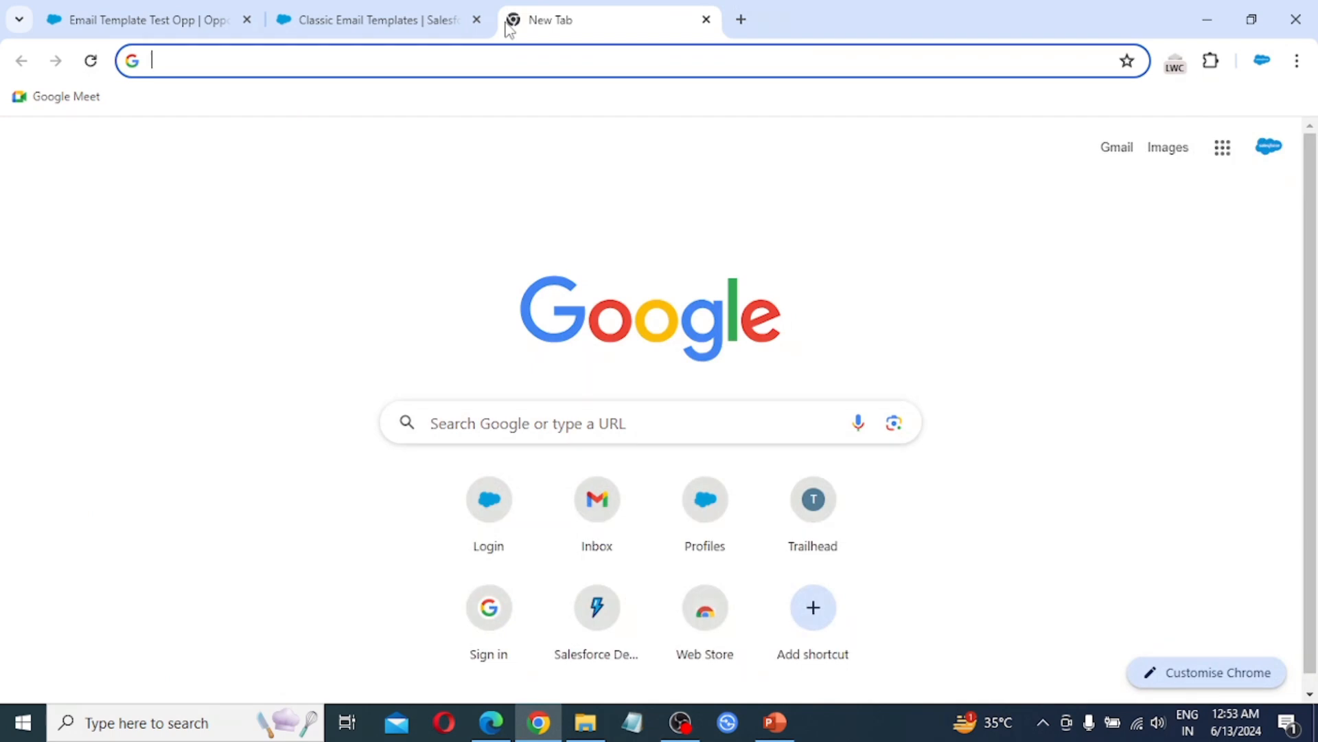
pyautogui.write('gma')
pyautogui.press('Return')
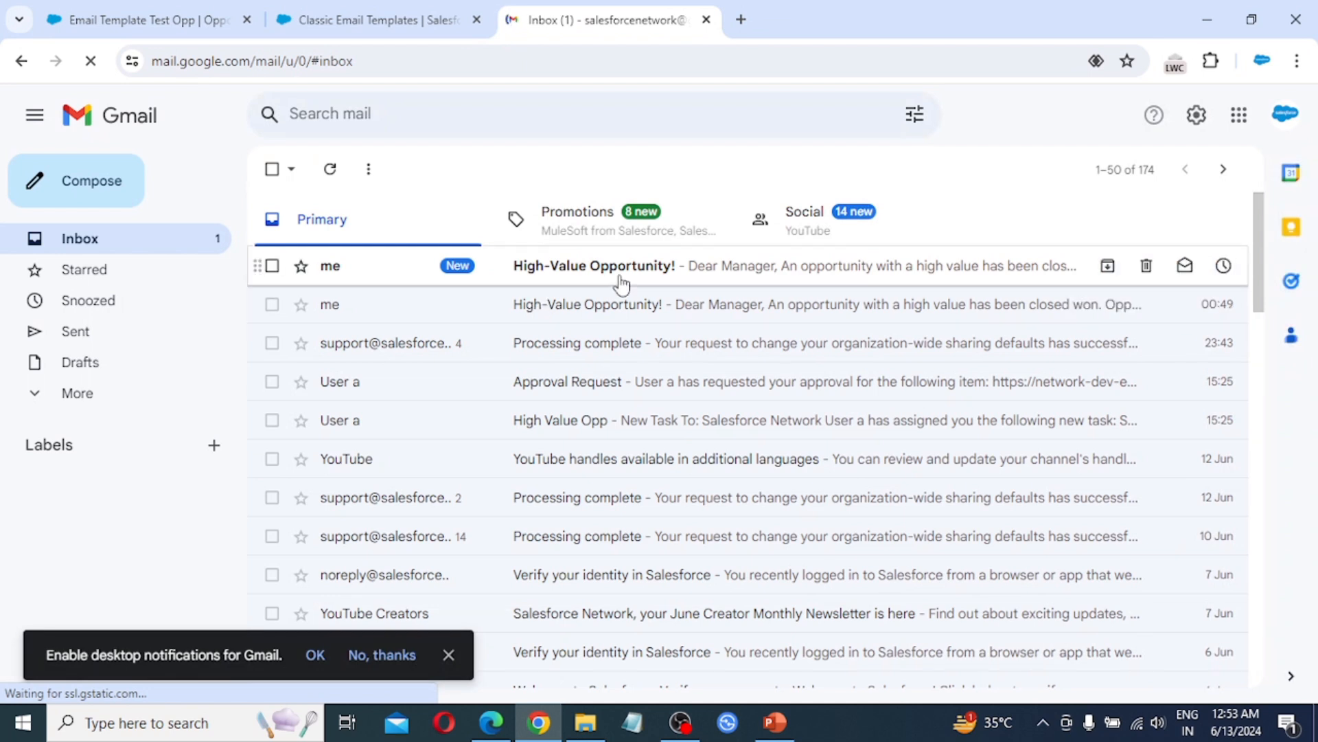
pyautogui.click(648, 282)
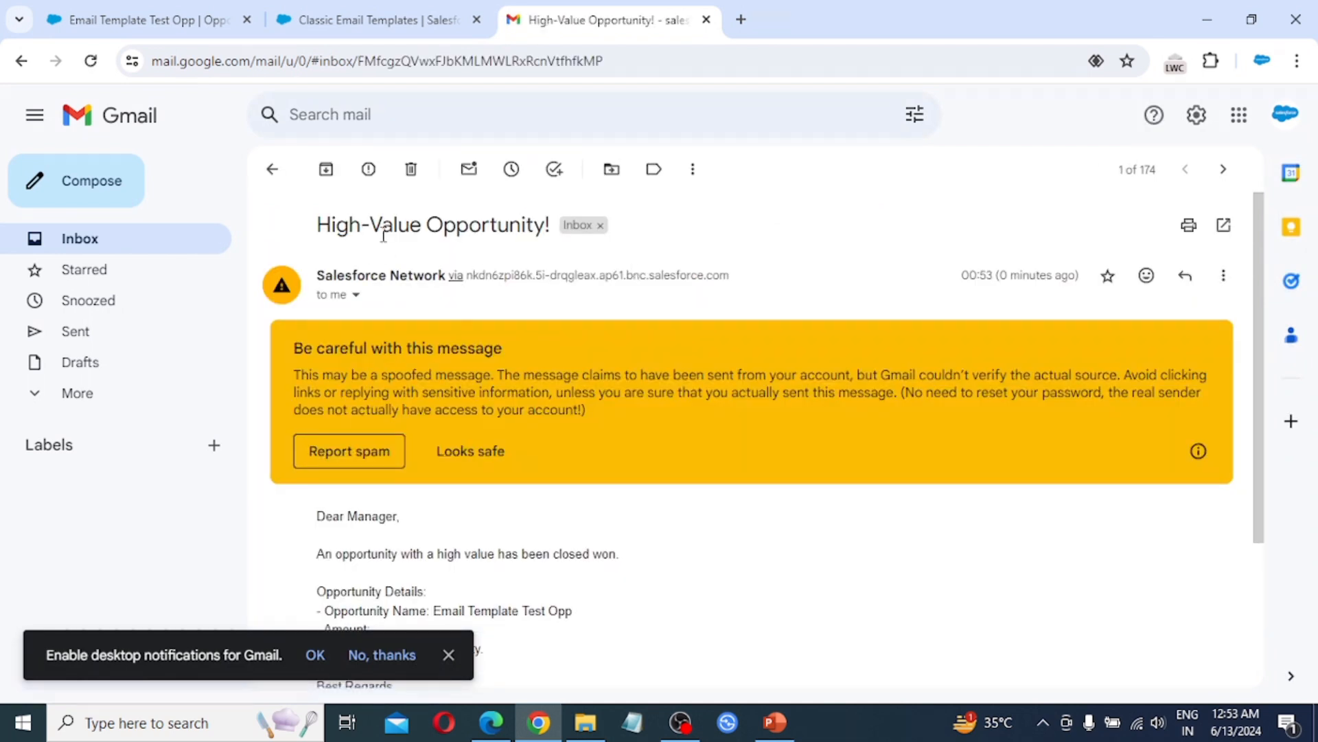
pyautogui.scroll(-1, 526, 323)
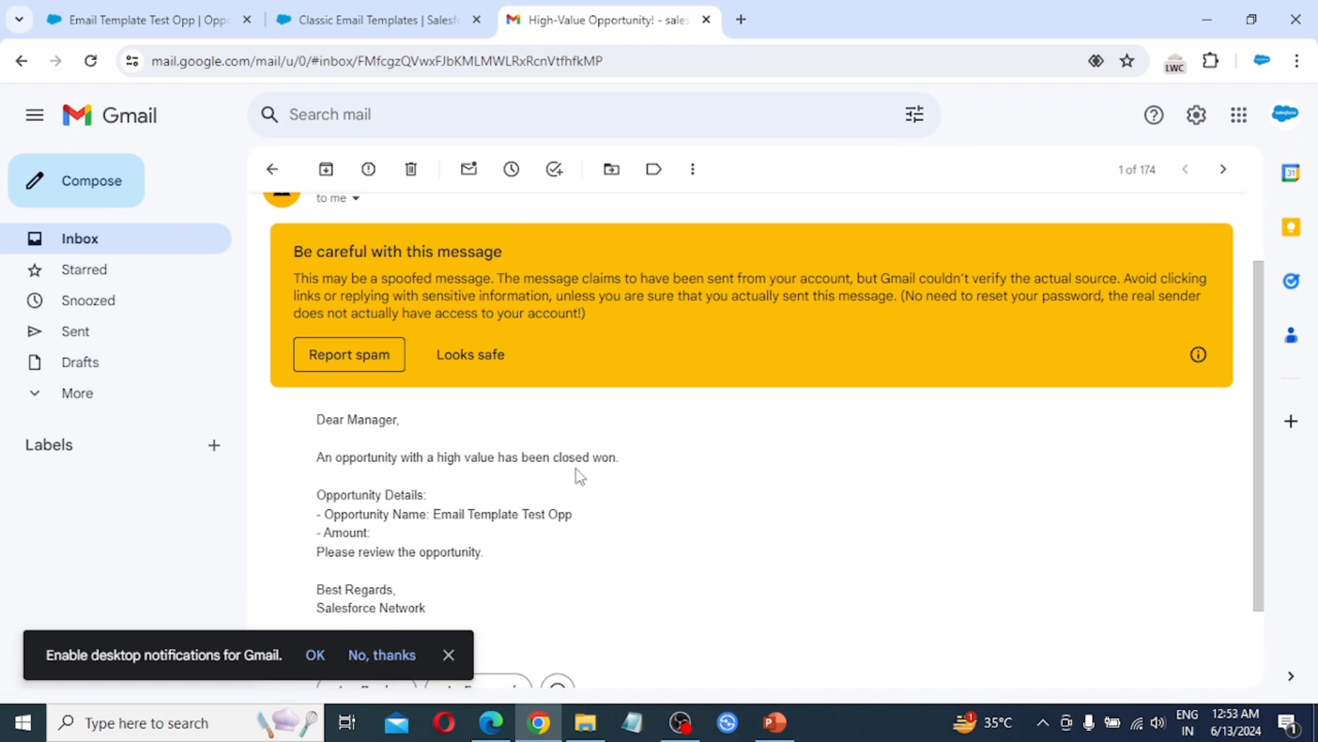
pyautogui.scroll(-2, 400, 508)
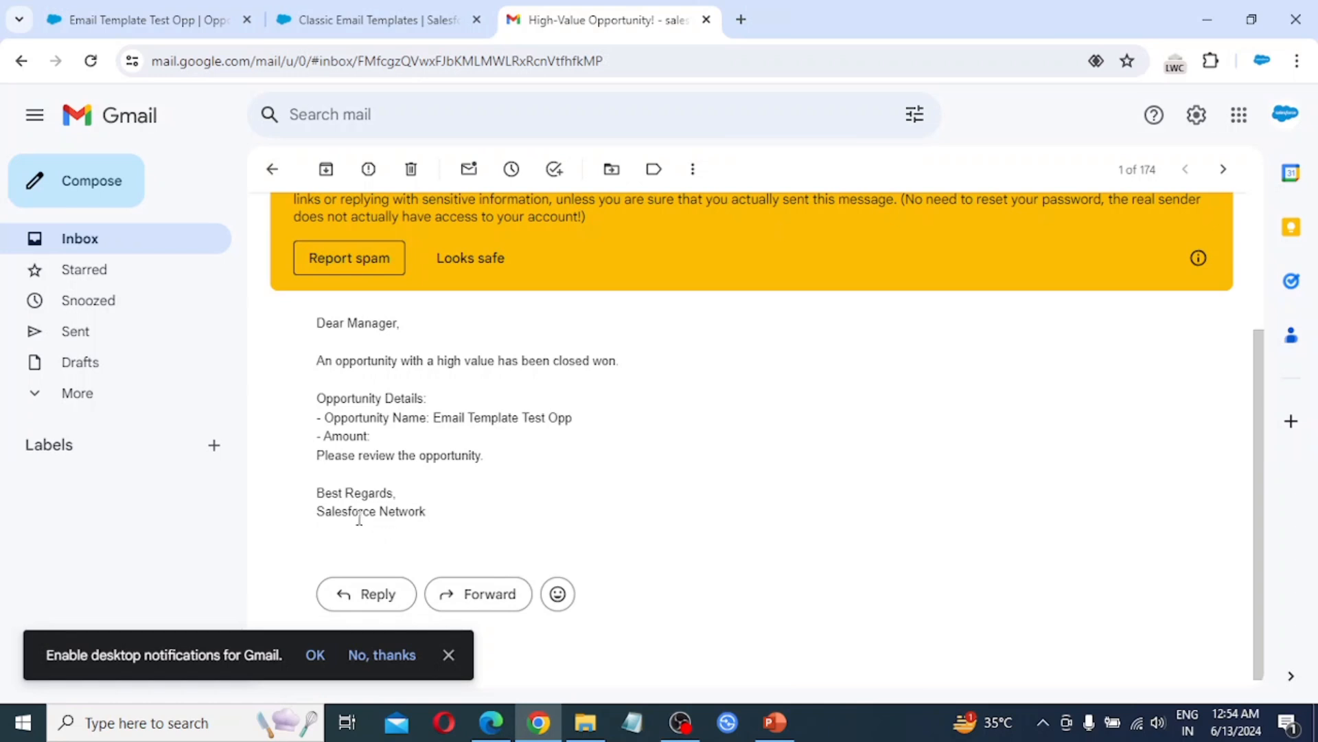
pyautogui.scroll(-1, 548, 531)
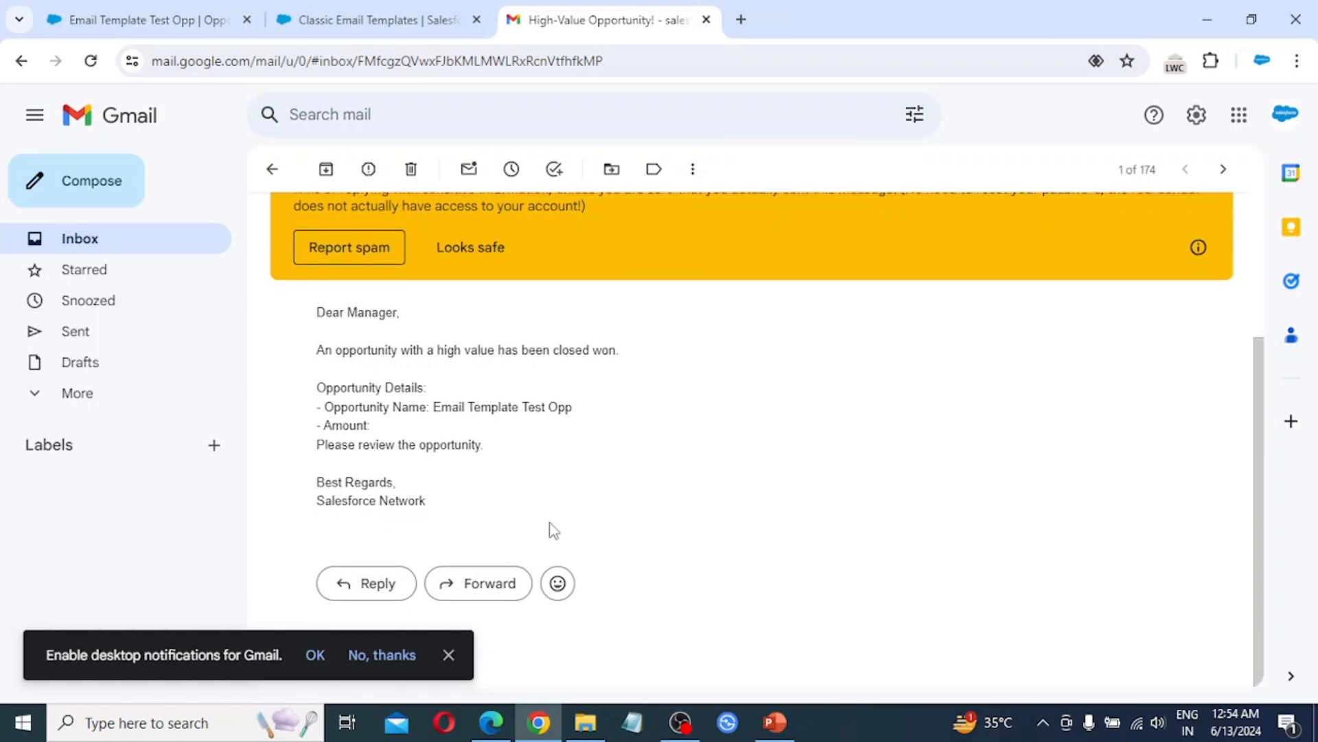
pyautogui.scroll(3, 515, 467)
pyautogui.click(380, 13)
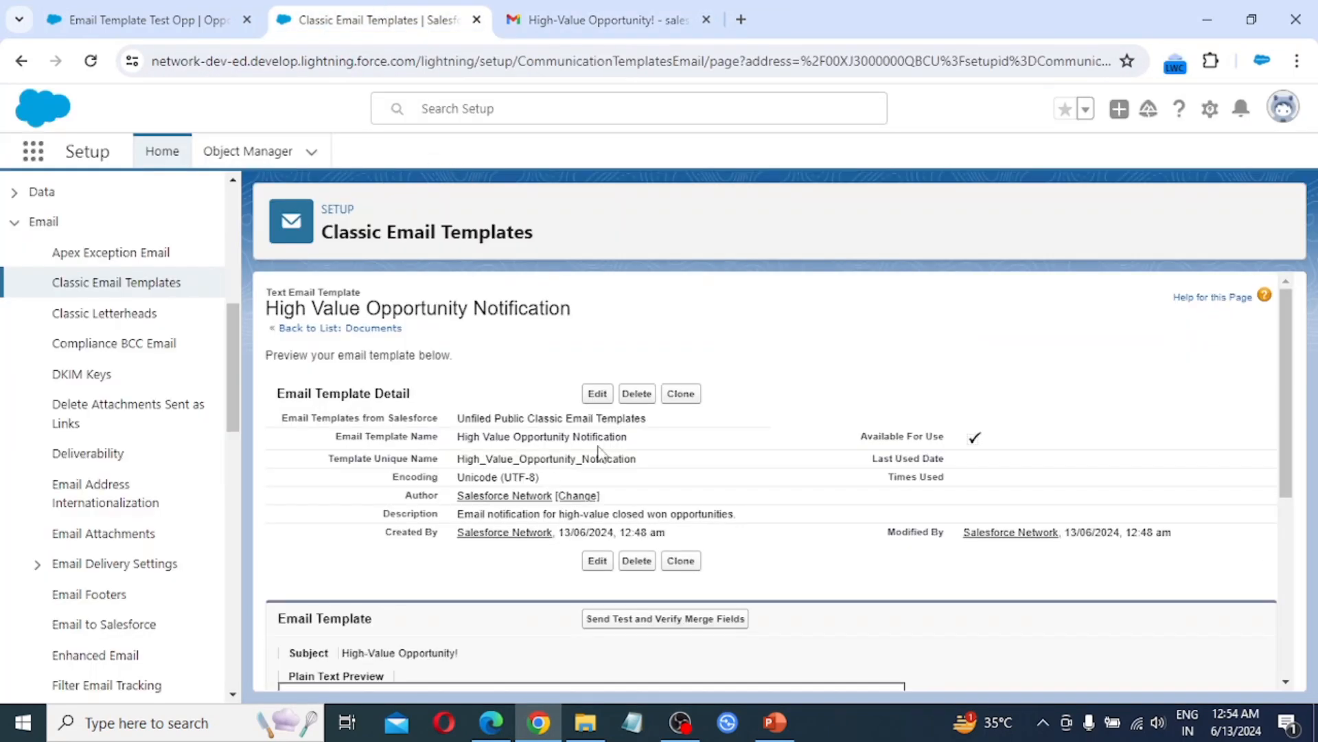